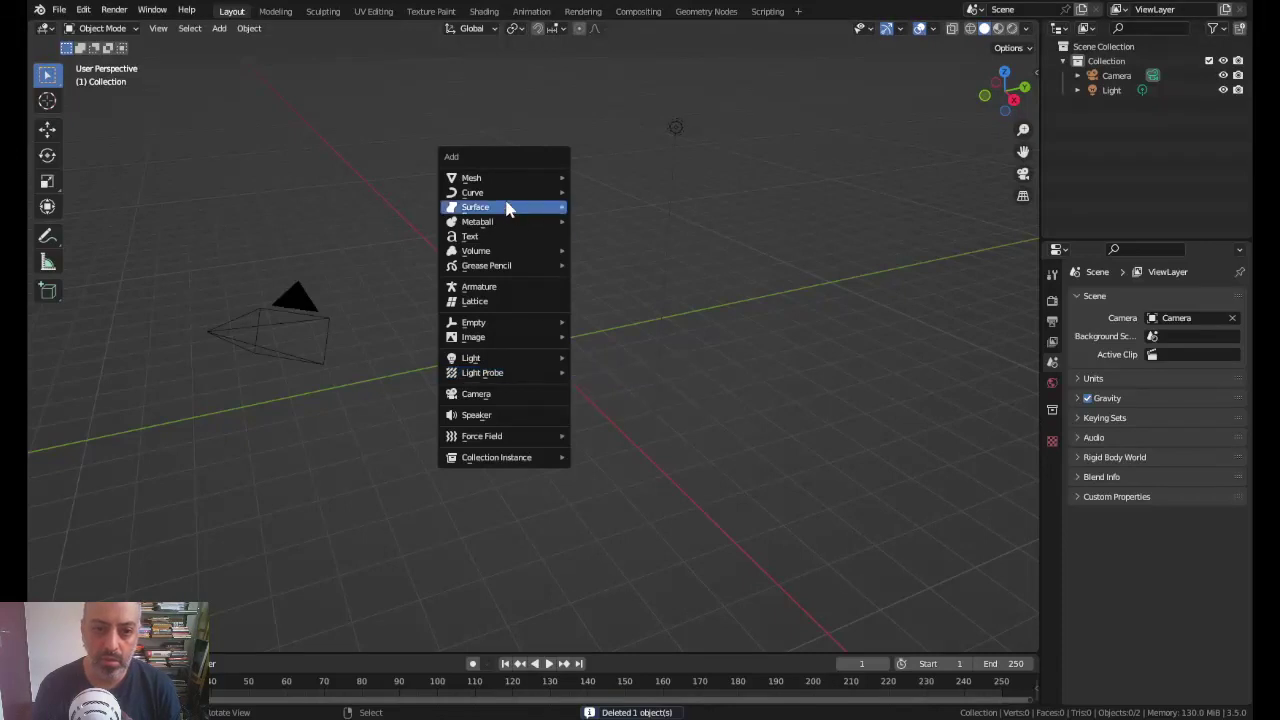
Step: Add a plane mesh at the origin, zoom in on it, and switch to the UV Editing workspace
click(625, 180)
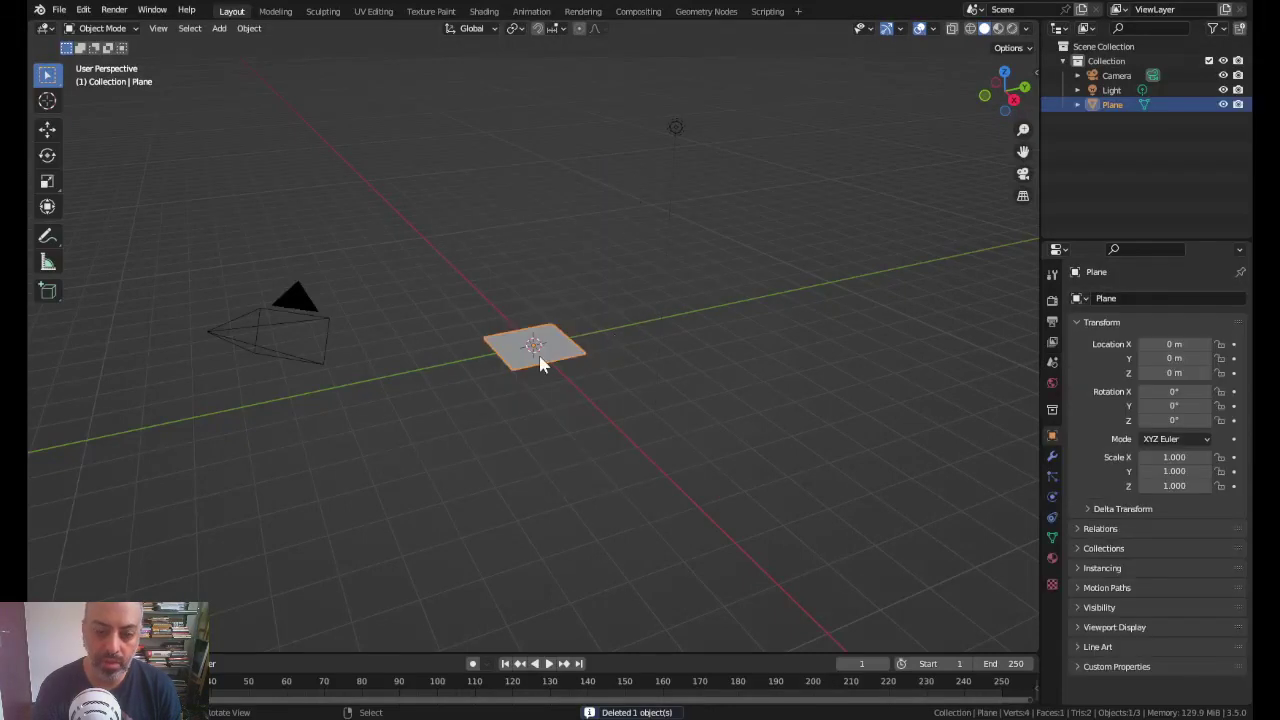
scroll(548, 365, up, 5)
scroll(529, 351, up, 1)
scroll(576, 339, up, 1)
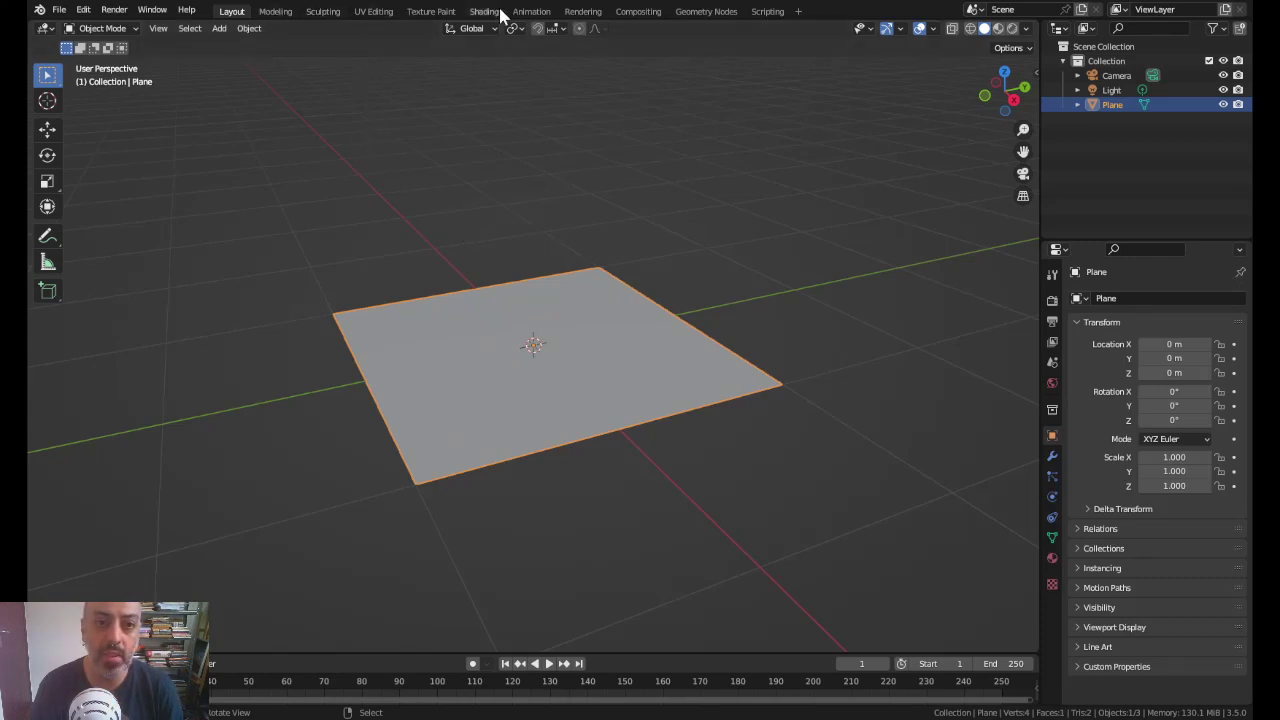
click(374, 12)
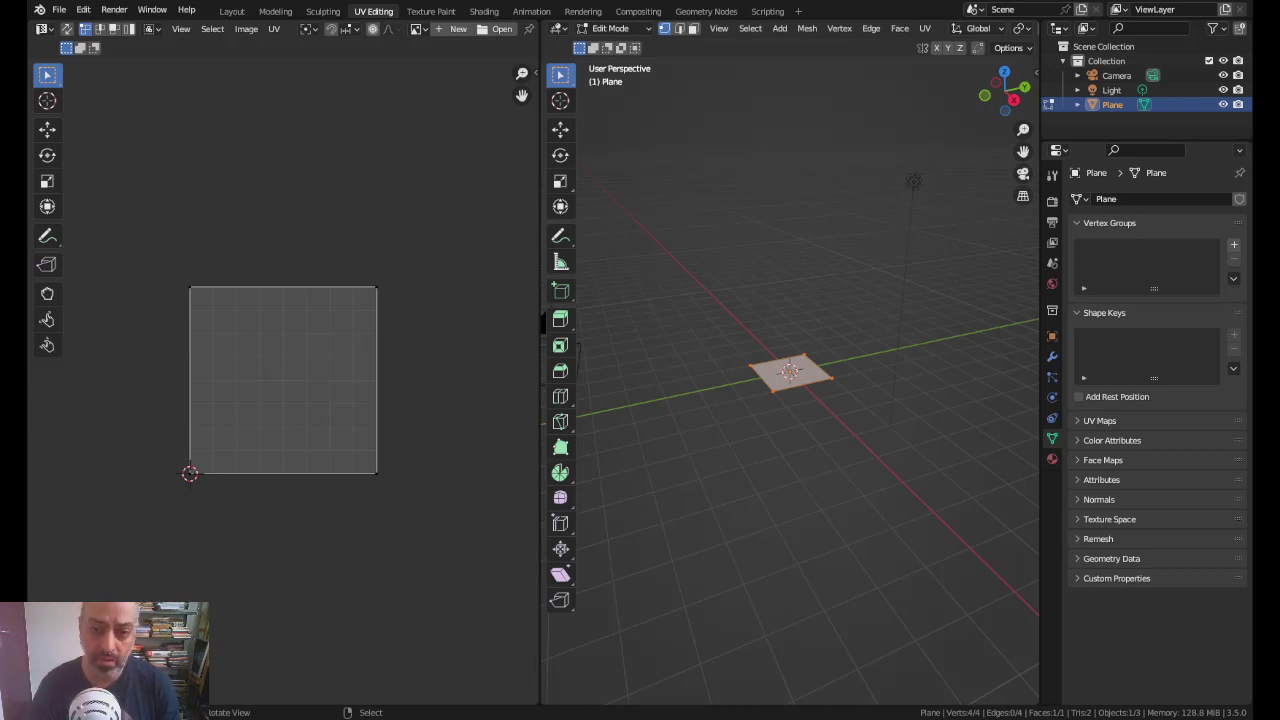
Step: Scale the plane up, return to Object Mode, and give it a new material, Material.001
key(s)
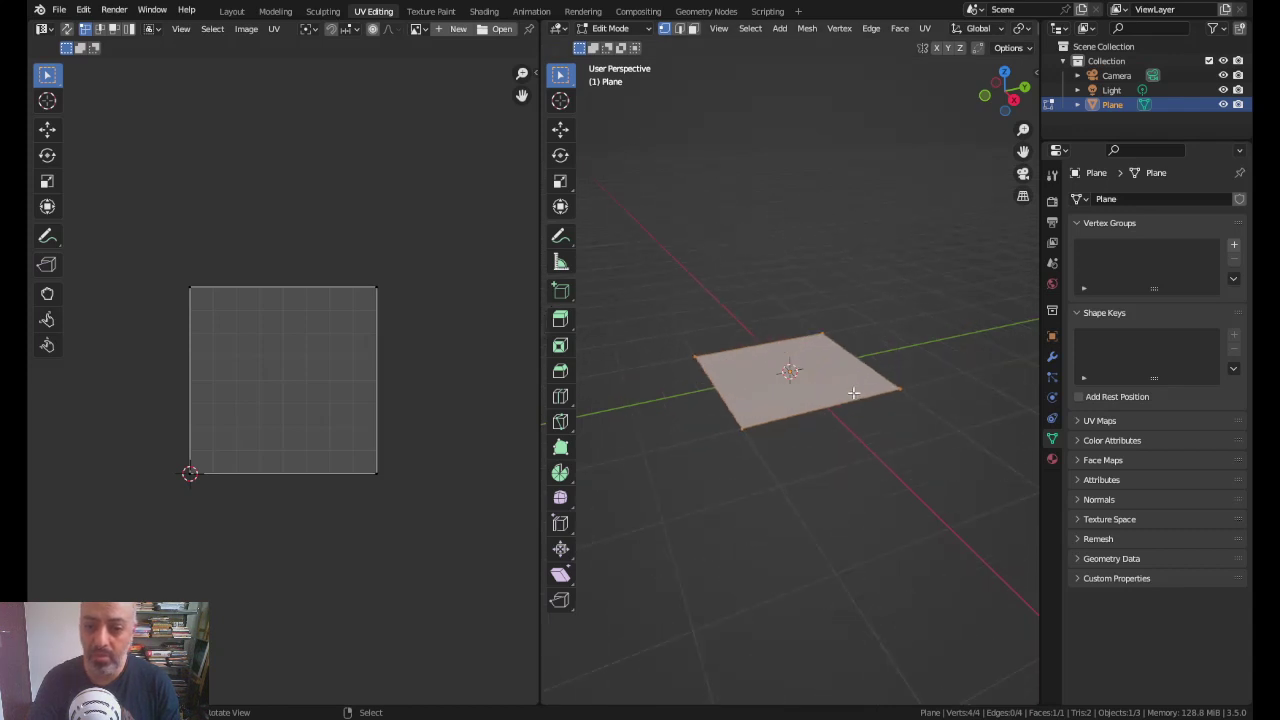
key(Tab)
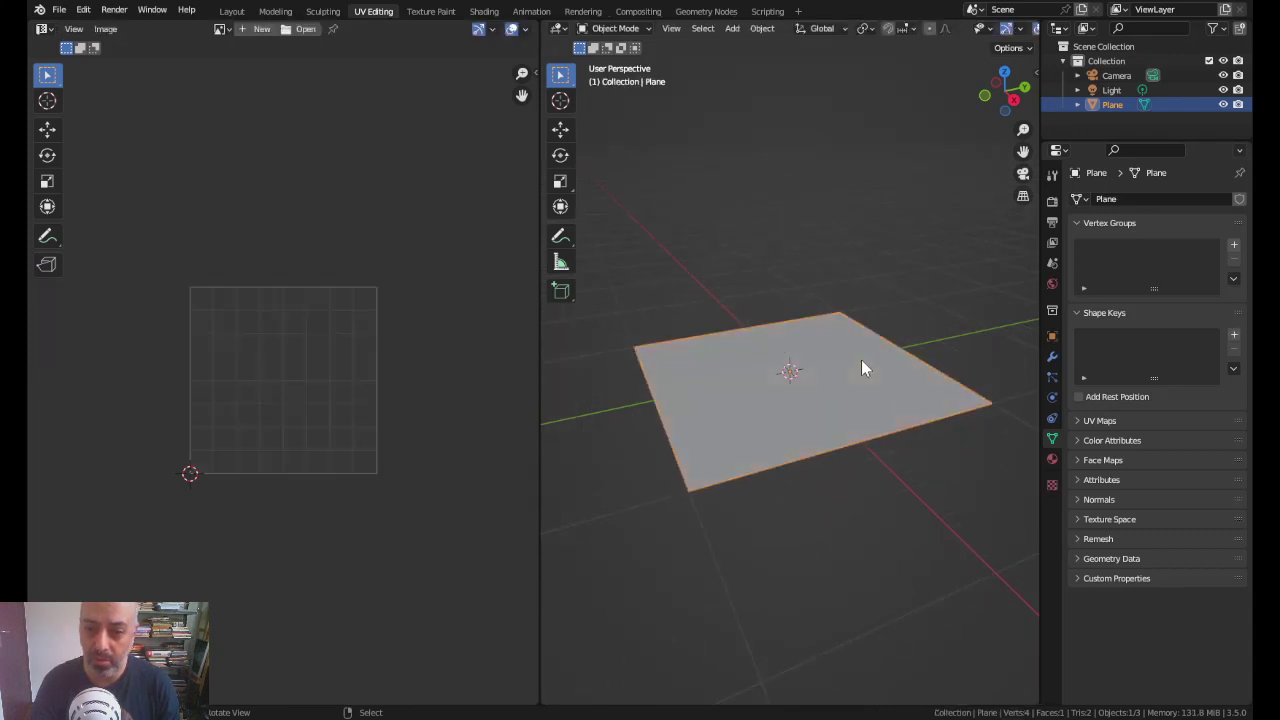
click(1051, 459)
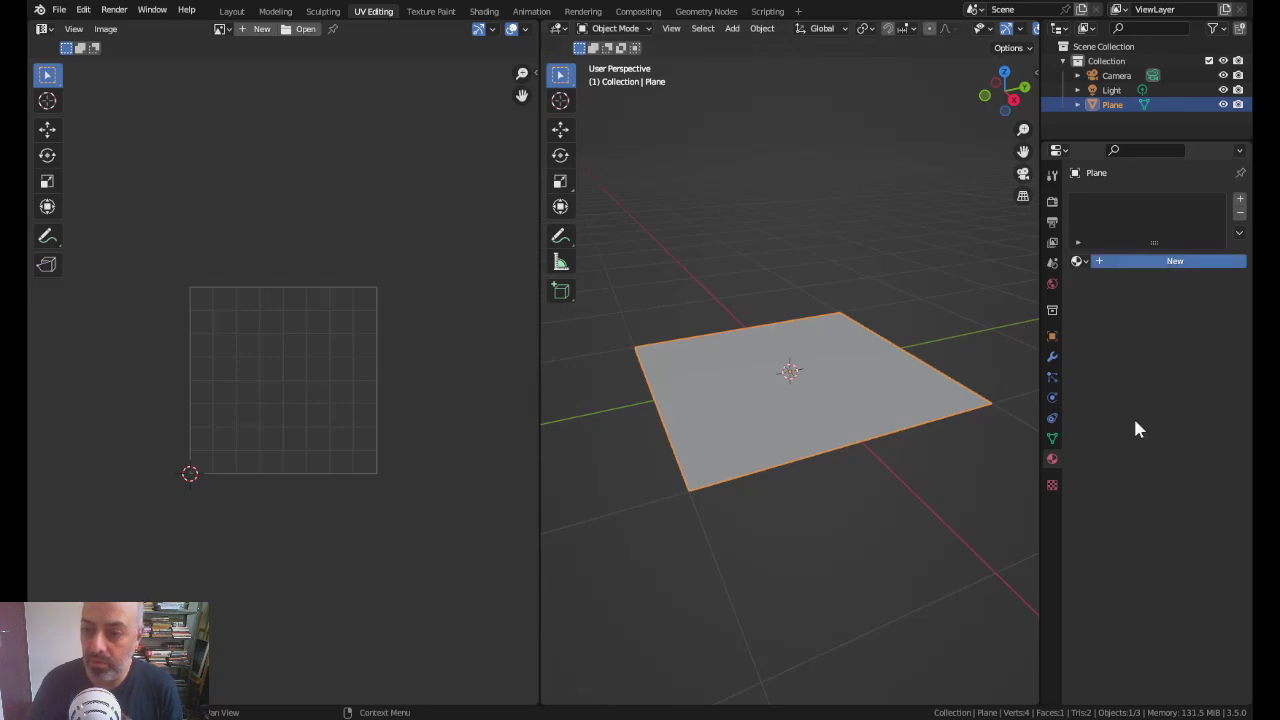
scroll(1110, 412, down, 3)
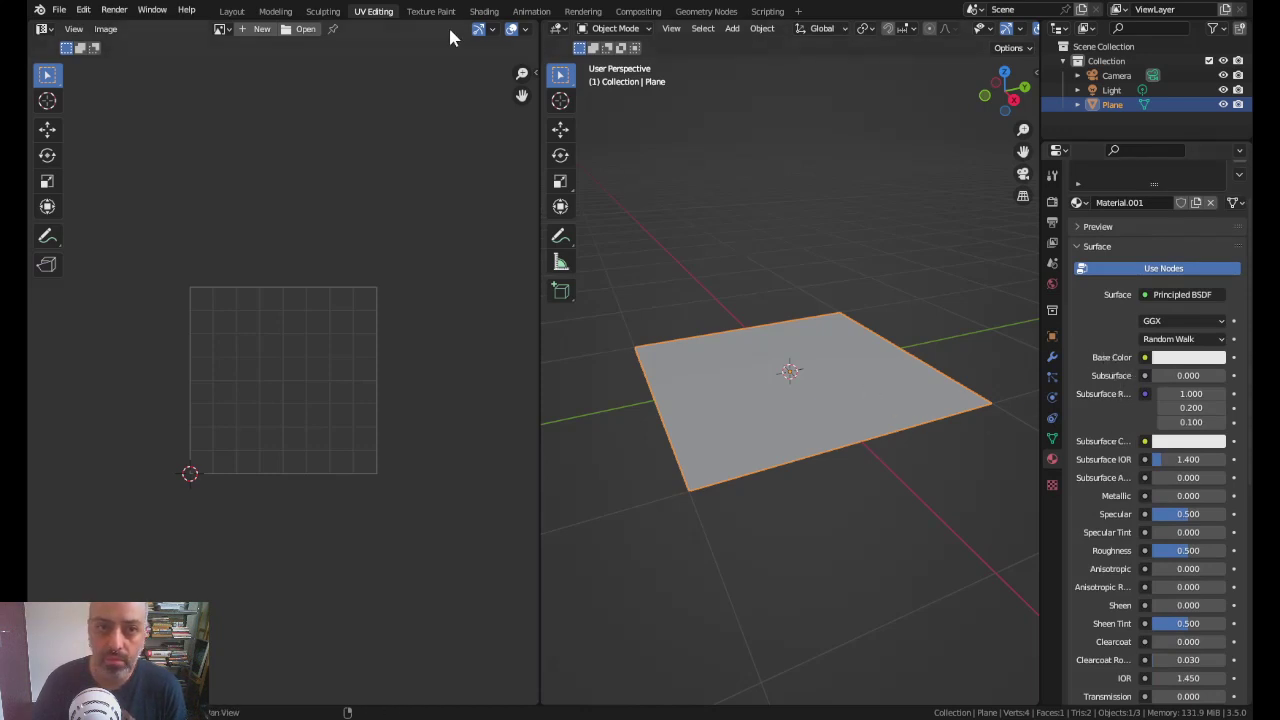
click(484, 11)
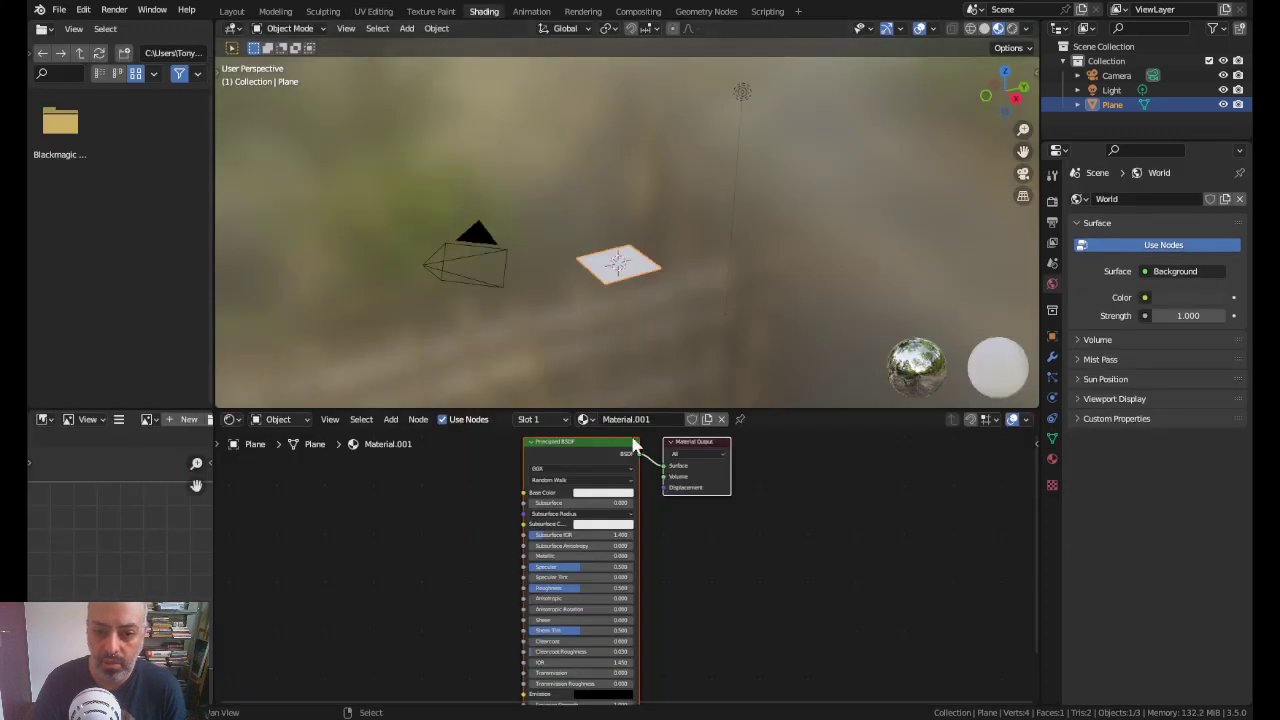
Step: Add an Image Texture node linked to the Principled BSDF Base Color so the plane shows the chessboard image
key(shift+a)
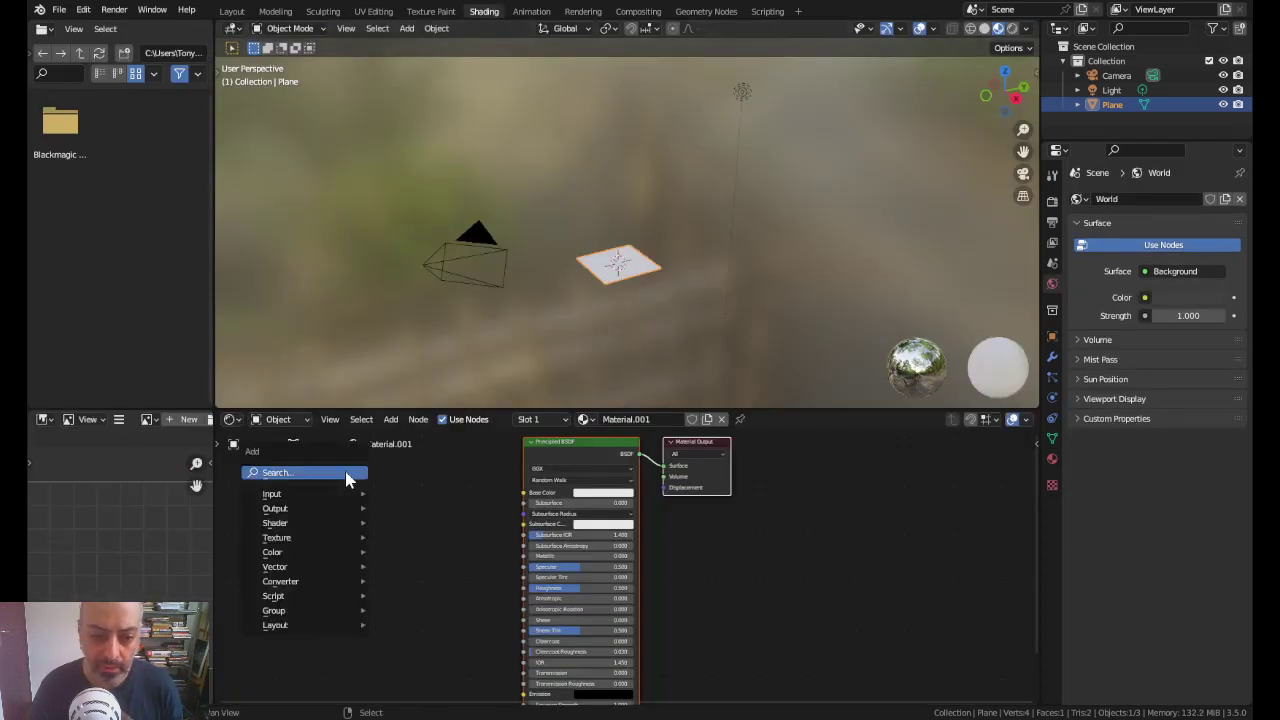
click(346, 480)
text(Image)
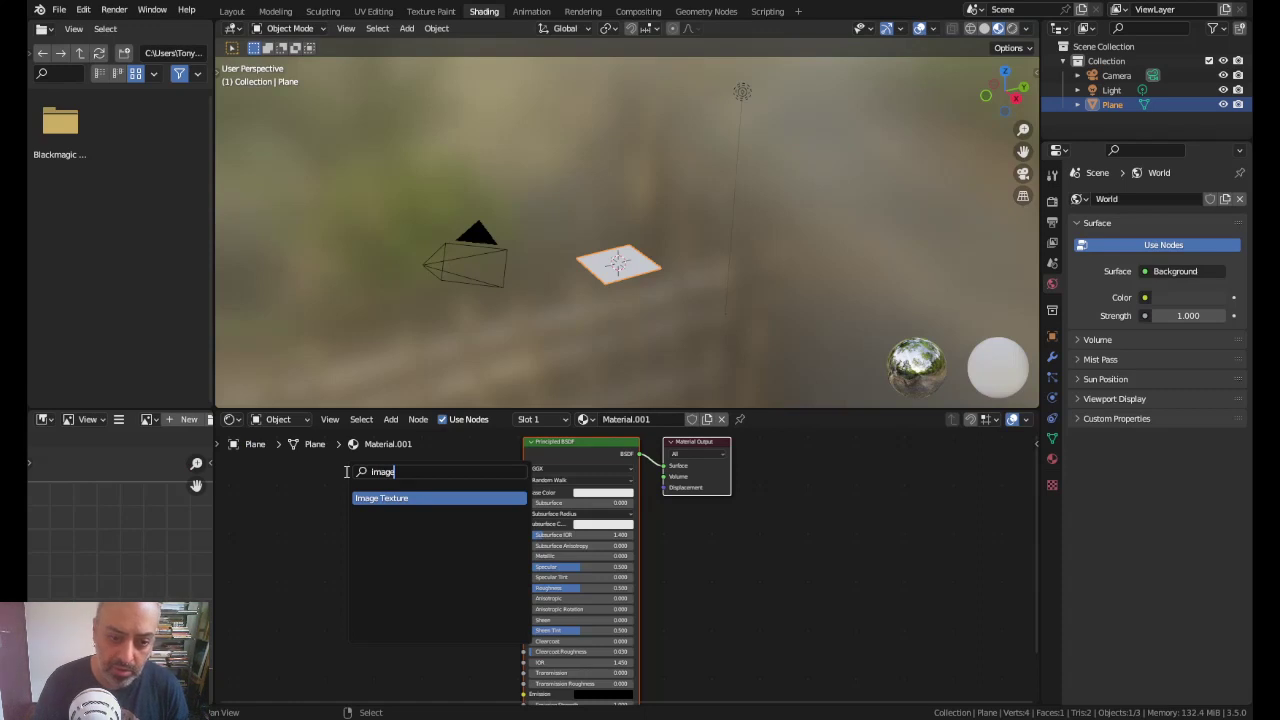
key(Return)
click(268, 502)
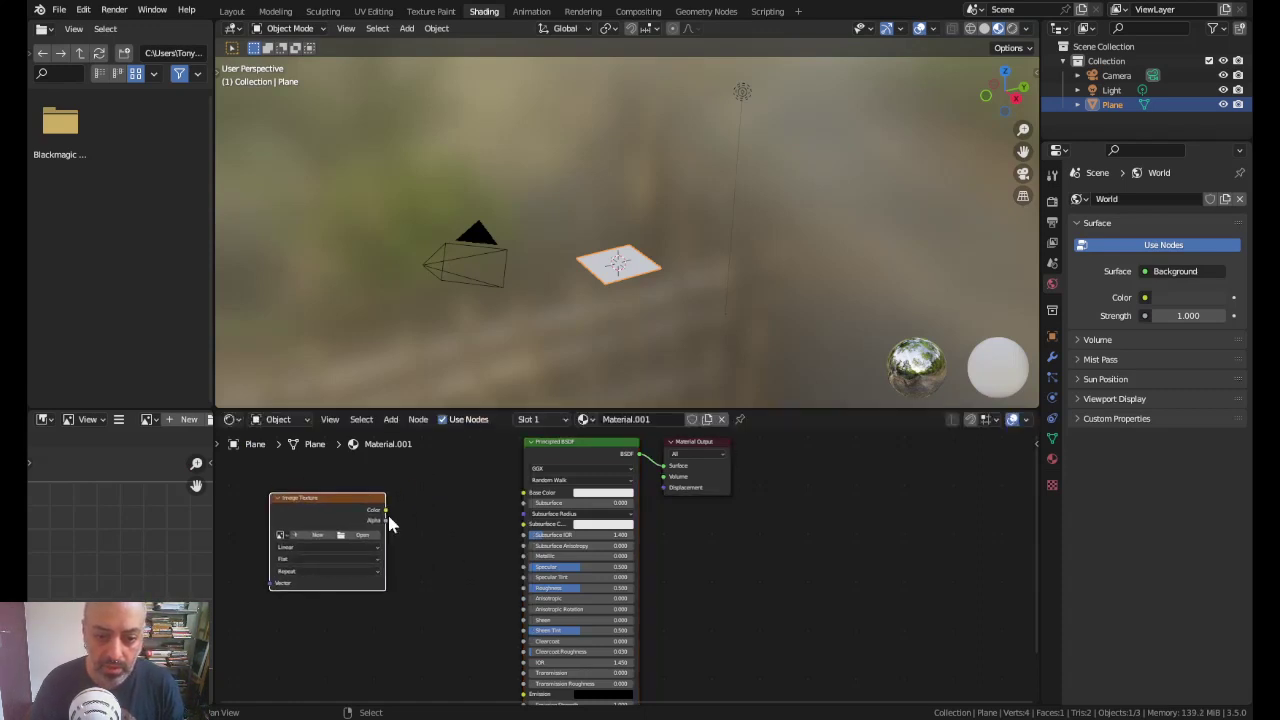
drag(386, 511, 522, 493)
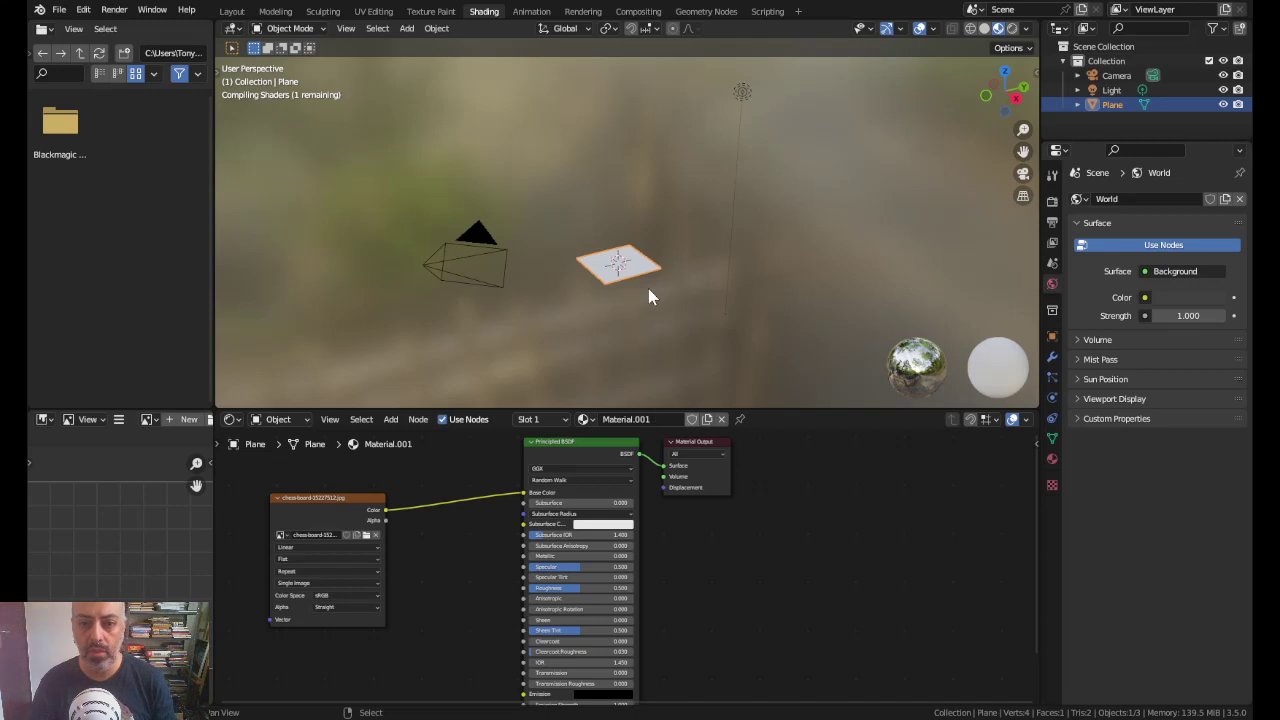
scroll(655, 275, up, 2)
scroll(665, 270, up, 2)
scroll(678, 265, up, 2)
scroll(677, 278, up, 2)
scroll(677, 279, up, 2)
mouse_move(677, 279)
shift+middle_down()
mouse_move(695, 299)
mouse_move(690, 234)
mouse_move(726, 260)
mouse_move(723, 290)
mouse_move(743, 265)
mouse_move(720, 280)
shift+middle_up()
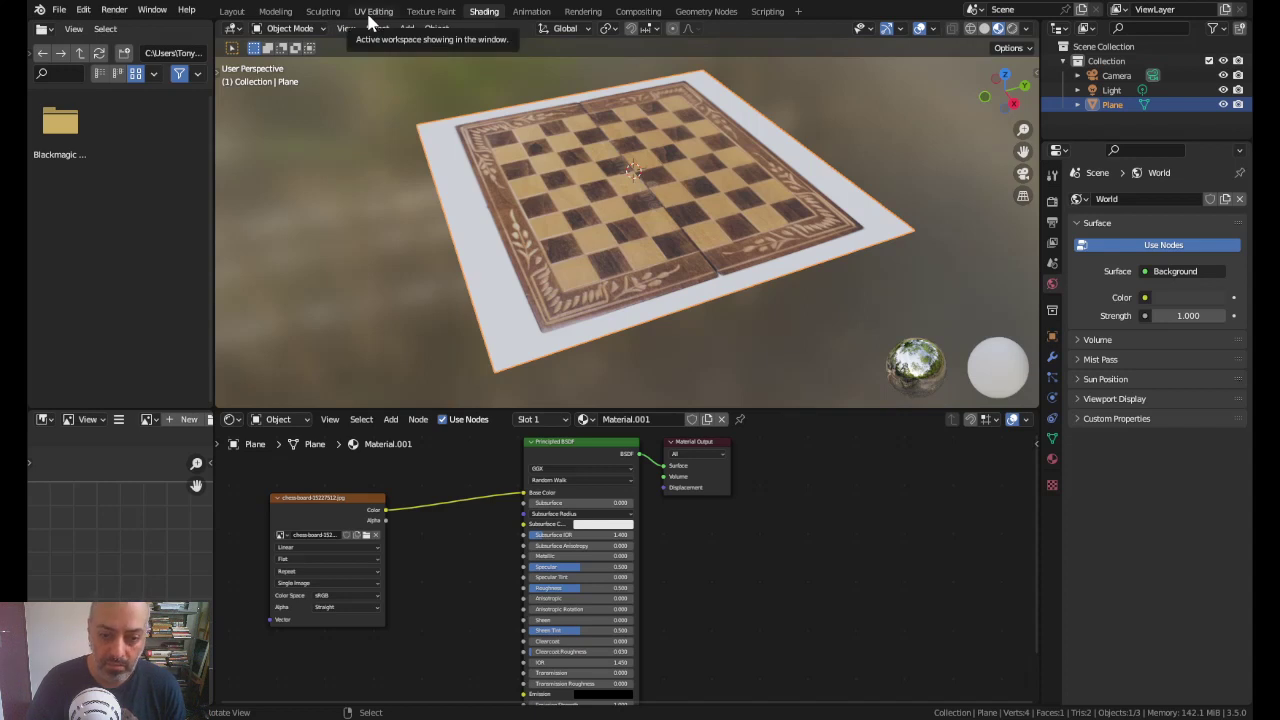
Step: Return to UV Editing and frame the chessboard image in the UV editor
click(372, 11)
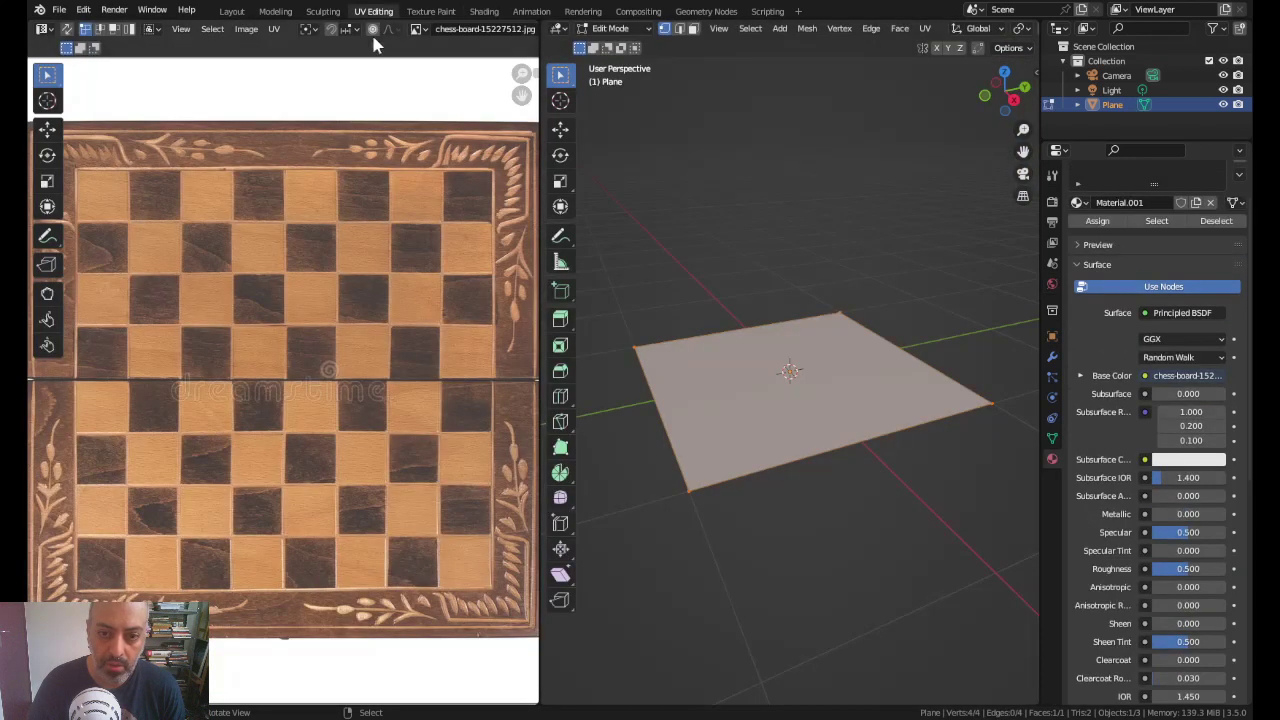
scroll(446, 209, down, 3)
scroll(371, 286, down, 2)
scroll(315, 335, up, 3)
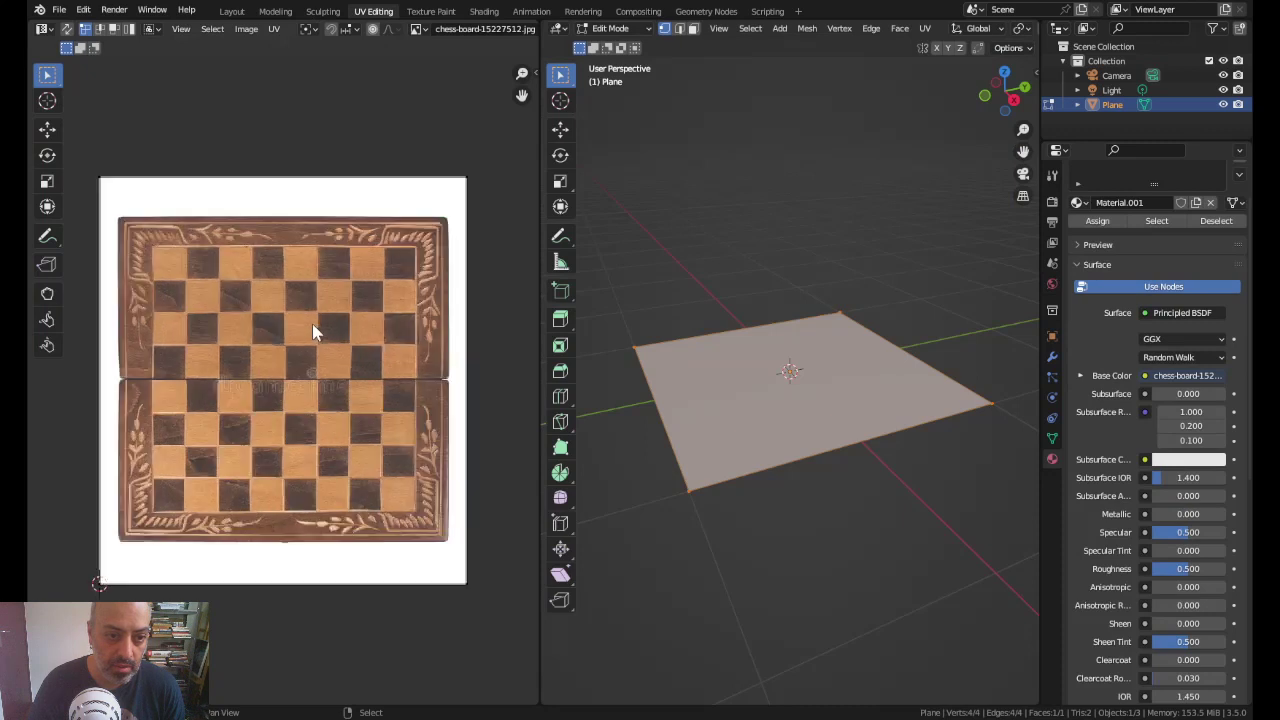
middle_drag(356, 323, 368, 292)
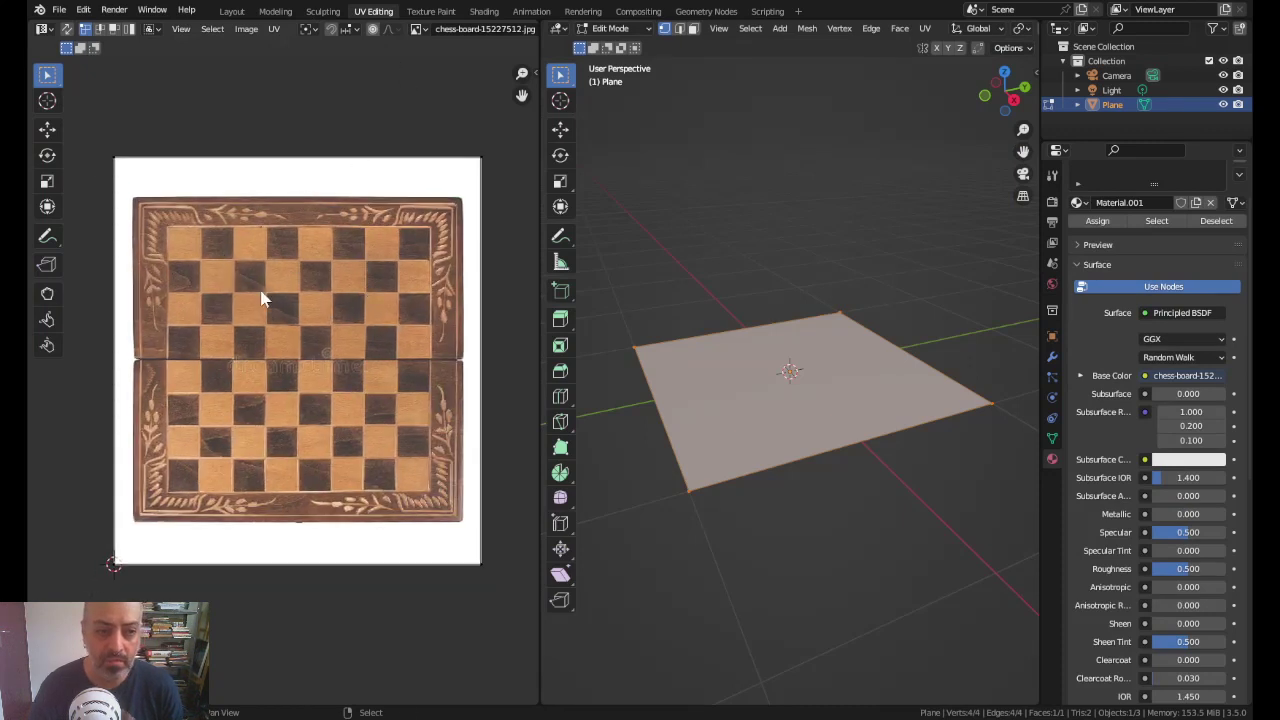
drag(96, 128, 130, 176)
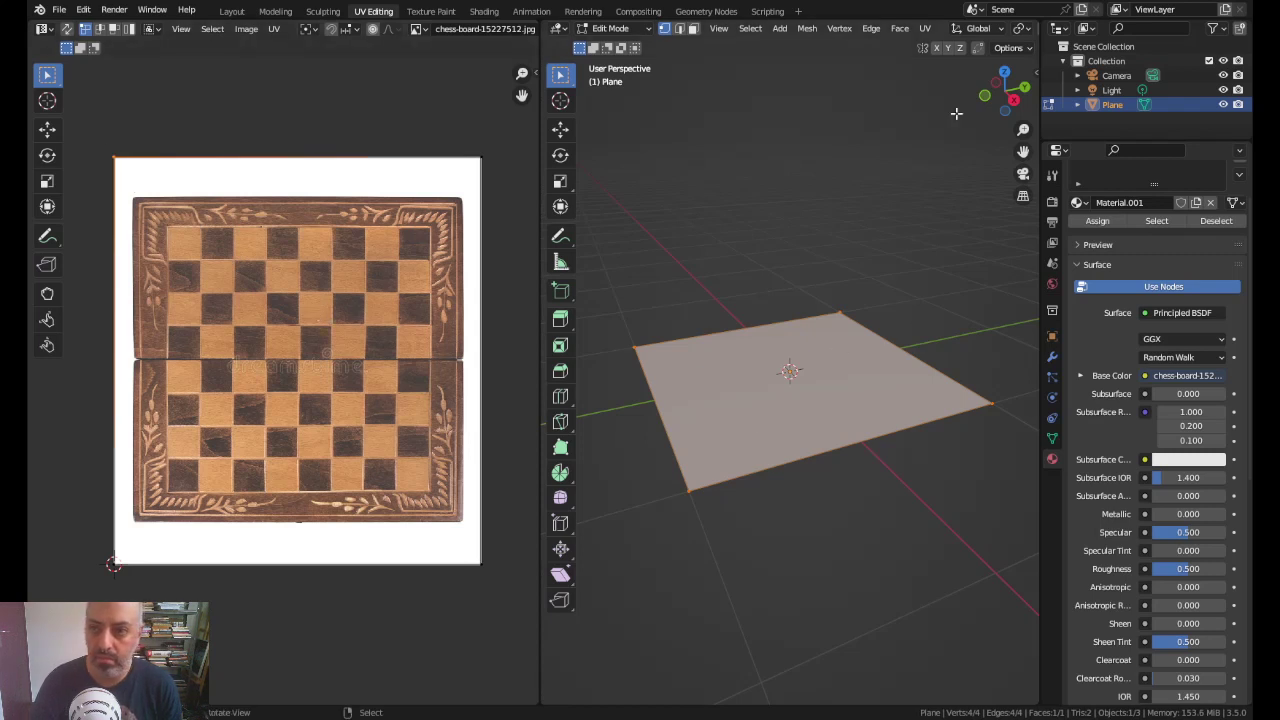
scroll(1020, 34, down, 2)
scroll(1010, 33, down, 3)
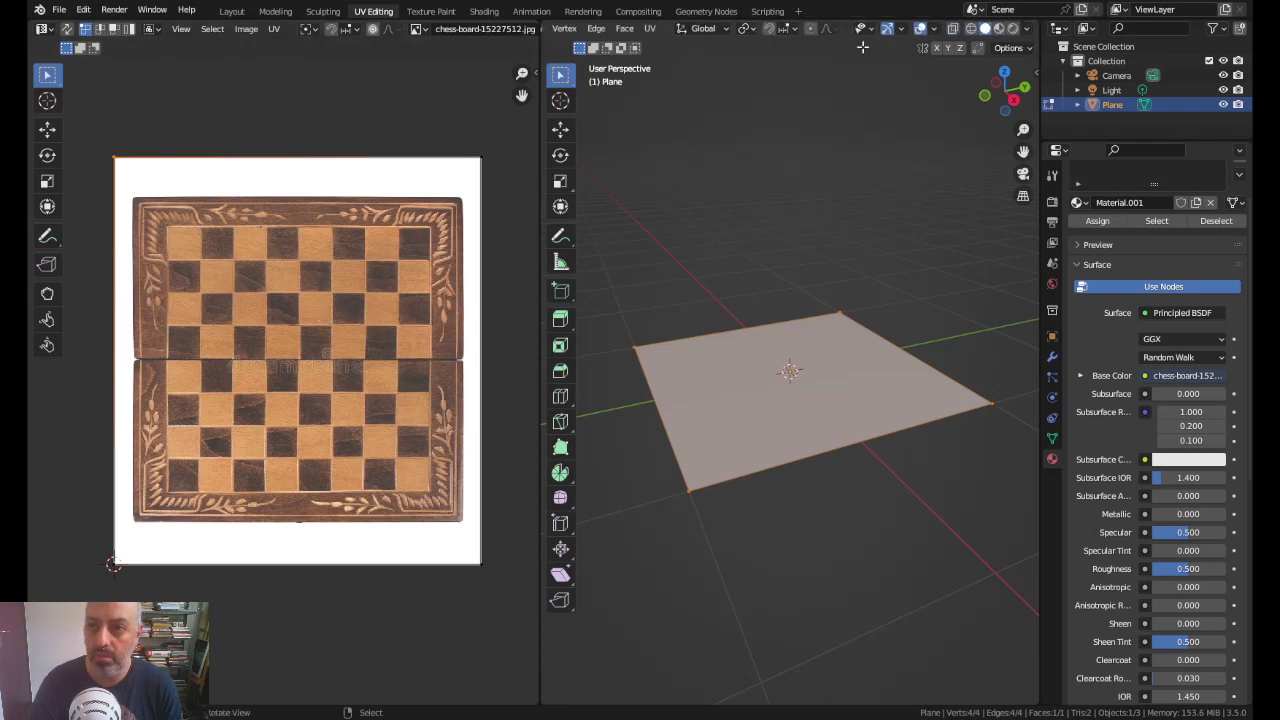
Step: Turn on Material Preview shading and select the whole UV face, cancelling a trial scale
click(999, 28)
scroll(828, 406, up, 2)
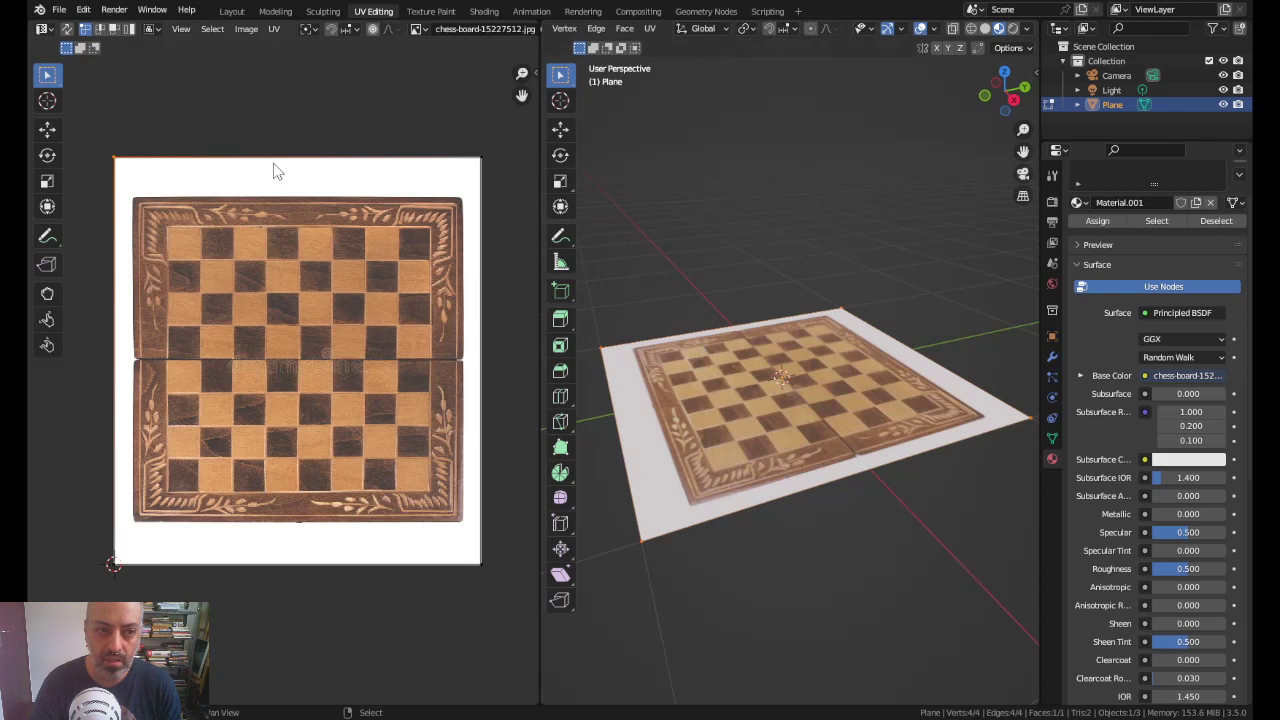
drag(100, 138, 498, 591)
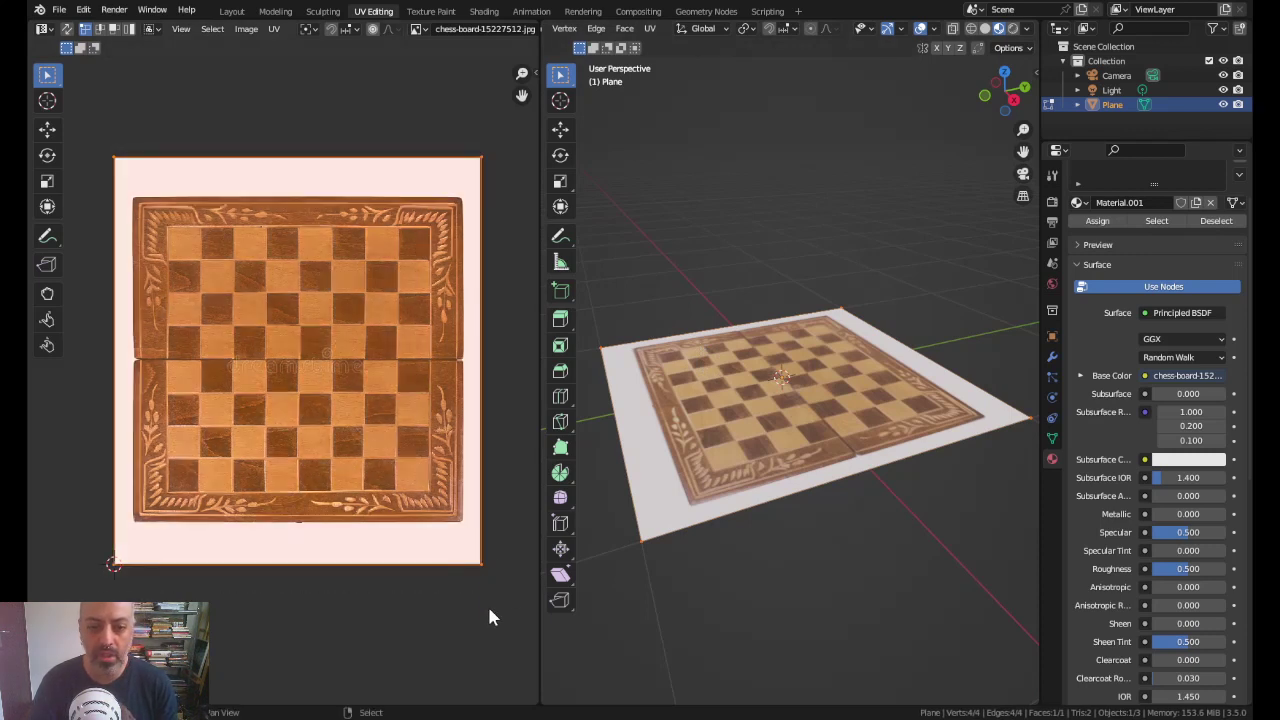
key(s)
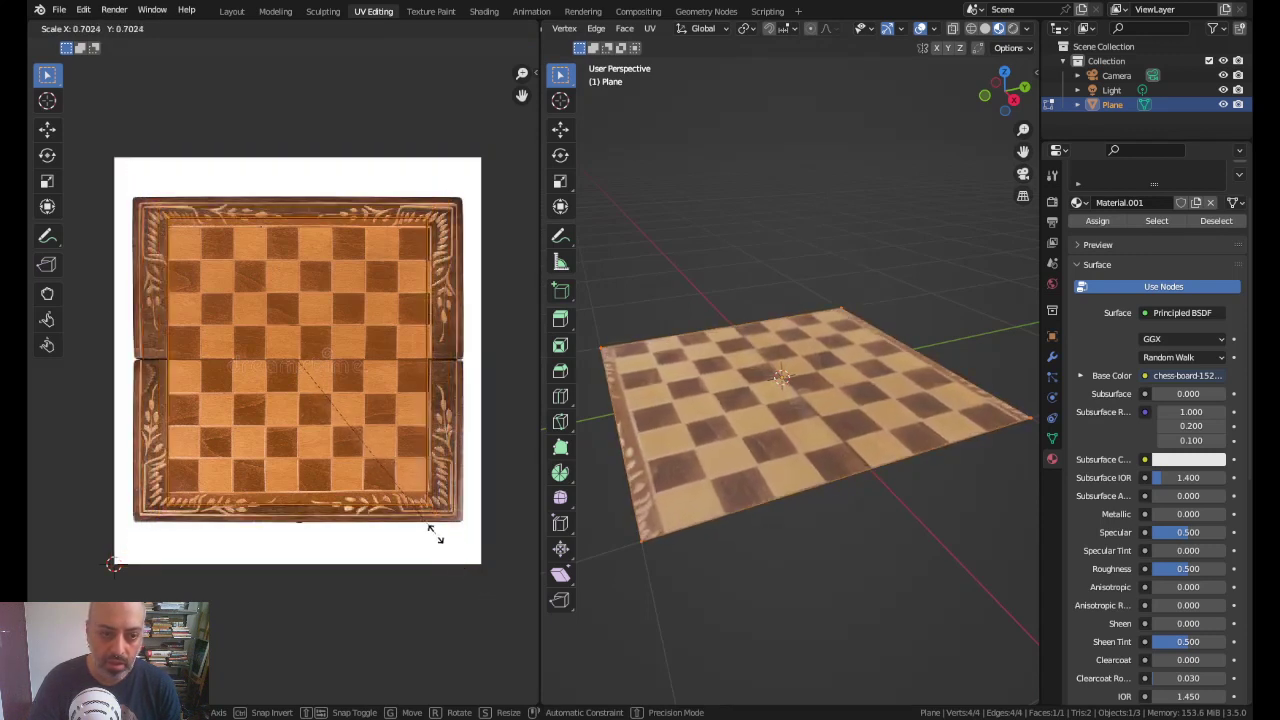
right_click(497, 583)
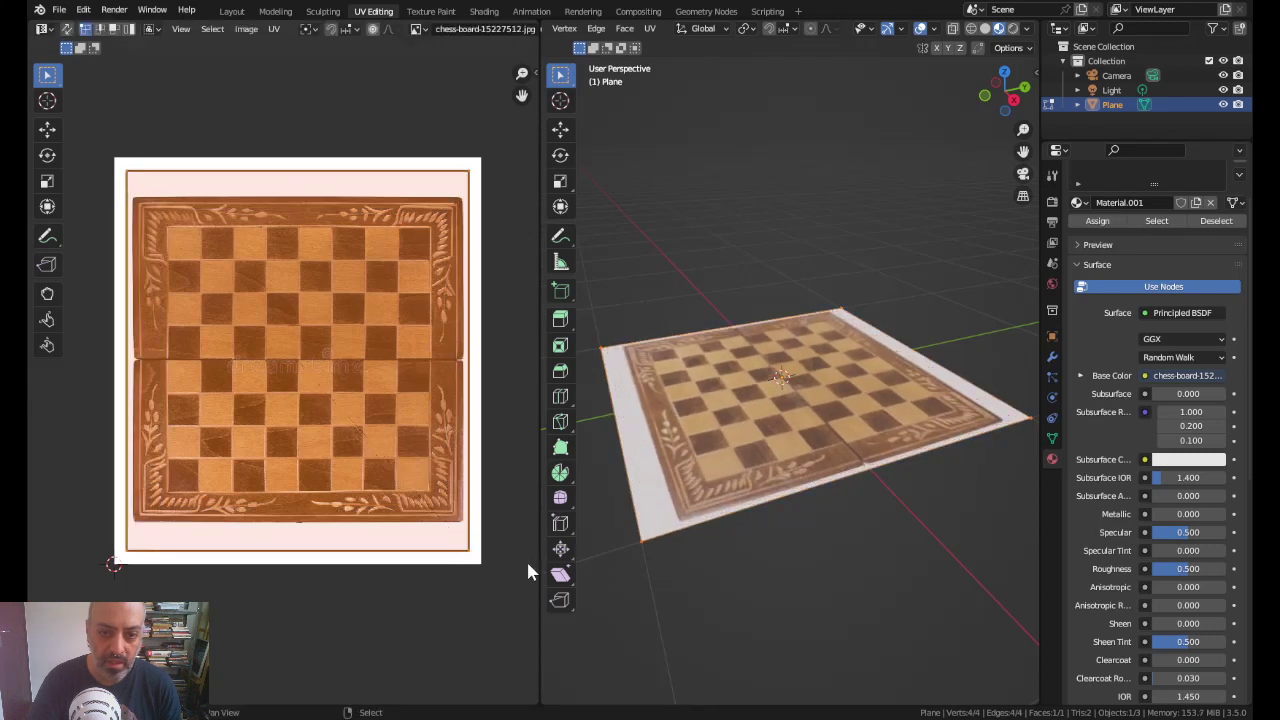
Step: Isolate the top-left UV vertex and move it onto the chessboard's top-left corner
click(600, 378)
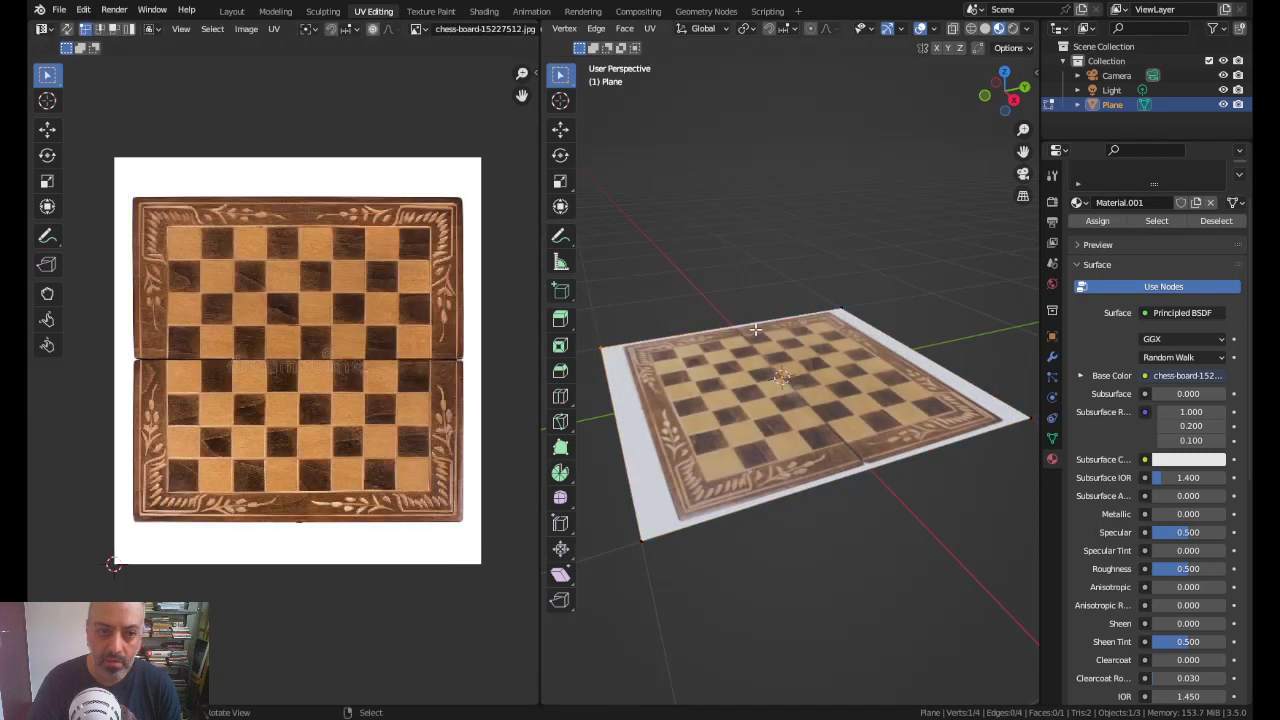
drag(769, 246, 849, 325)
key(a)
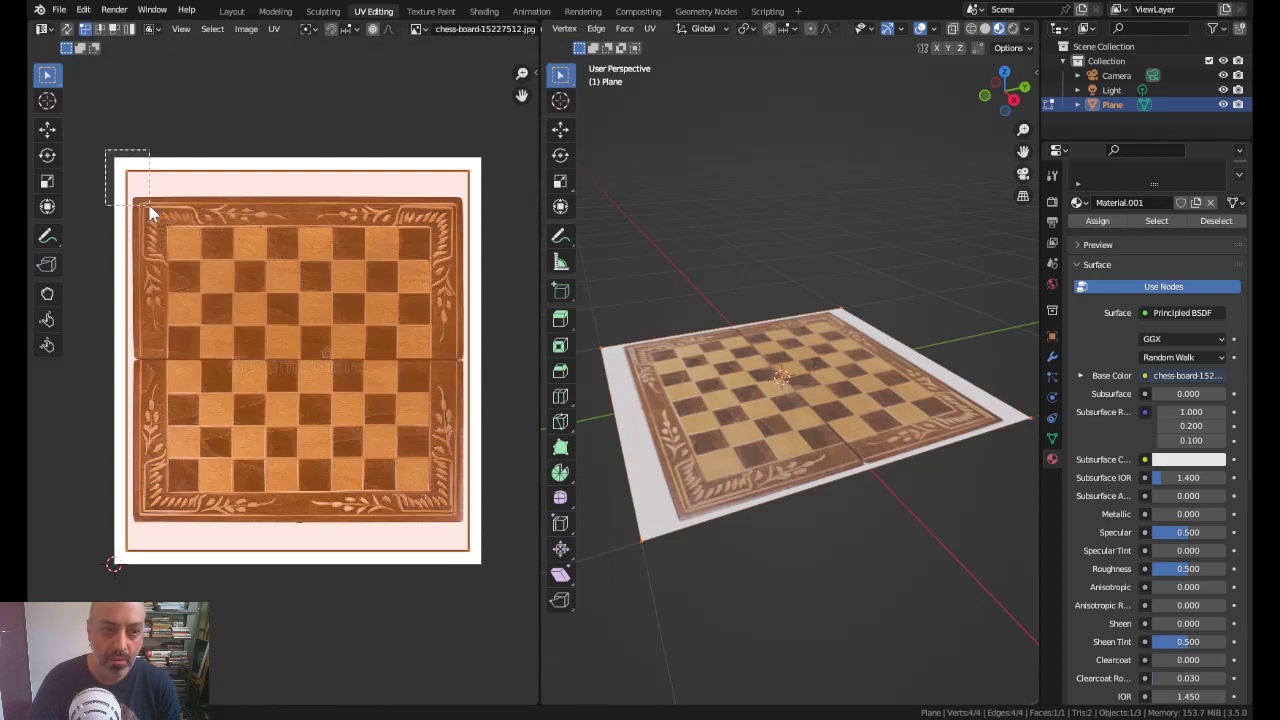
drag(106, 160, 149, 206)
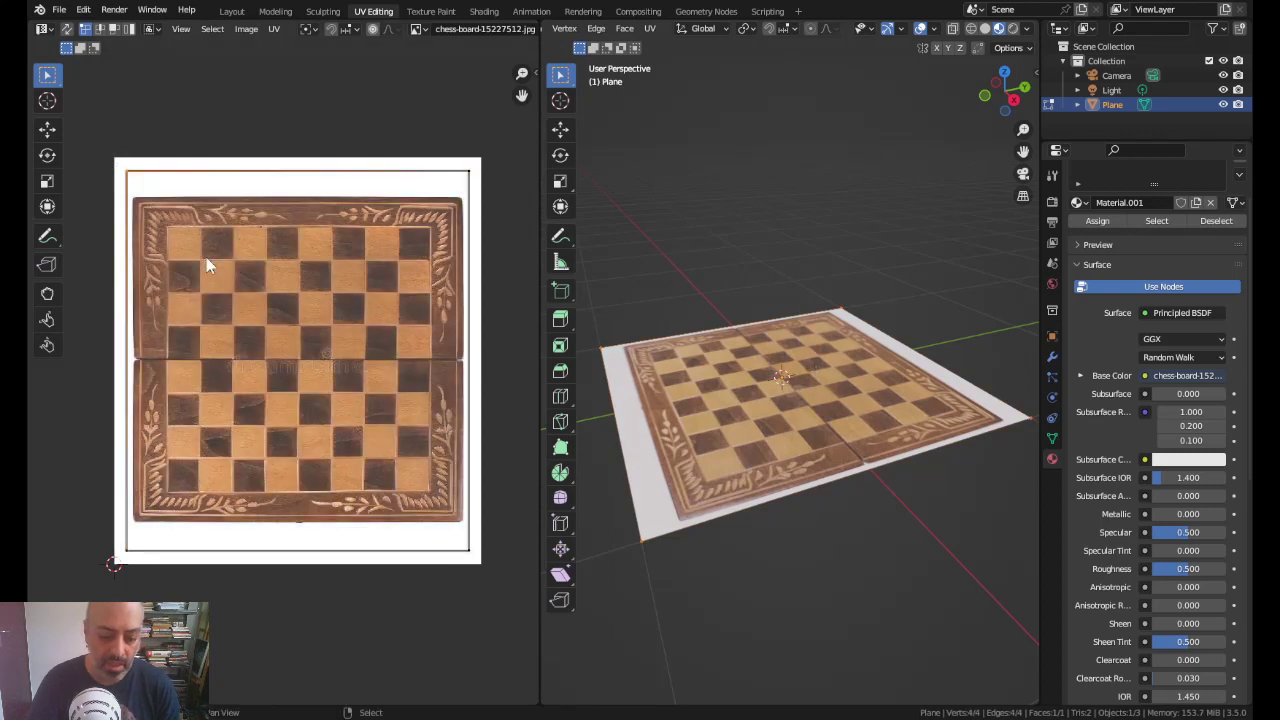
click(142, 202)
key(g)
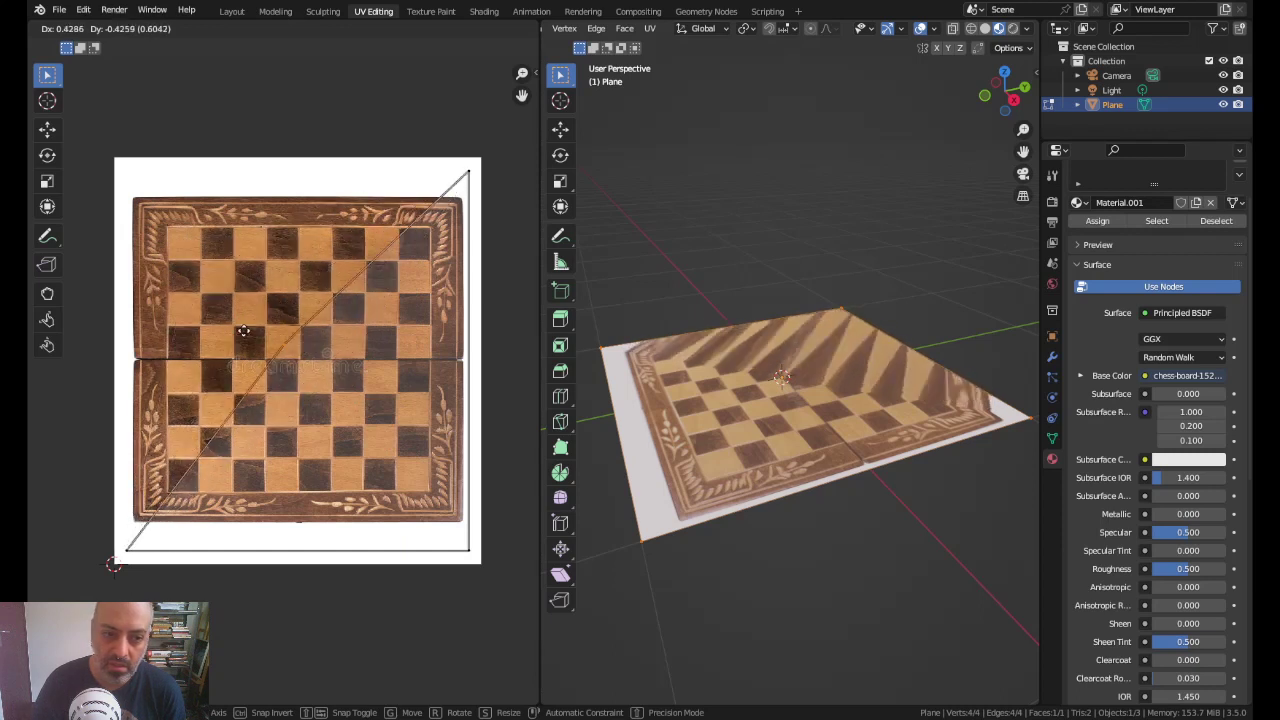
click(152, 224)
Step: Move the top-right, bottom-right and bottom-left UV corners onto the matching board corners
drag(400, 124, 480, 174)
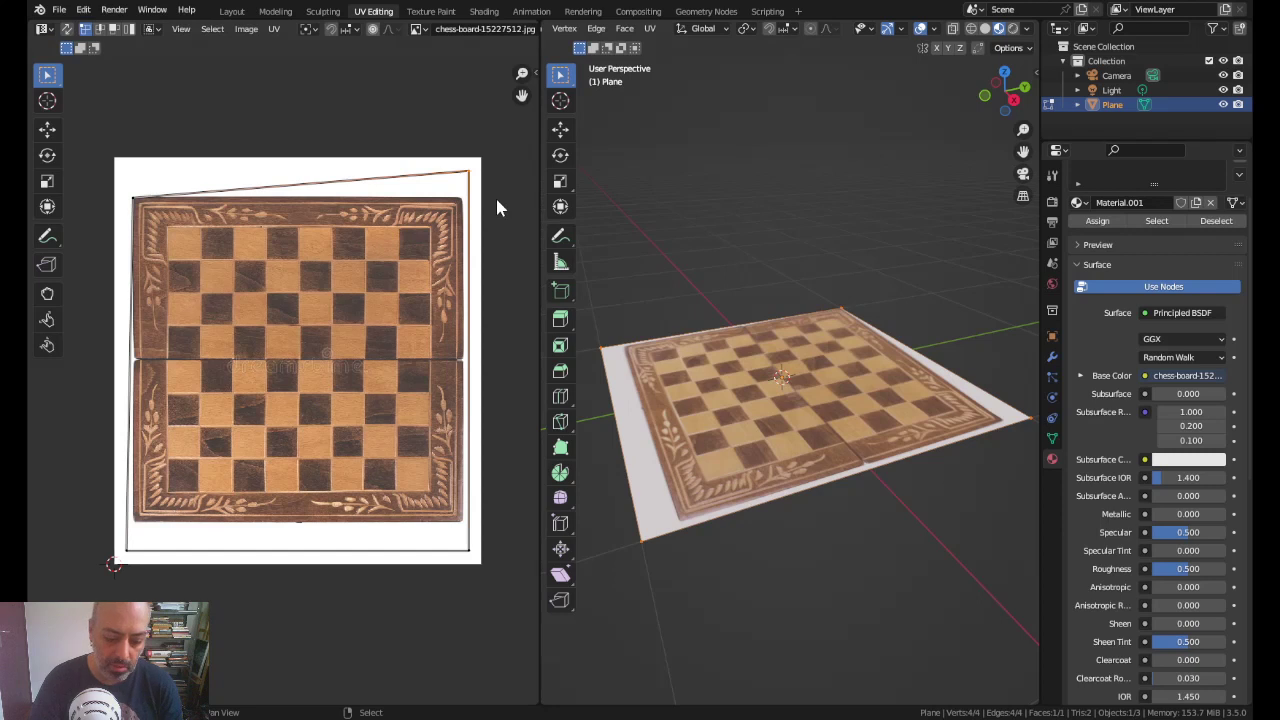
key(g)
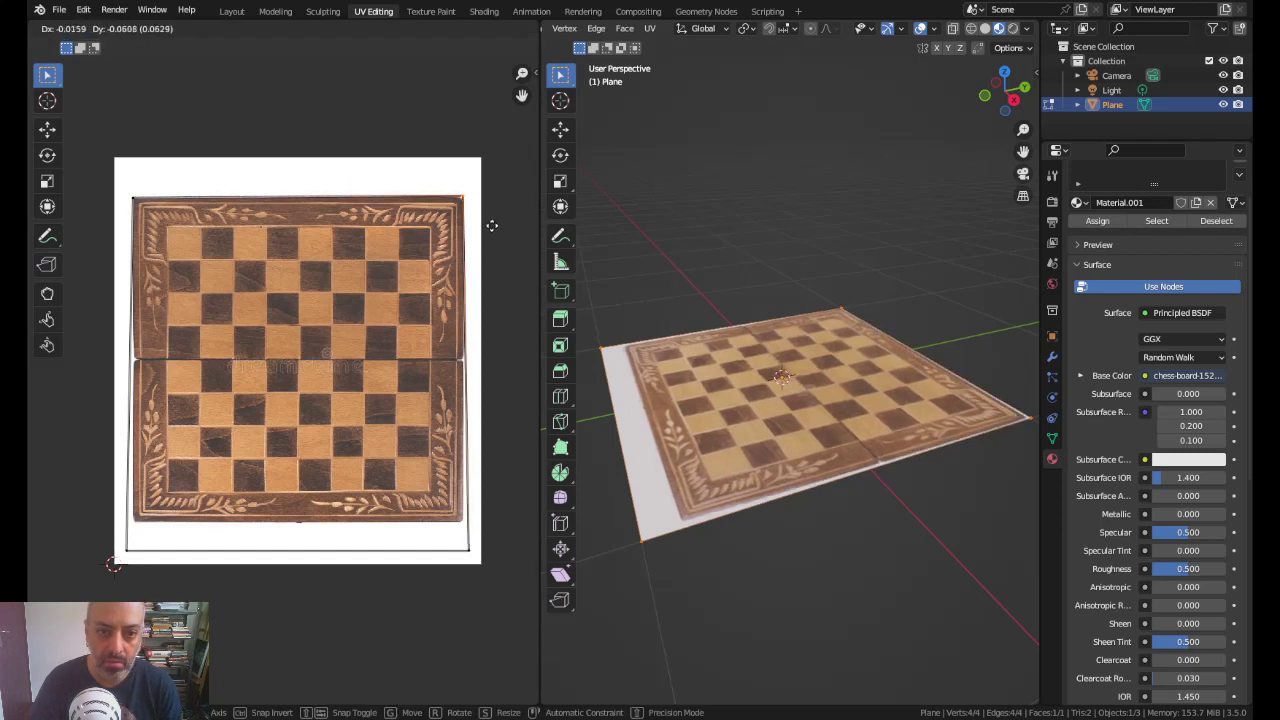
click(492, 236)
click(477, 578)
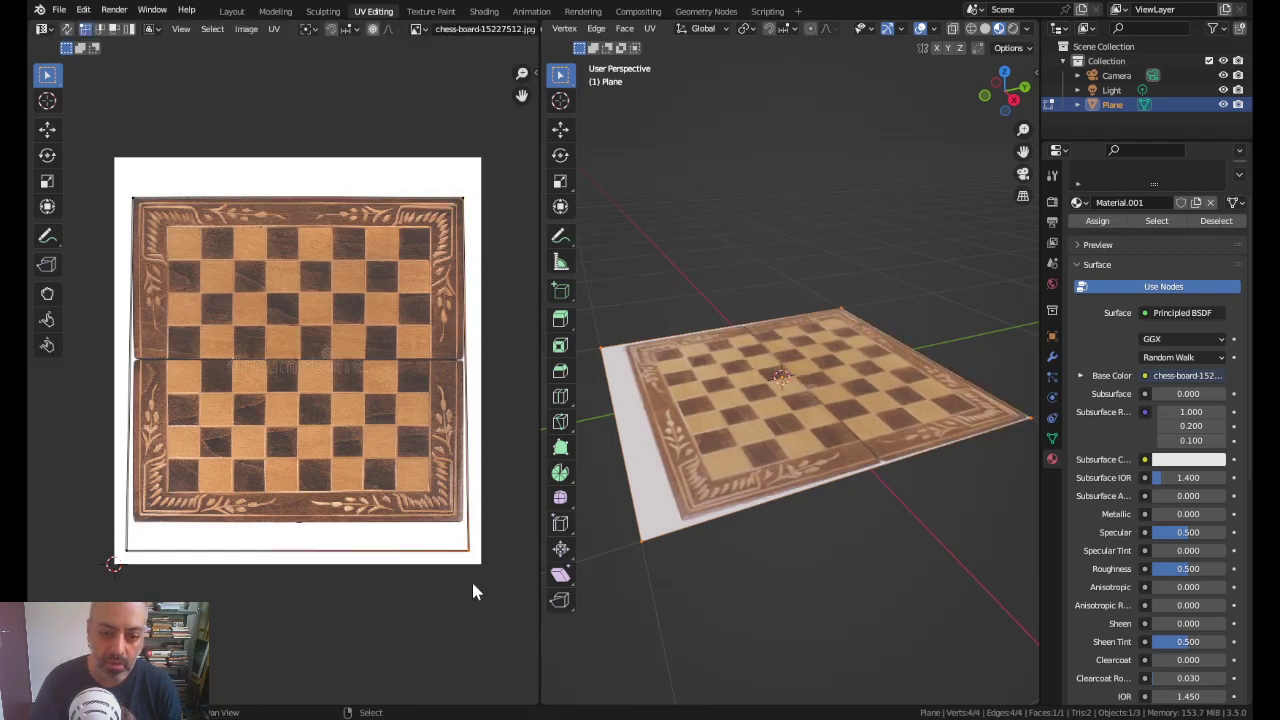
key(g)
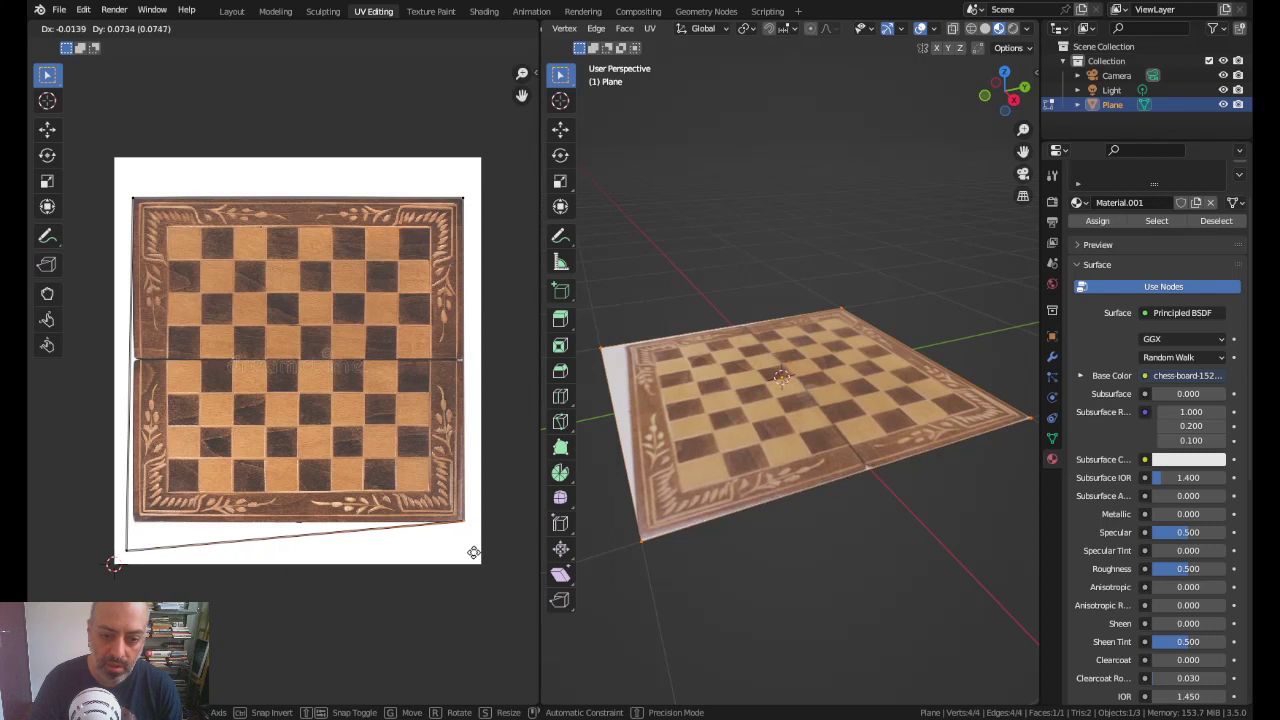
click(474, 552)
click(126, 549)
key(g)
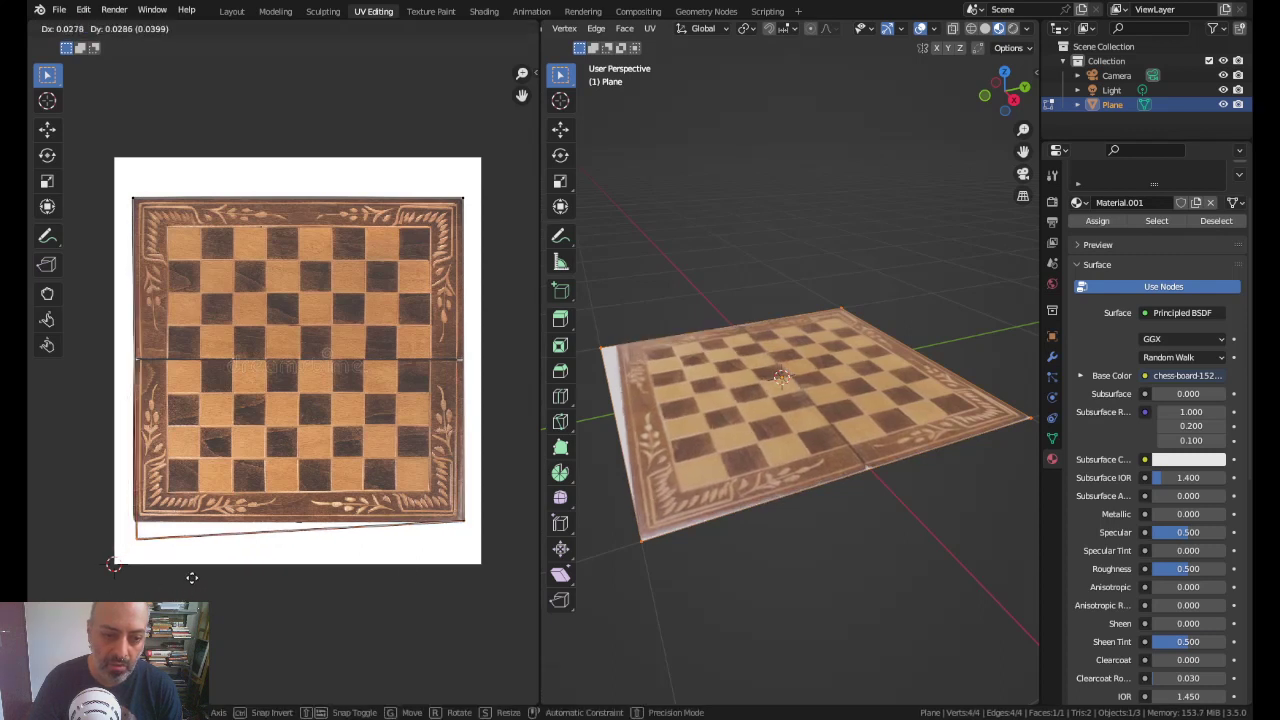
click(190, 563)
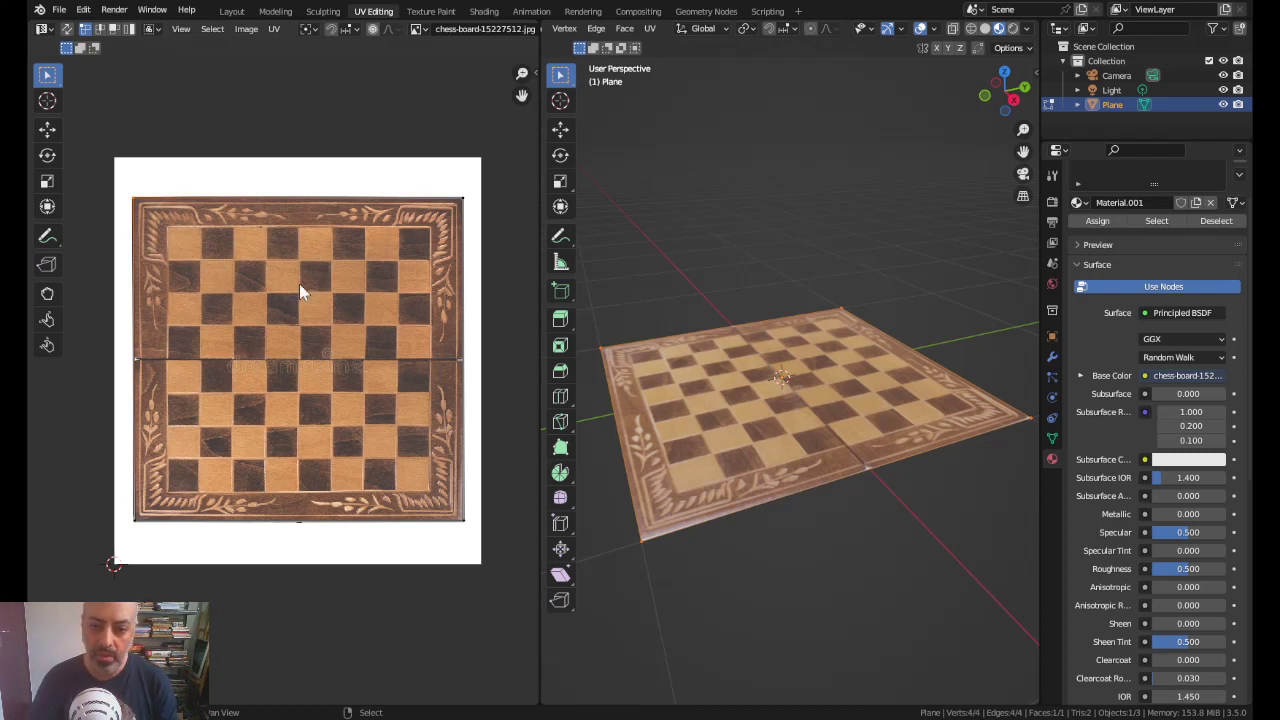
Step: Move the top-left, top-right and bottom-left UV corners inward toward the squares
key(g)
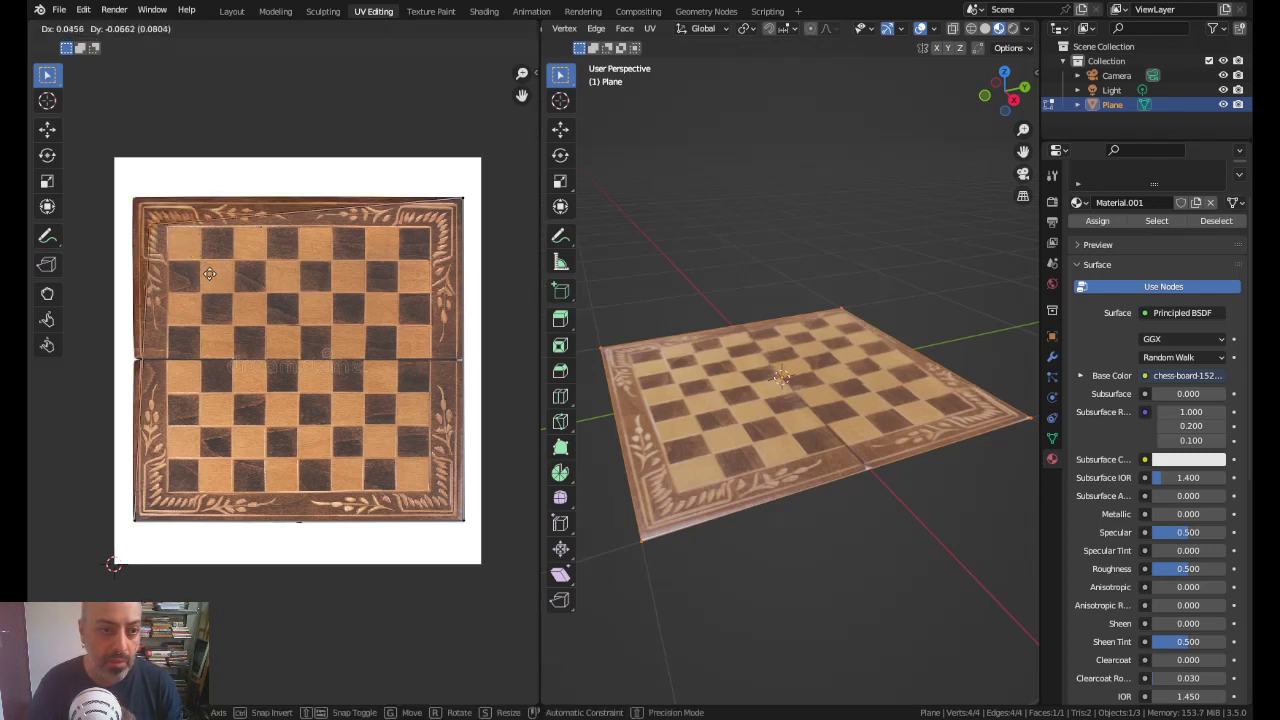
click(225, 275)
drag(409, 163, 456, 203)
key(g)
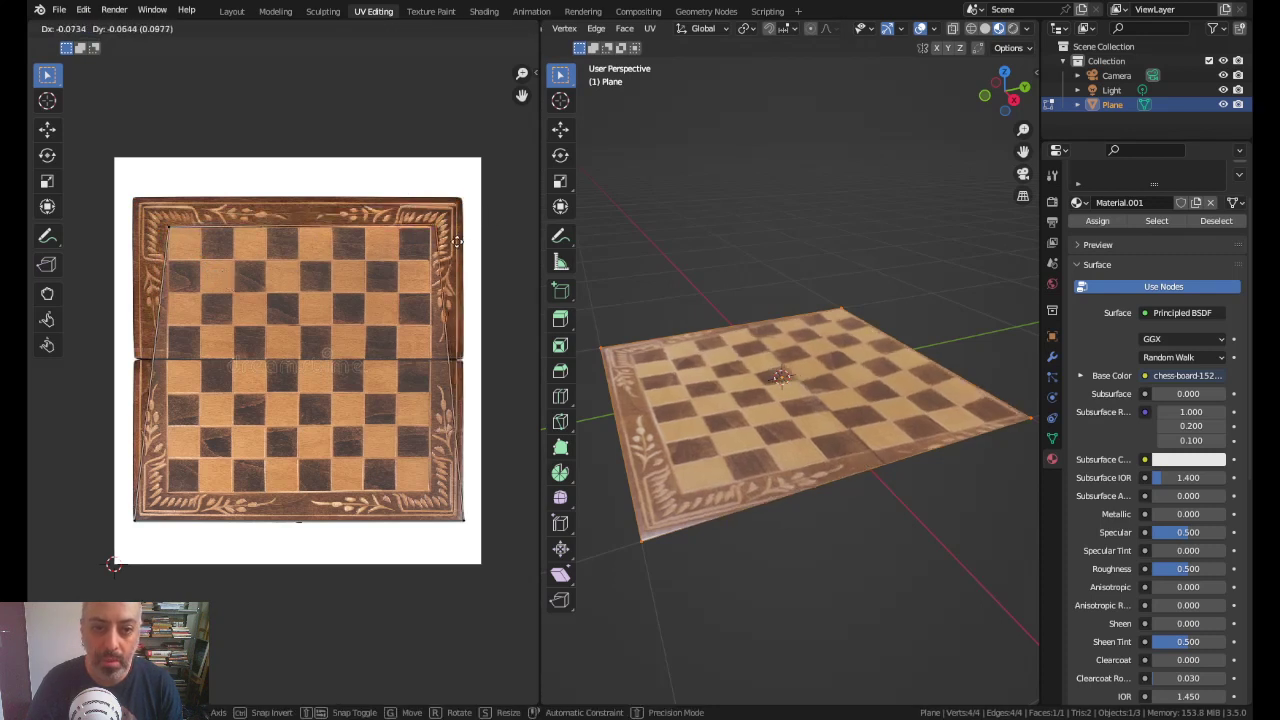
click(449, 246)
drag(433, 459, 468, 532)
key(g)
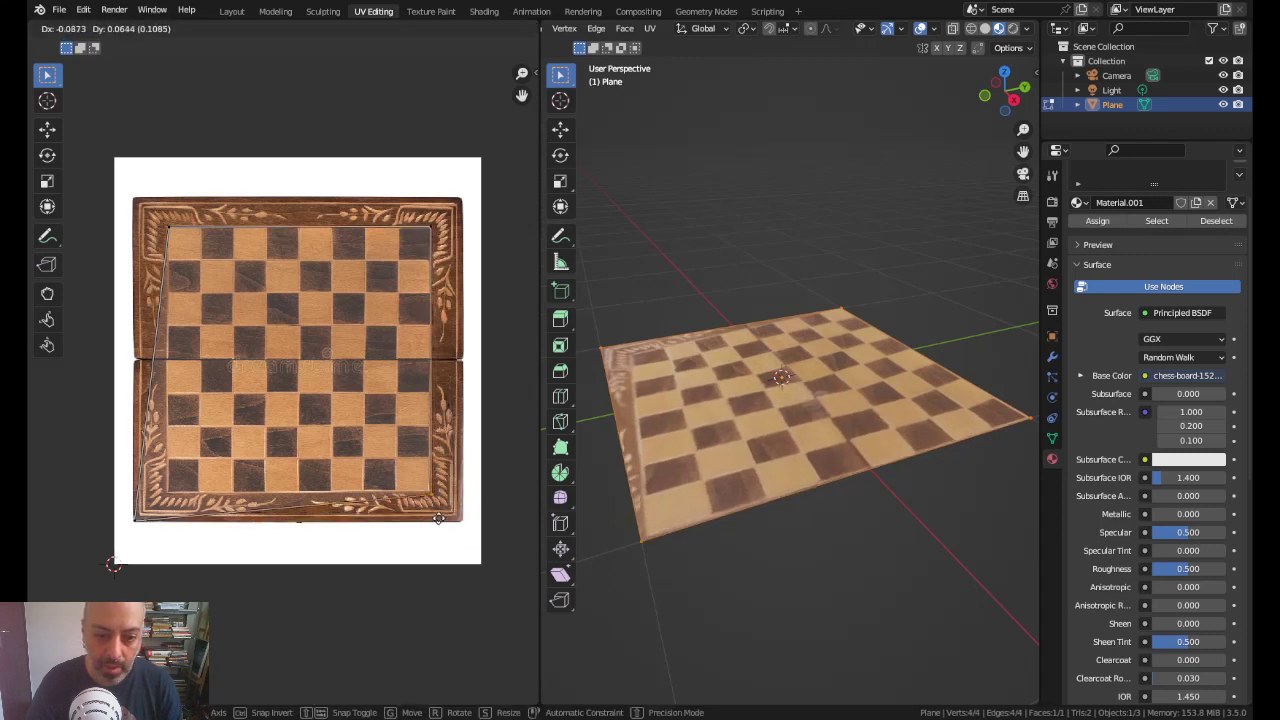
key(Escape)
drag(110, 517, 150, 556)
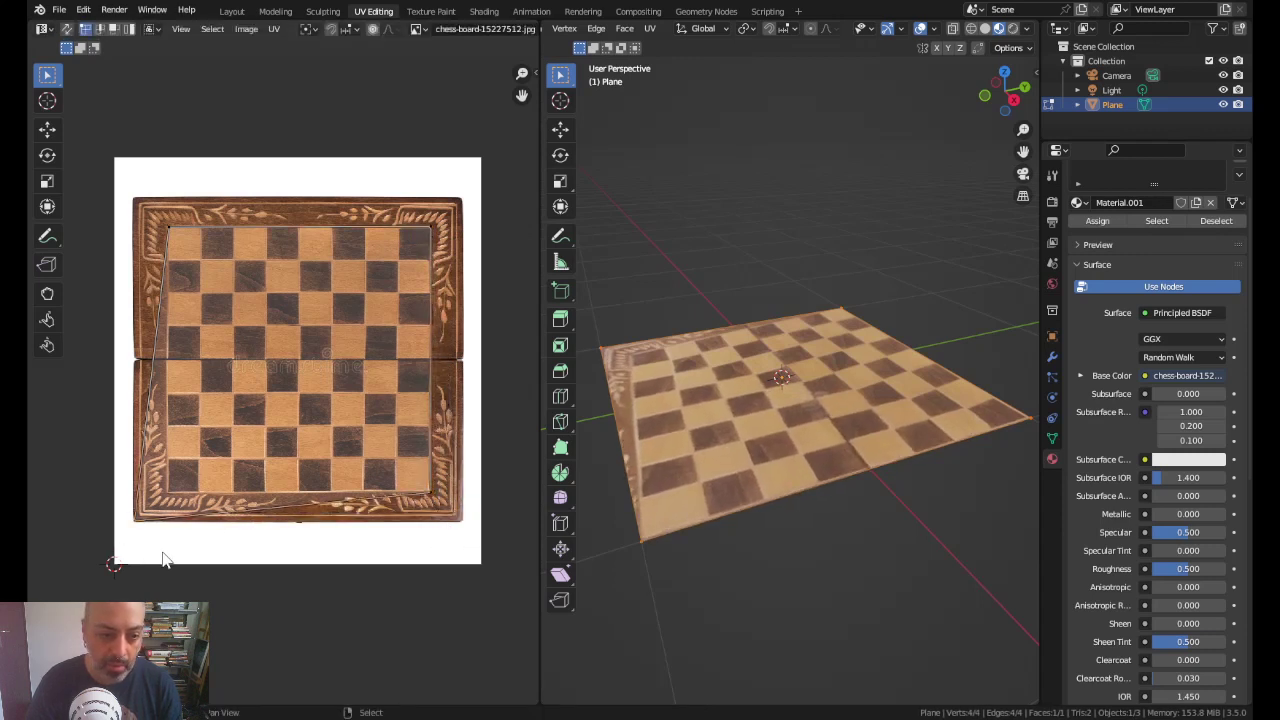
key(g)
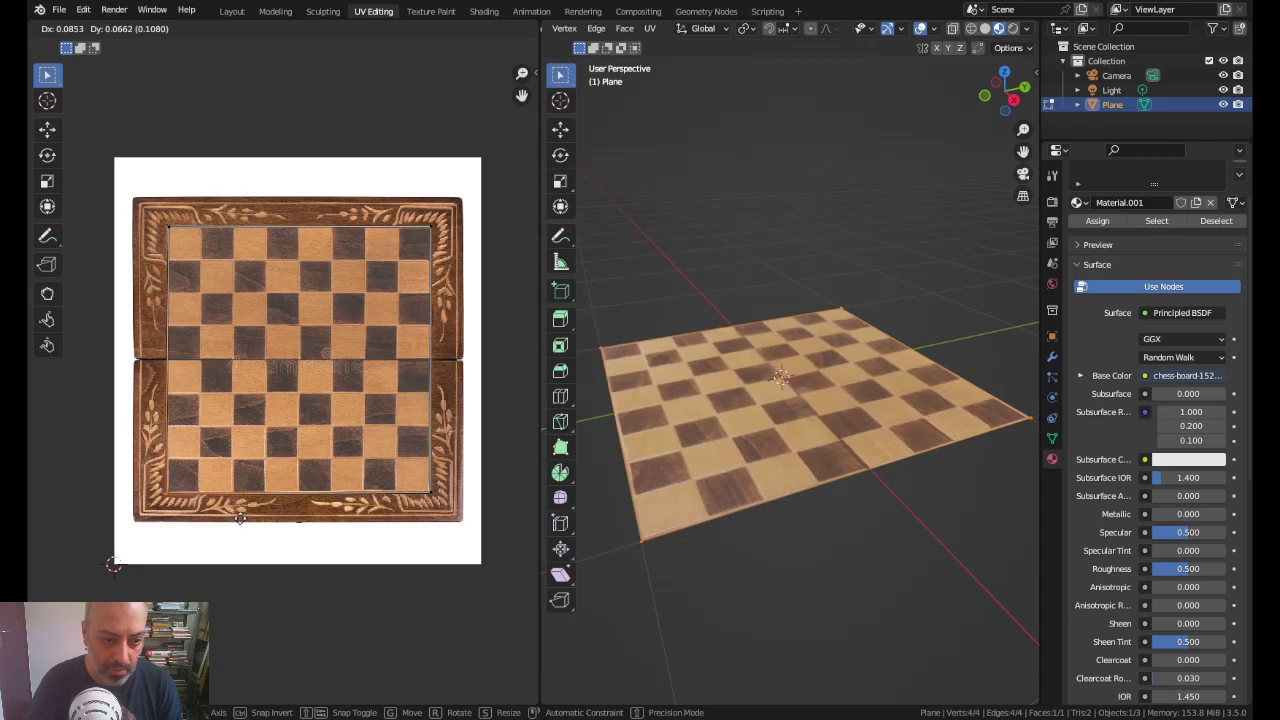
click(240, 518)
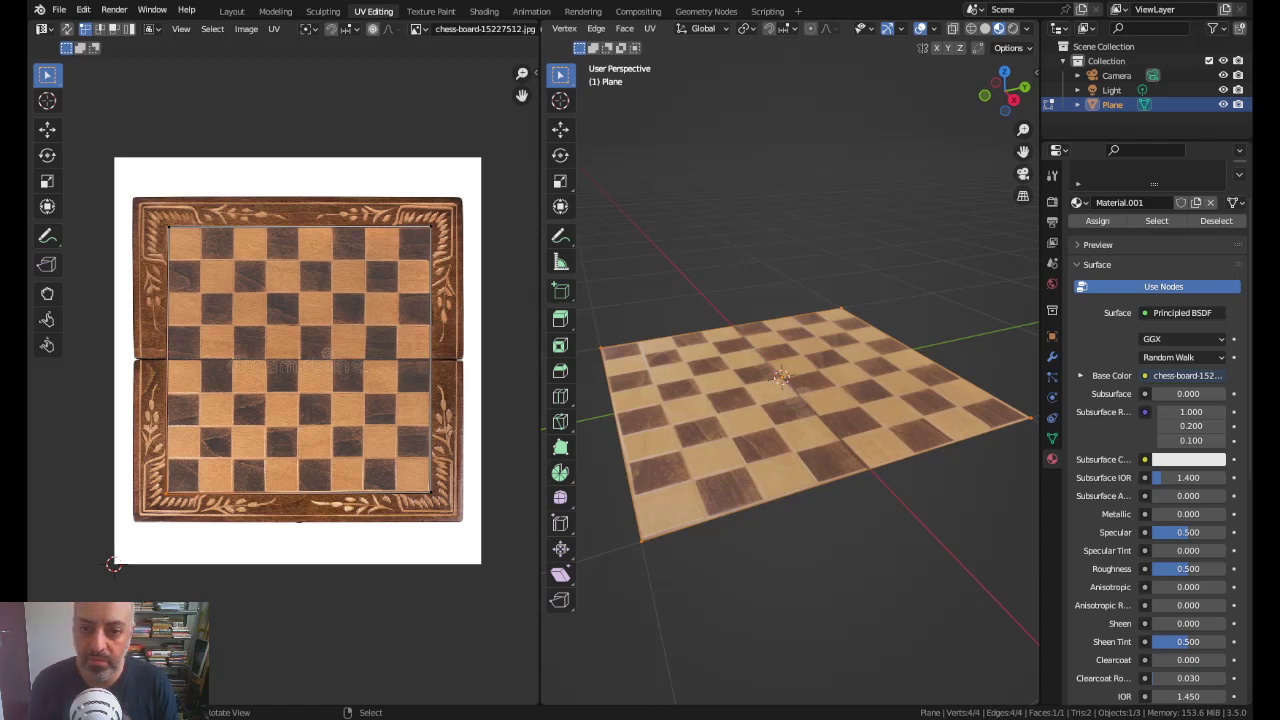
Step: Enlarge the UV island to include the chessboard's ornate border and settle its position
key(s)
click(437, 453)
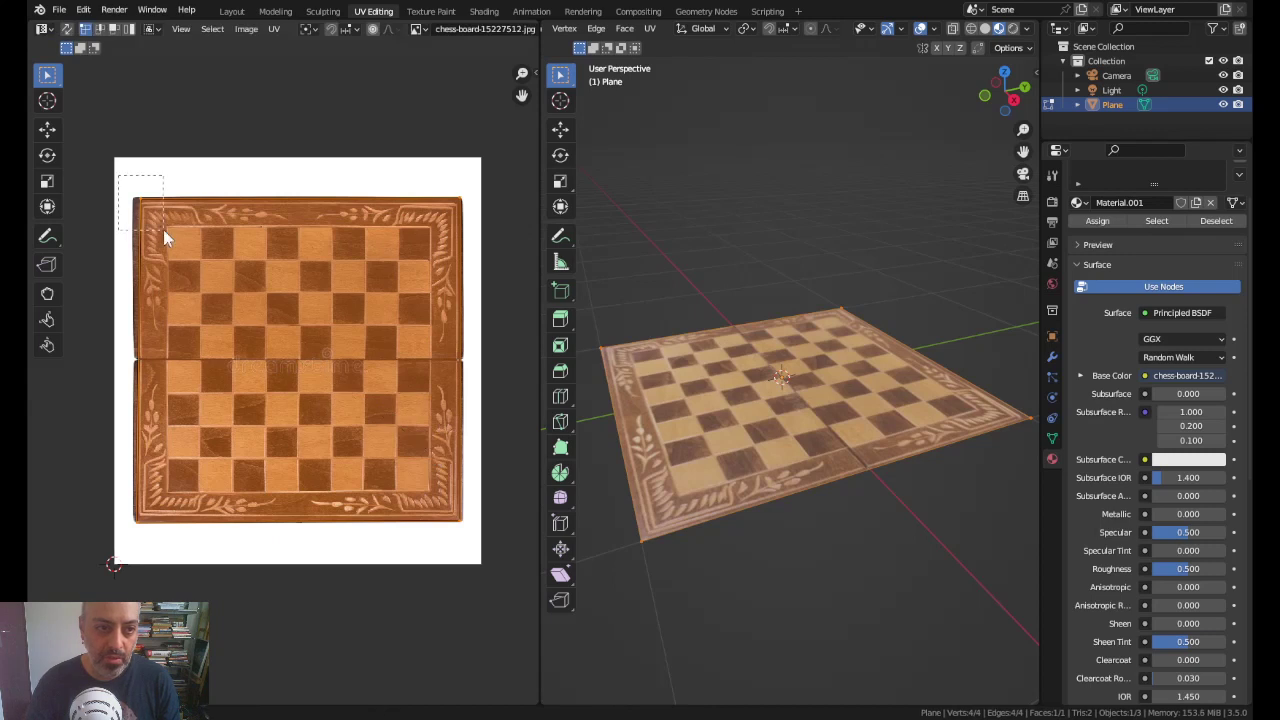
key(g)
key(Escape)
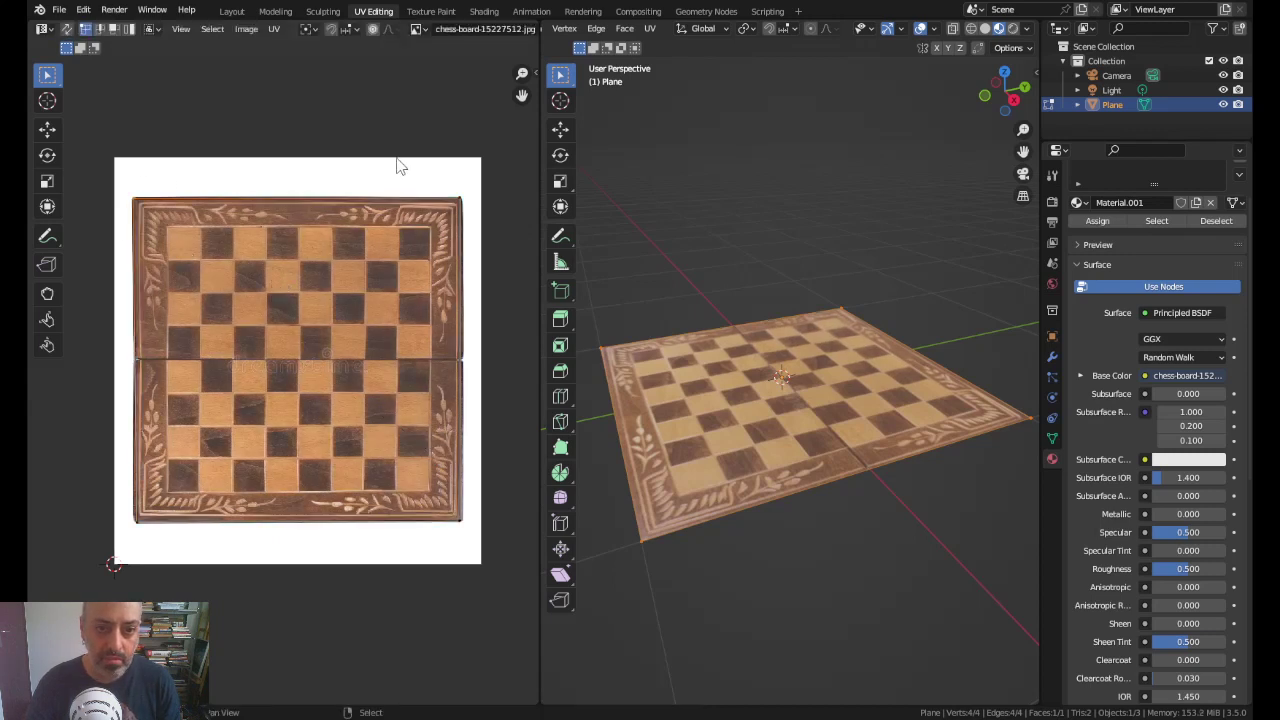
key(g)
key(Escape)
key(g)
key(Escape)
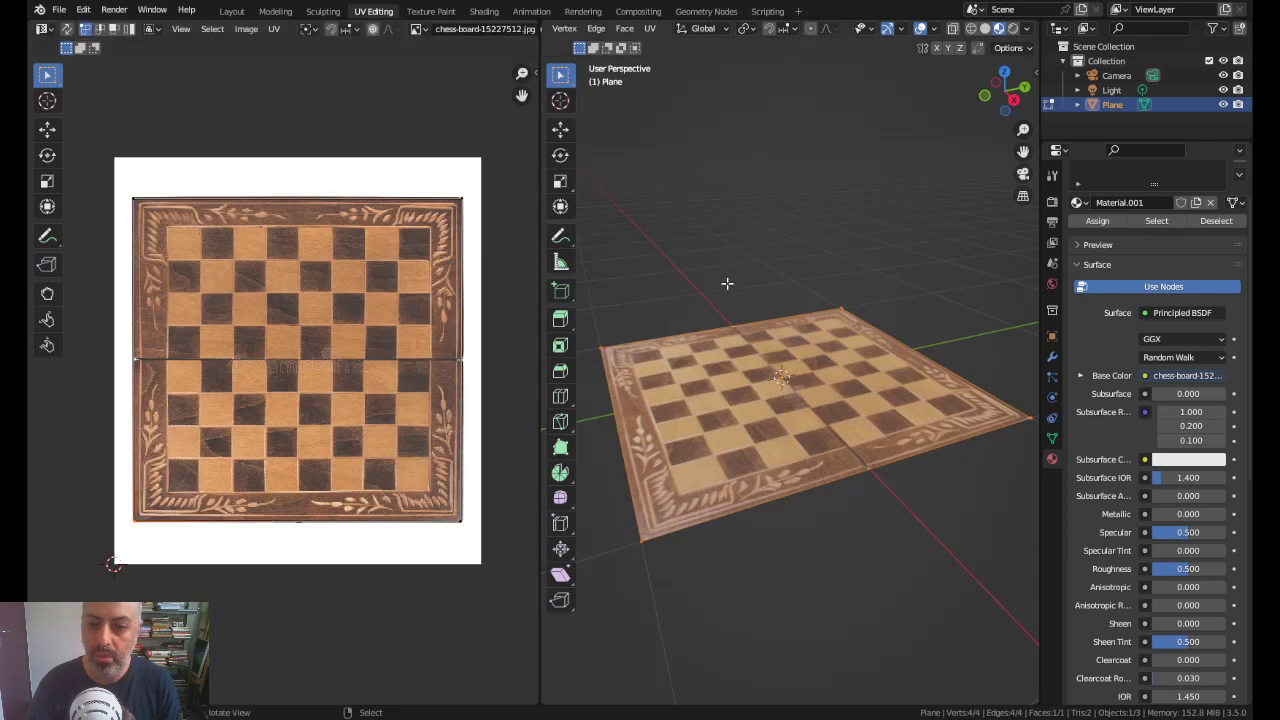
click(484, 11)
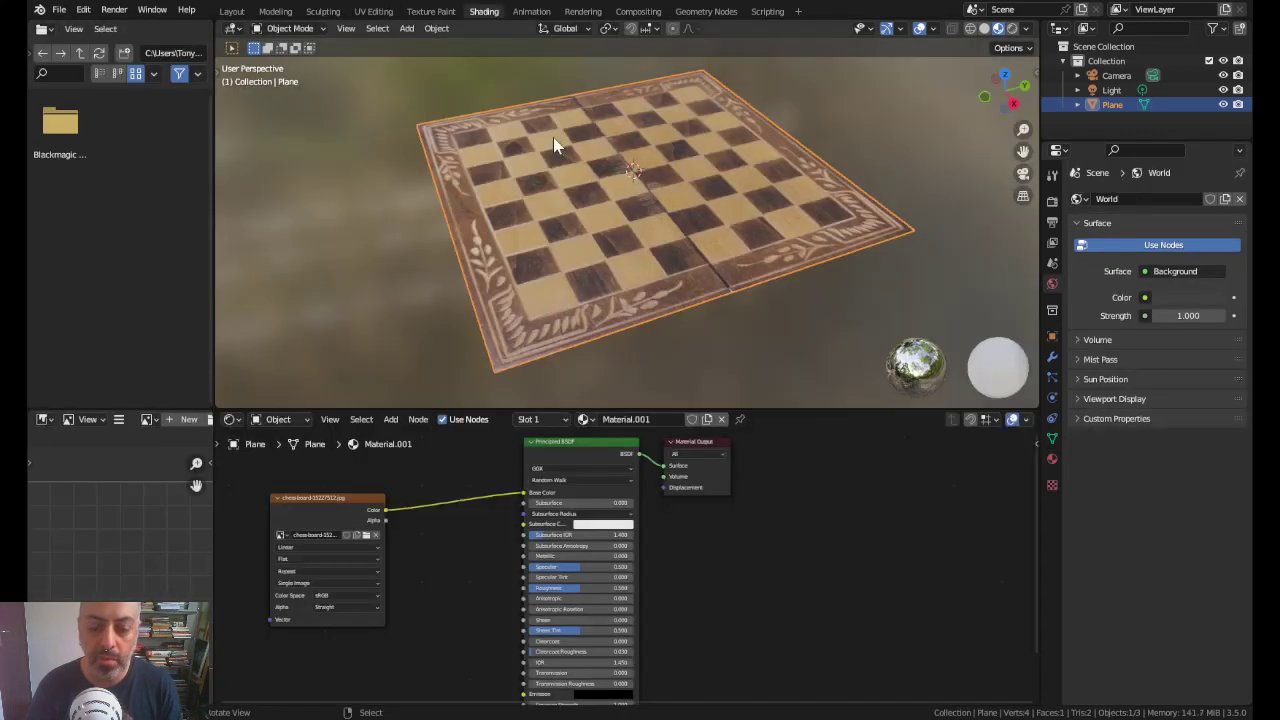
Step: Orbit the view and shift the chessboard Image Texture node to the left
middle_drag(680, 220, 588, 330)
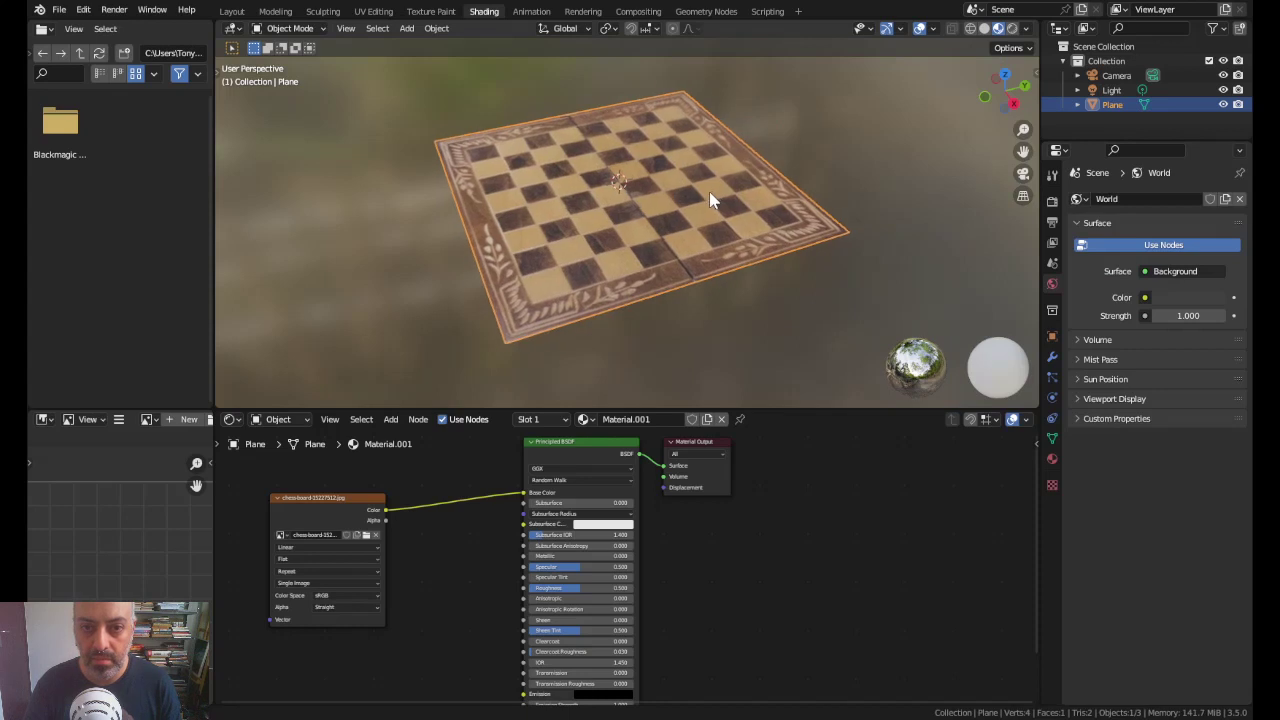
scroll(494, 550, down, 2)
shift+scroll(528, 560, left, 3)
drag(449, 500, 371, 493)
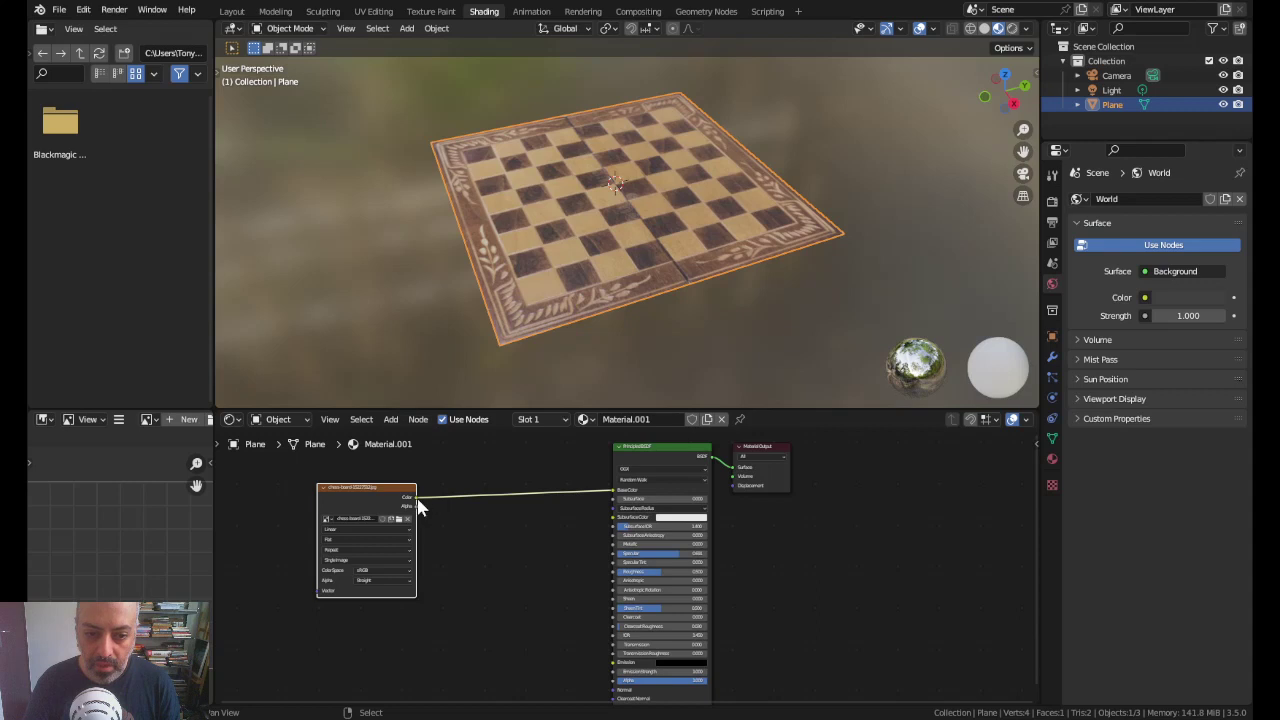
scroll(660, 565, up, 3)
Step: Add a Noise Texture node below the image node and link it into Specular
key(shift+a)
click(417, 541)
text(te)
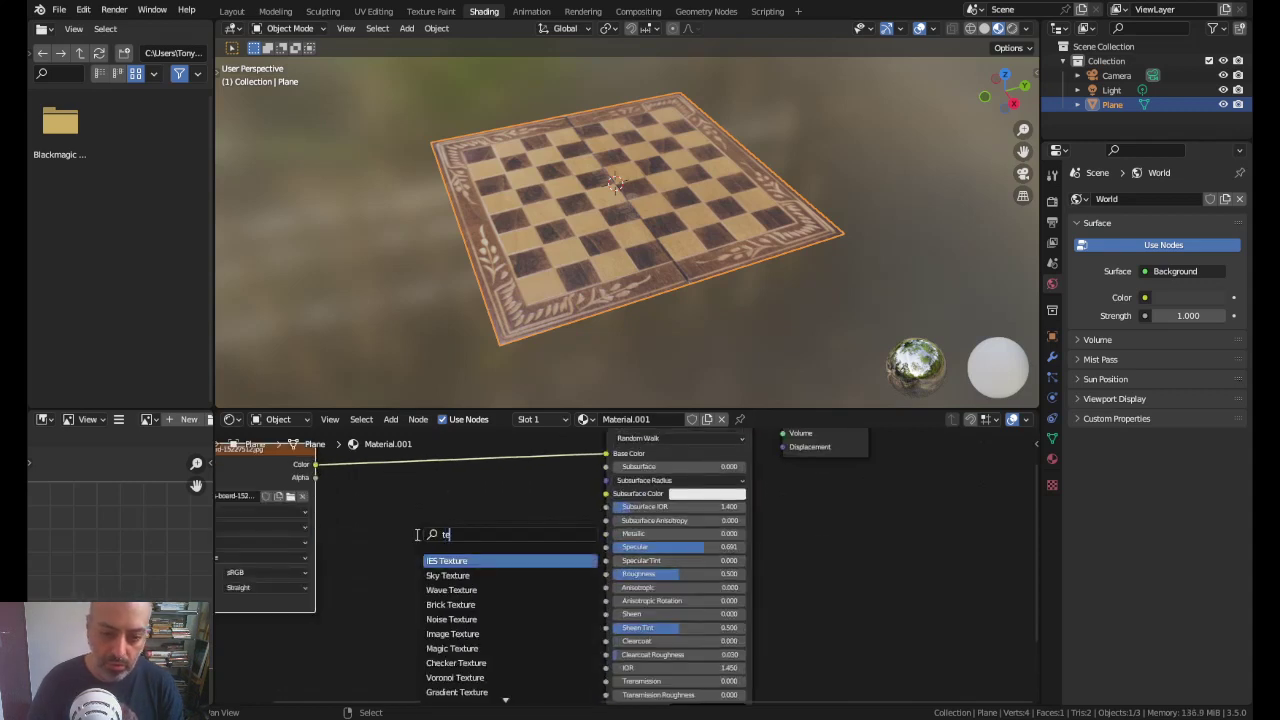
key(Down)
key(Down)
key(Down)
key(Down)
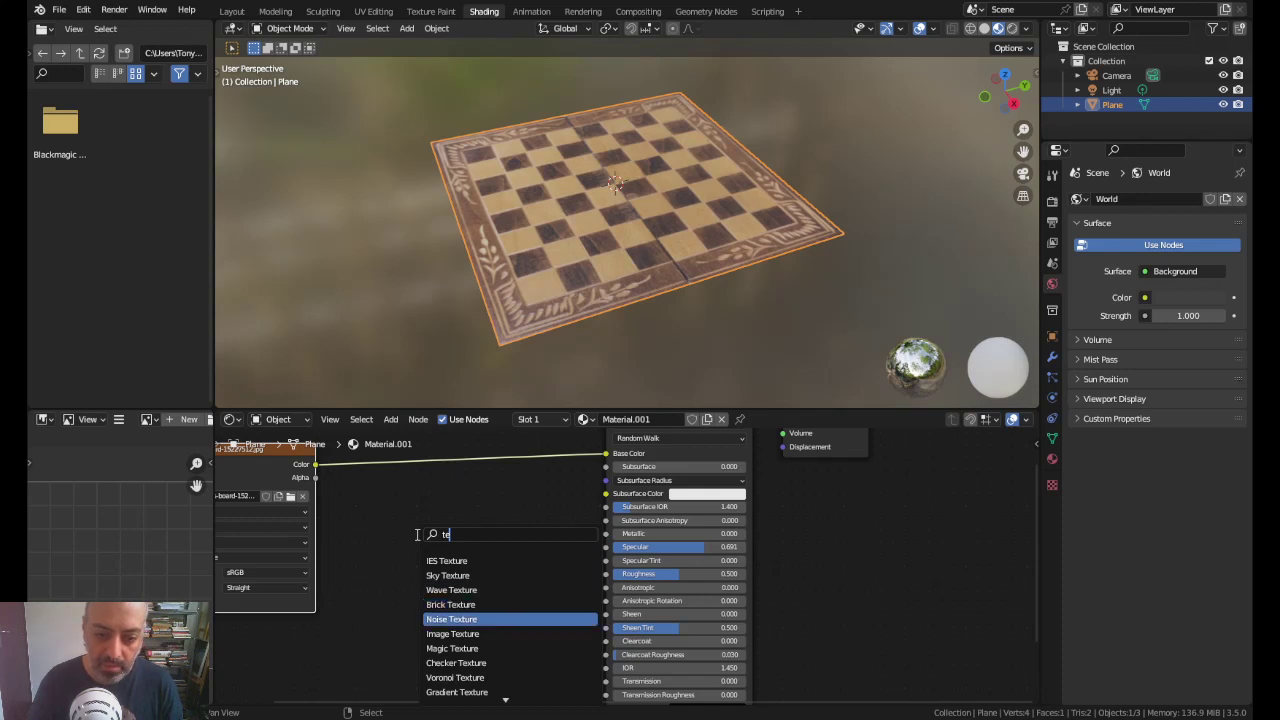
key(Return)
click(392, 537)
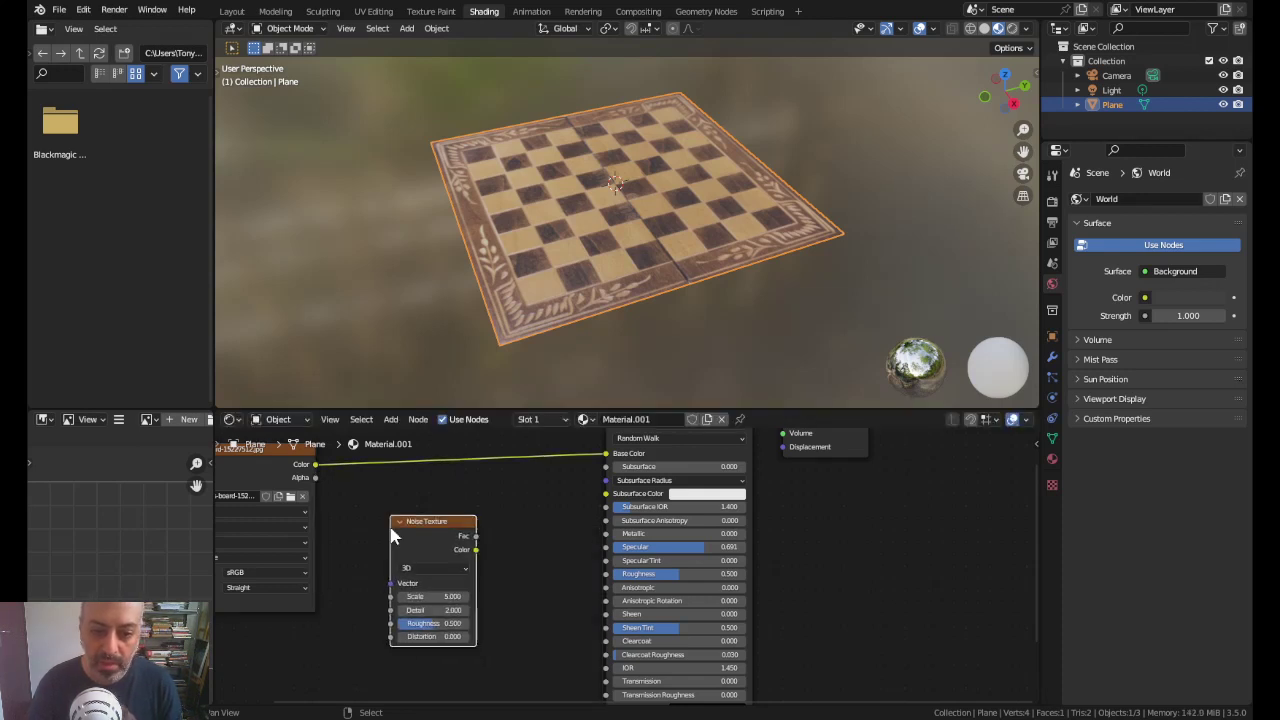
drag(475, 536, 605, 547)
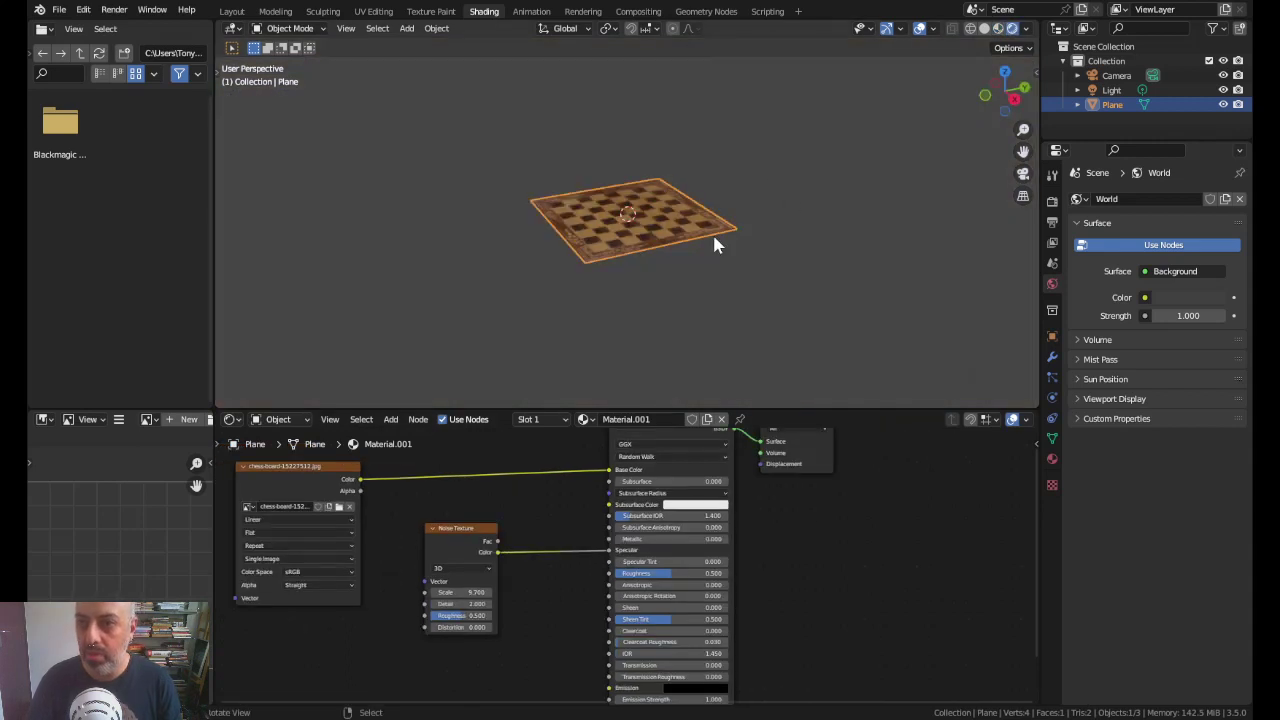
Step: Move the light beside the board's corner from top view
click(1111, 90)
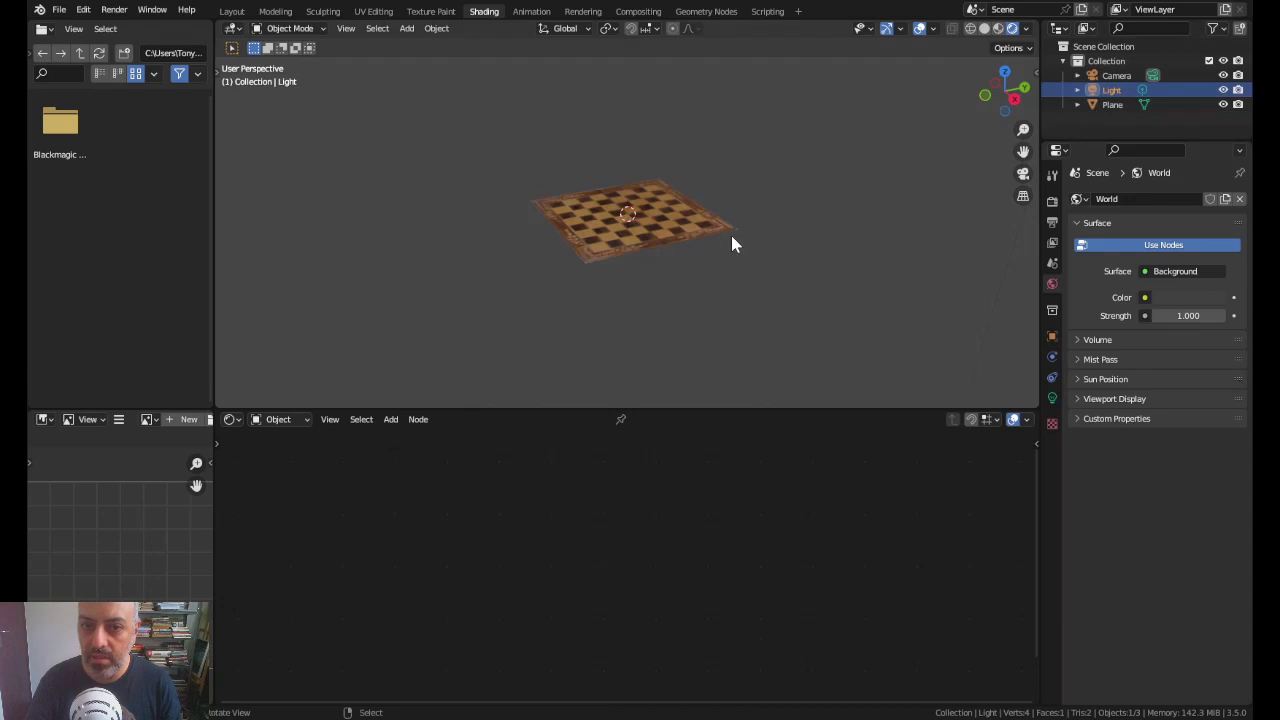
key(KP_7)
scroll(732, 244, down, 3)
scroll(738, 236, down, 2)
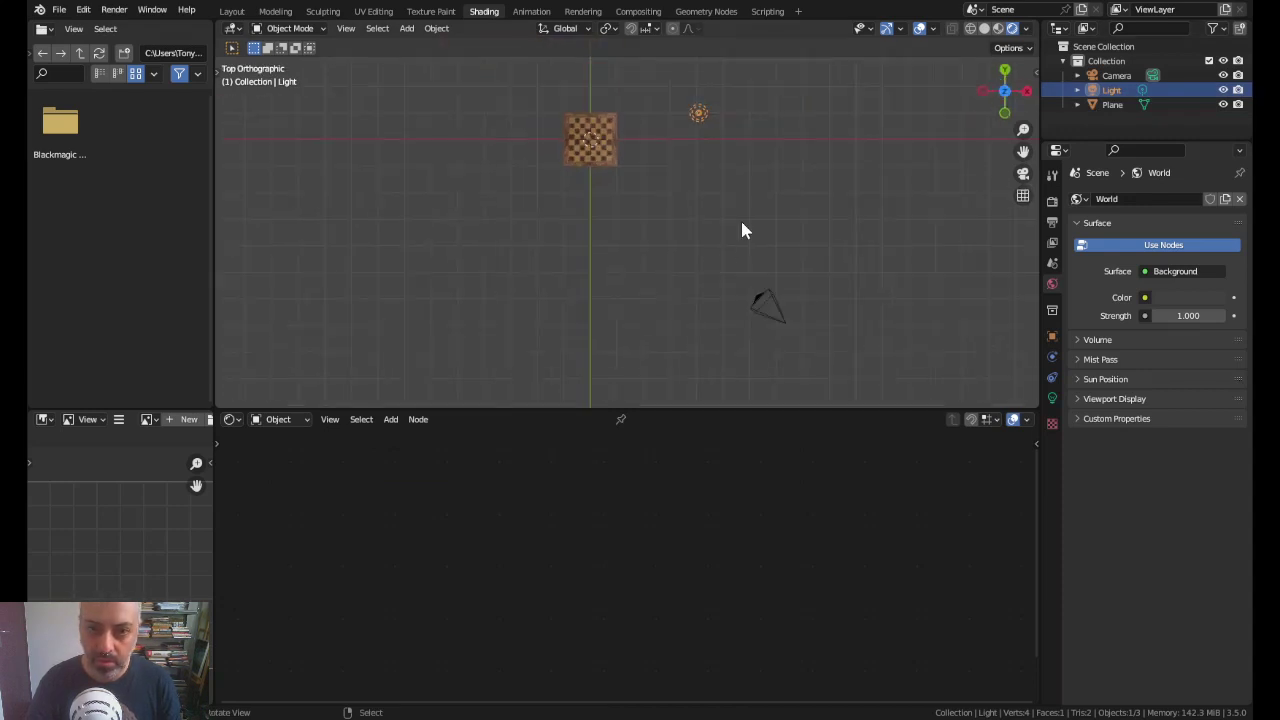
key(g)
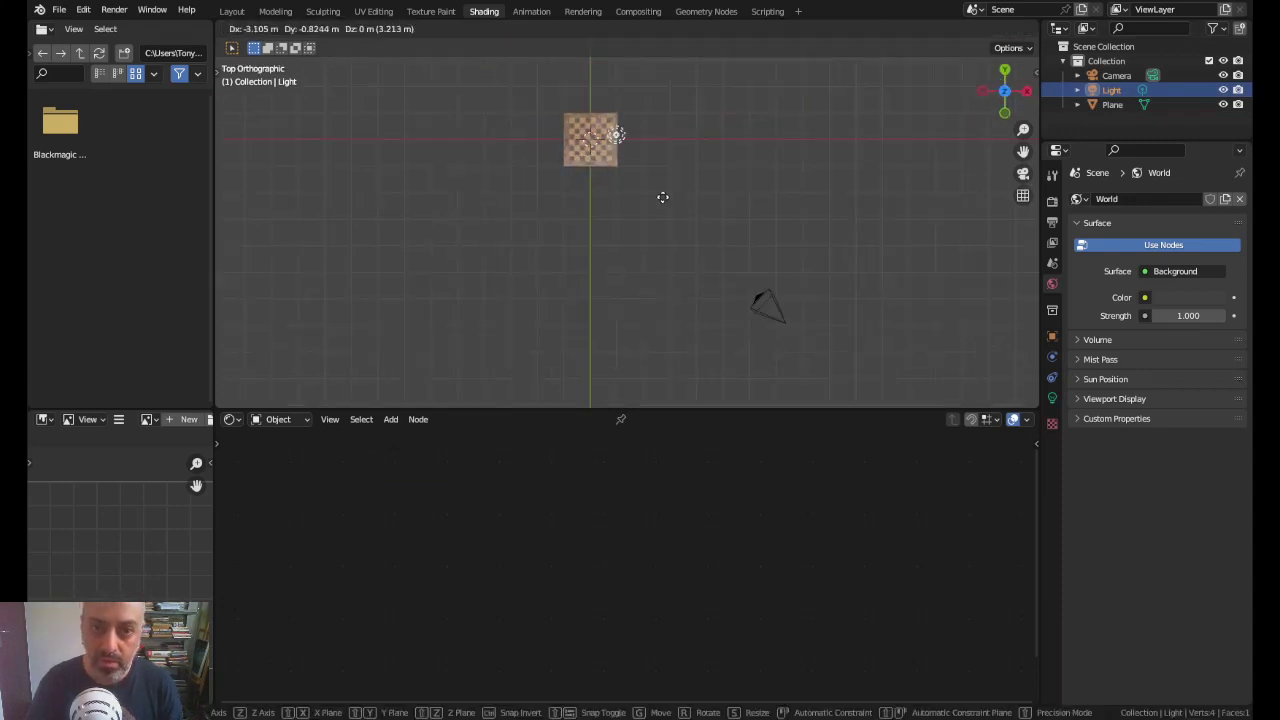
click(675, 238)
key(KP_0)
Step: Add a Suzanne monkey, scale it to 0.3, and place it on the top-left square
key(shift+a)
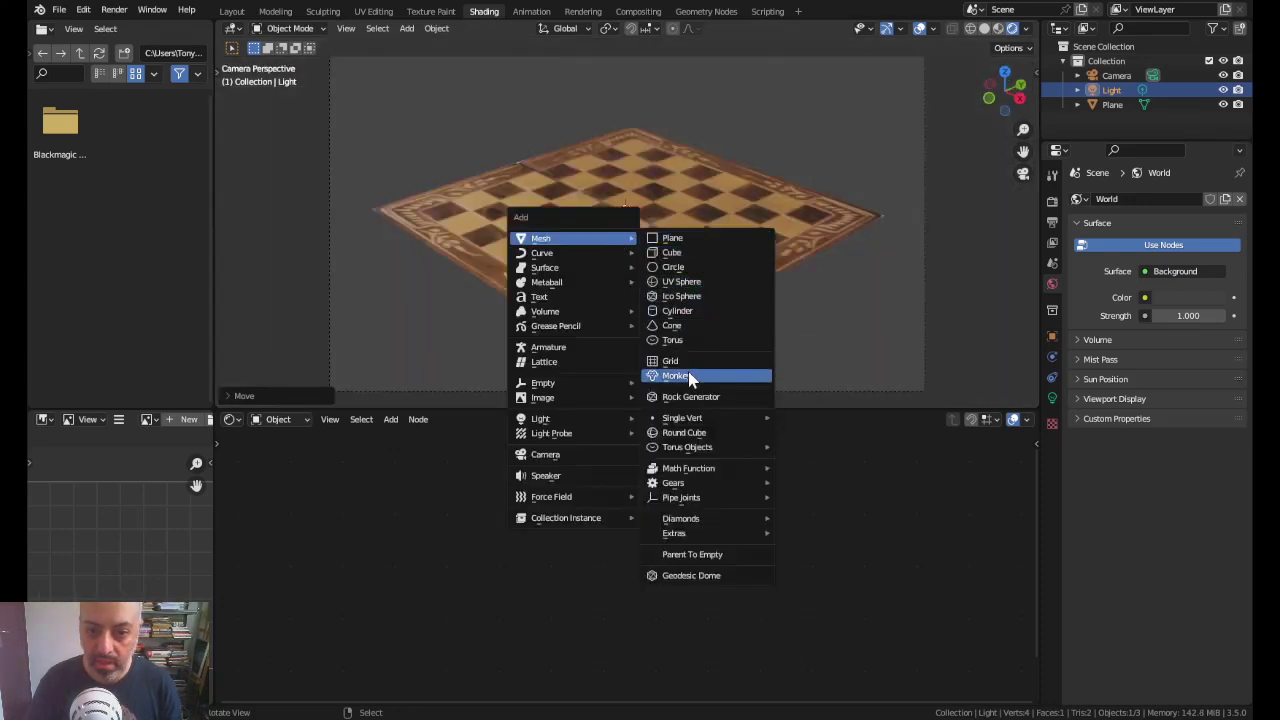
click(692, 375)
key(s)
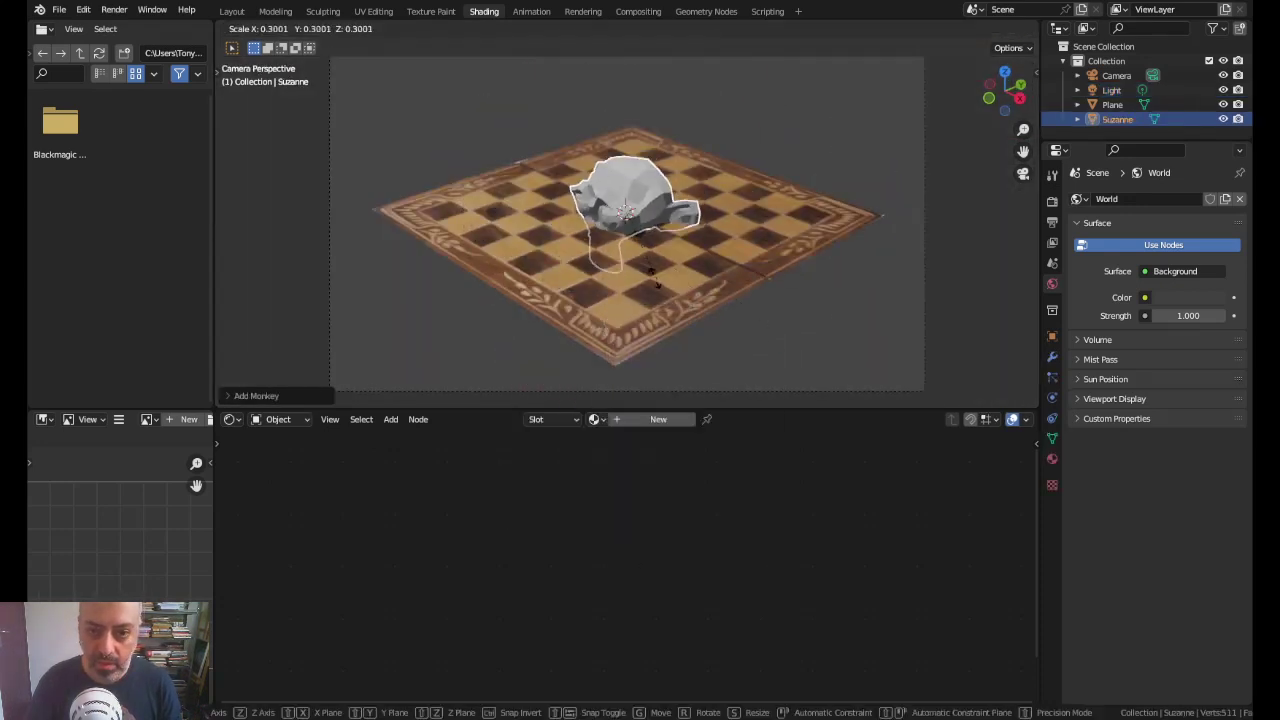
click(638, 268)
key(KP_1)
scroll(620, 257, up, 3)
scroll(570, 290, up, 6)
scroll(525, 325, up, 3)
key(g)
click(514, 277)
key(KP_7)
key(g)
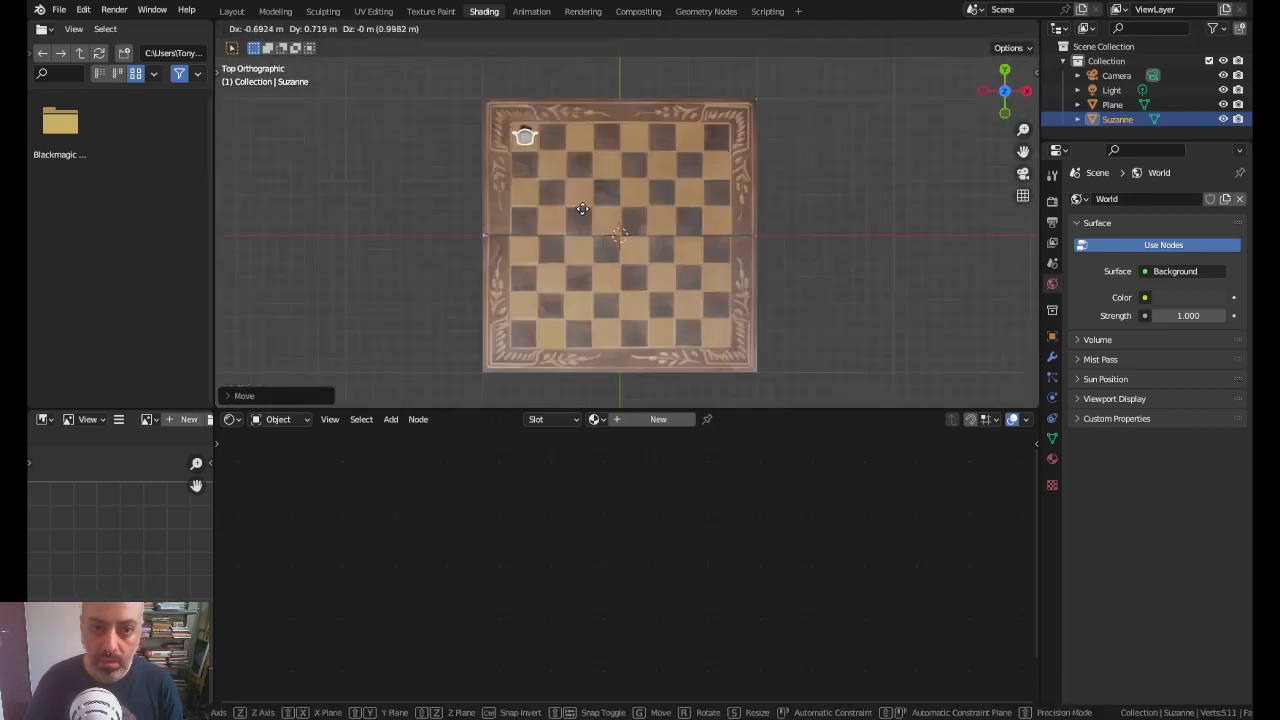
click(585, 215)
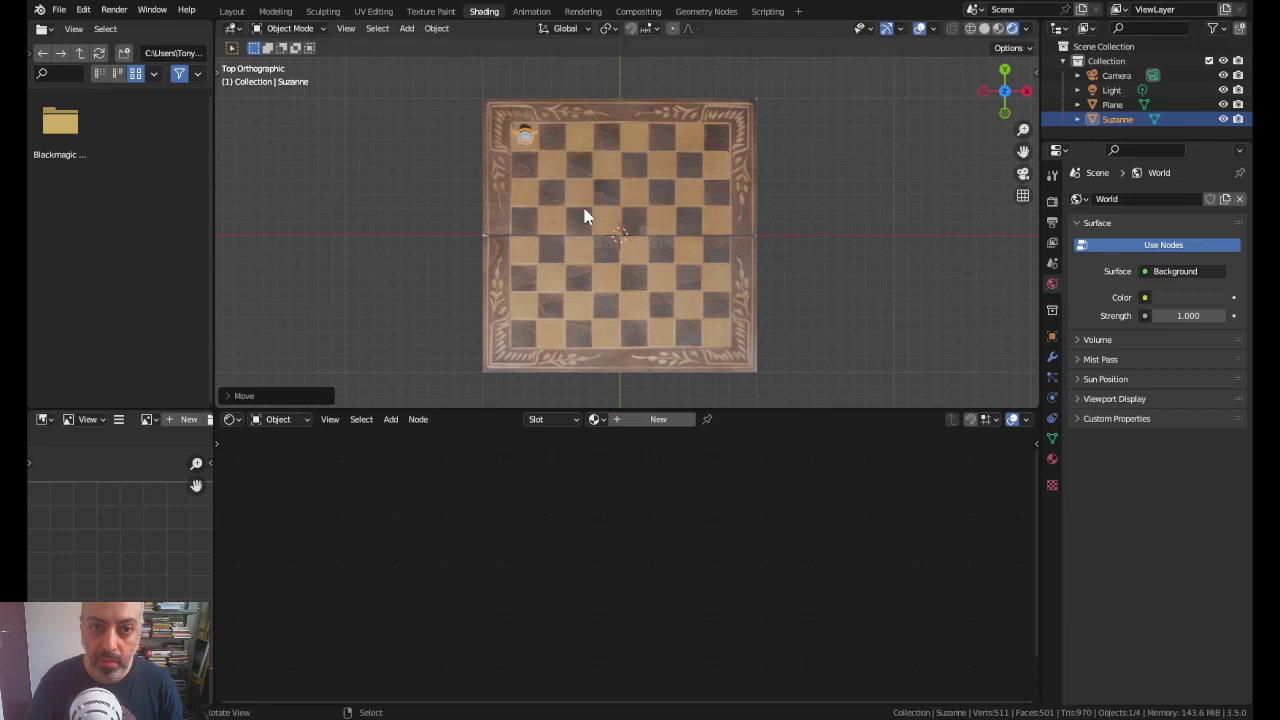
Step: Add an Array modifier to repeat the monkey across the board's rows
click(1052, 357)
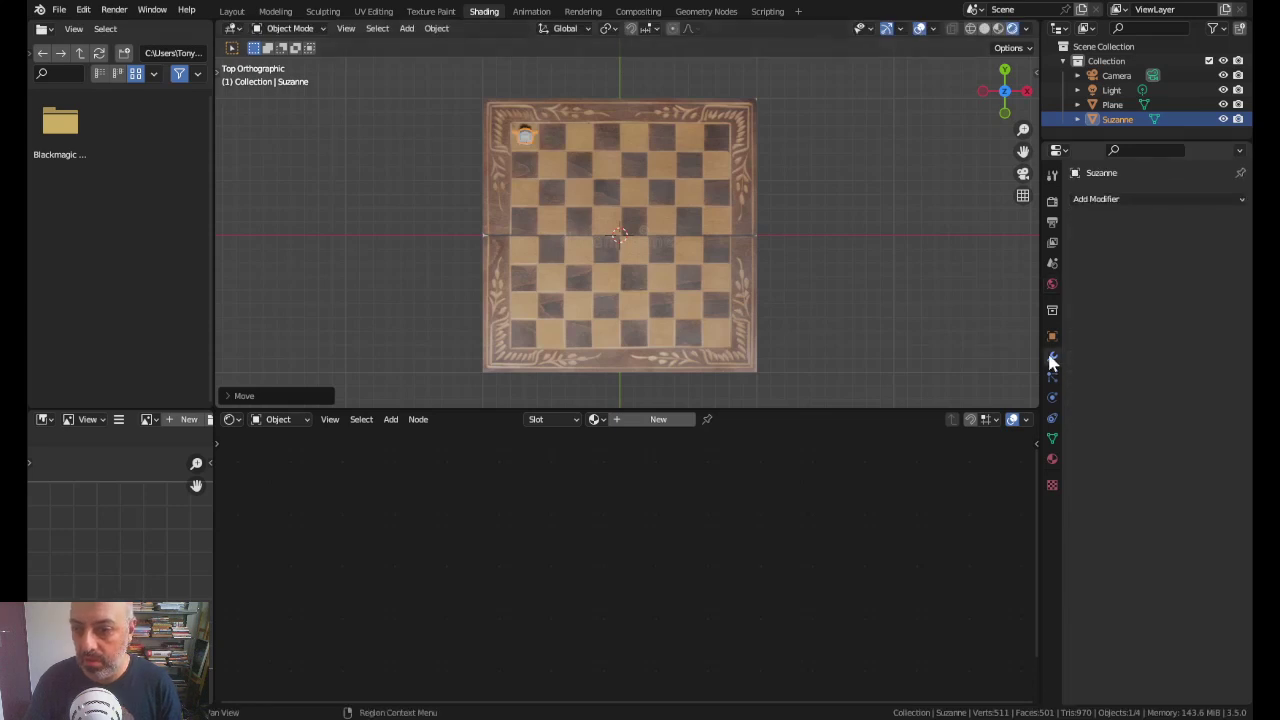
click(1116, 199)
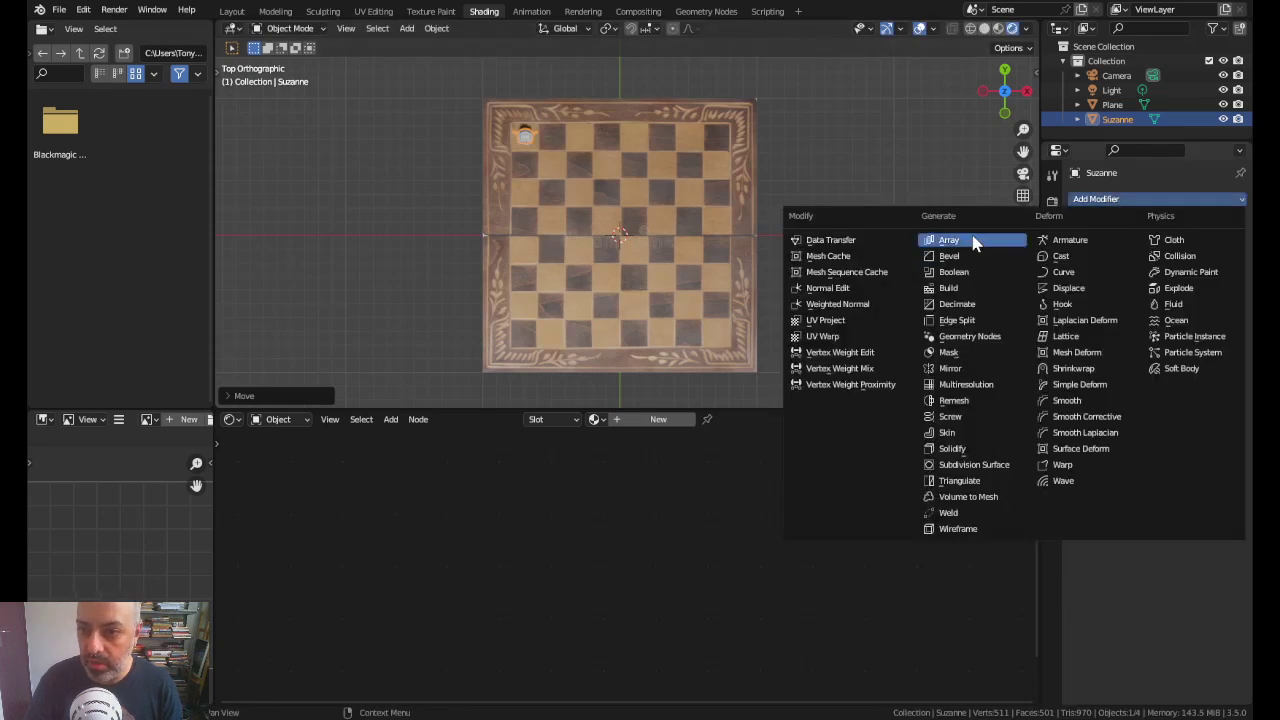
click(971, 240)
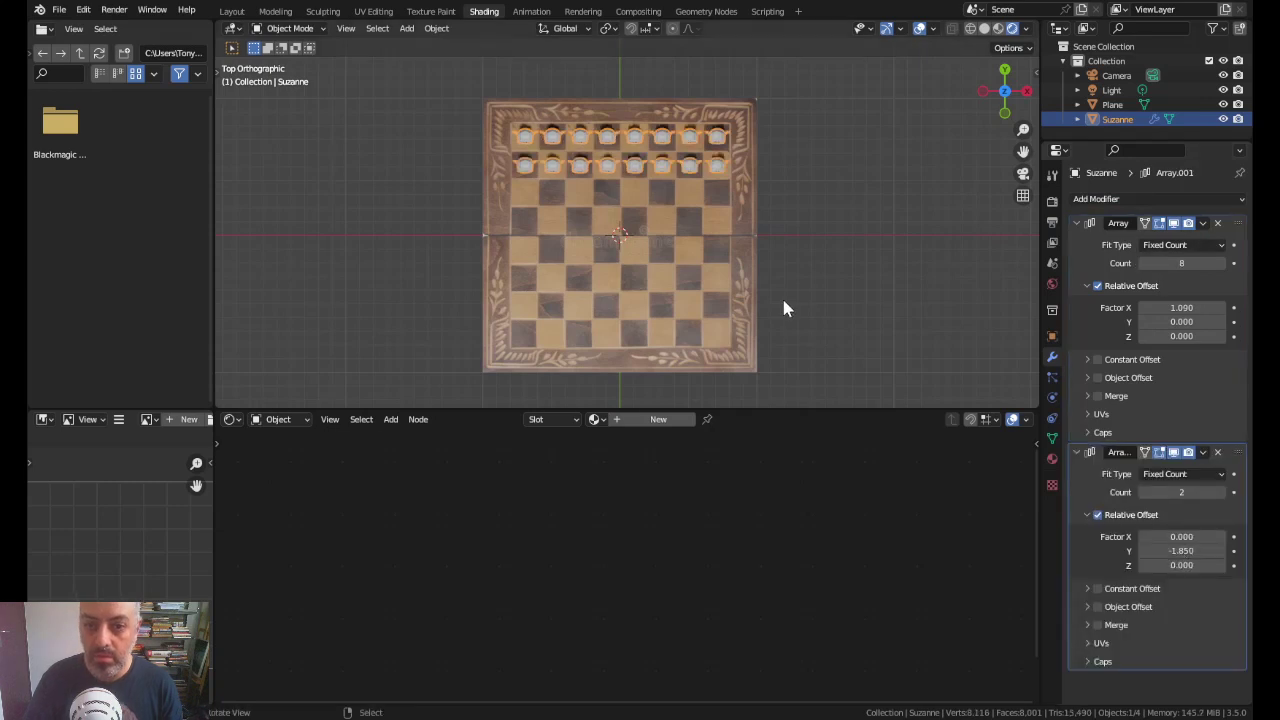
key(KP_0)
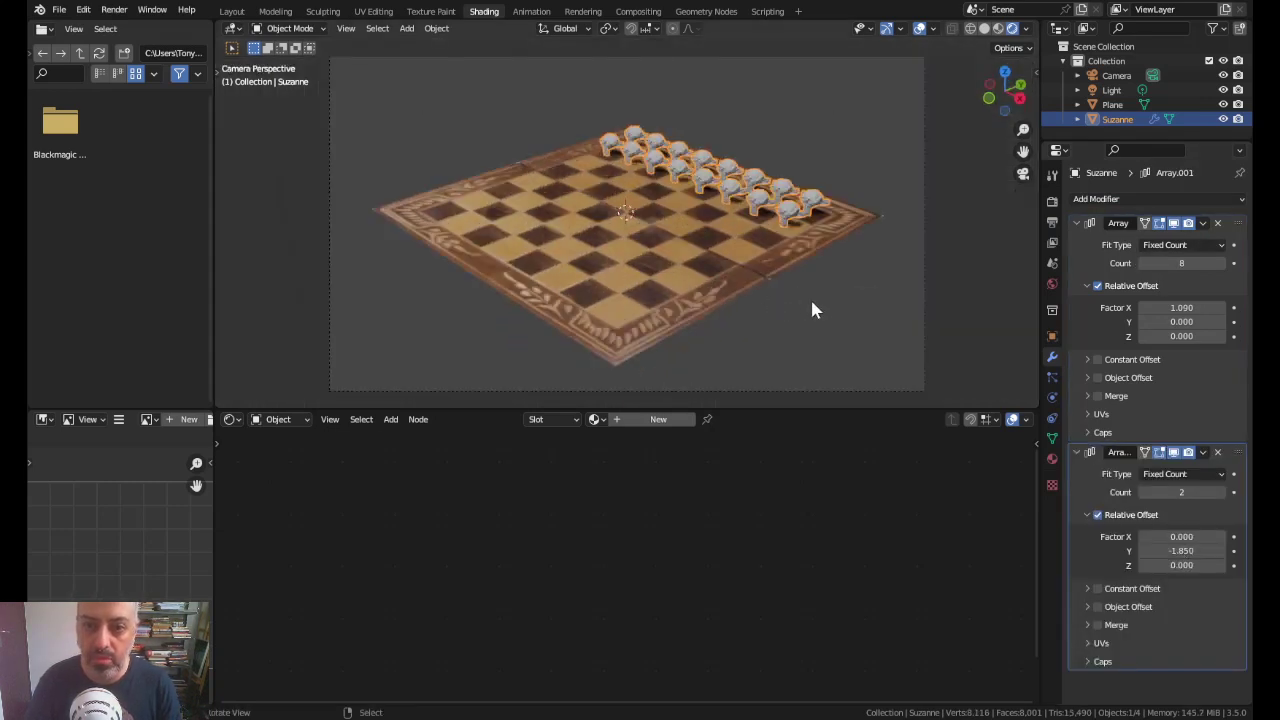
Step: Delete the Noise Texture node and connect the chessboard image's Color to Specular instead
click(1052, 458)
click(636, 269)
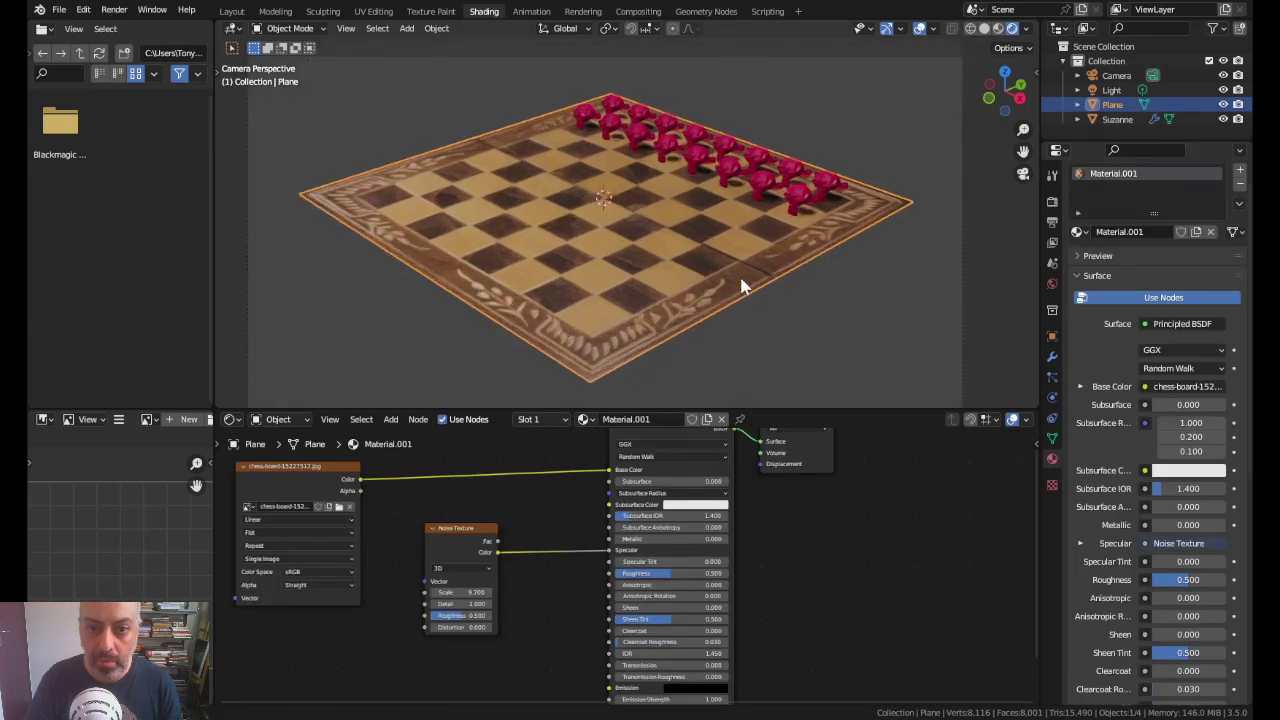
shift+middle_drag(737, 286, 757, 277)
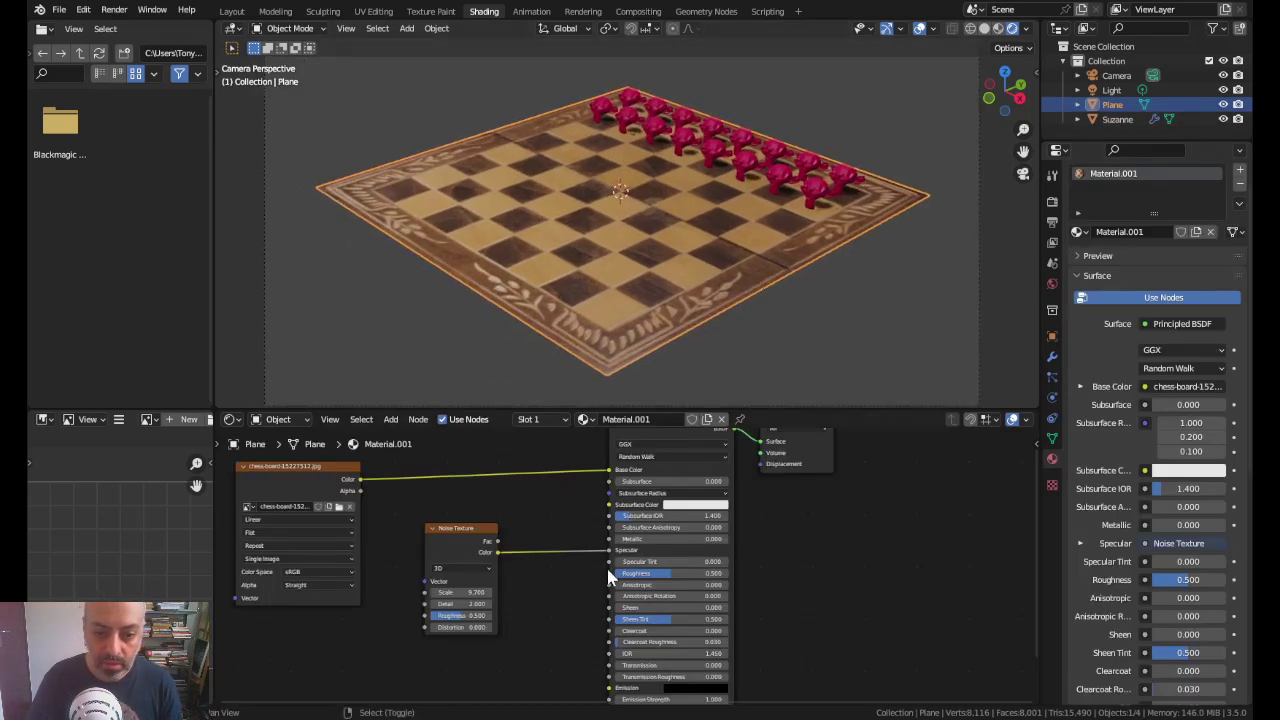
middle_drag(585, 558, 621, 566)
ctrl+right_drag(621, 566, 573, 566)
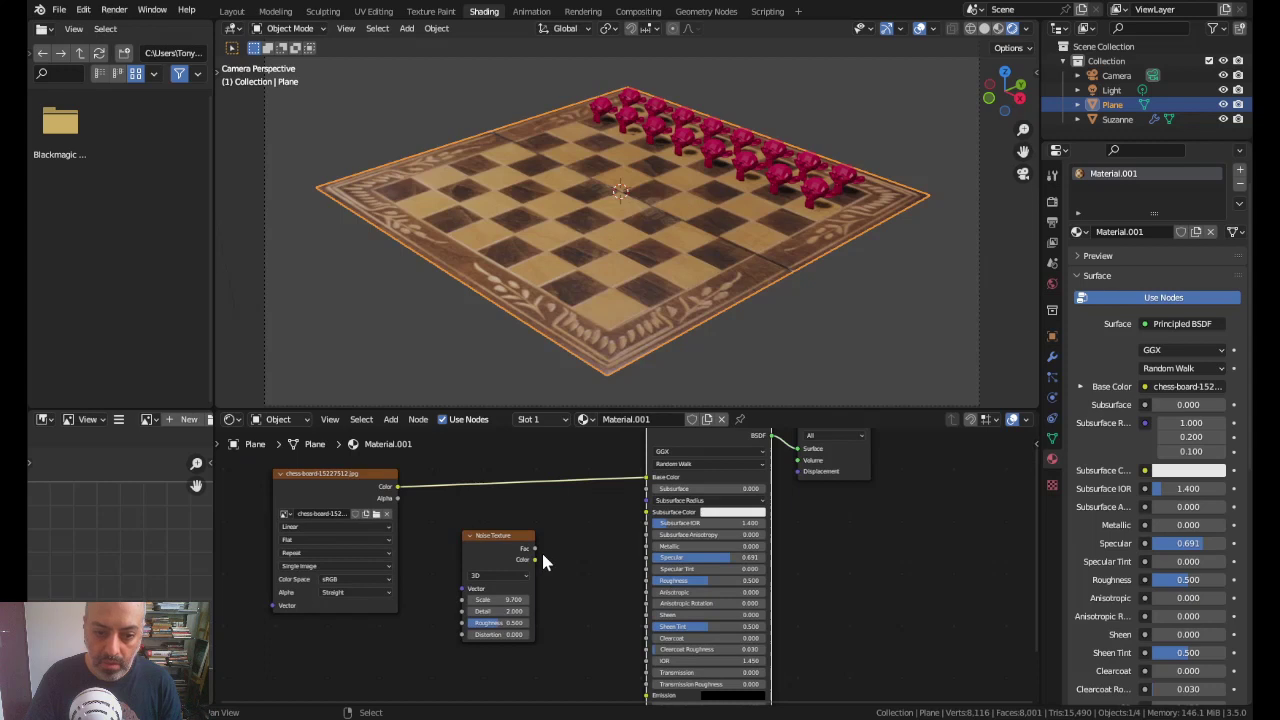
shift+scroll(566, 572, down, 1)
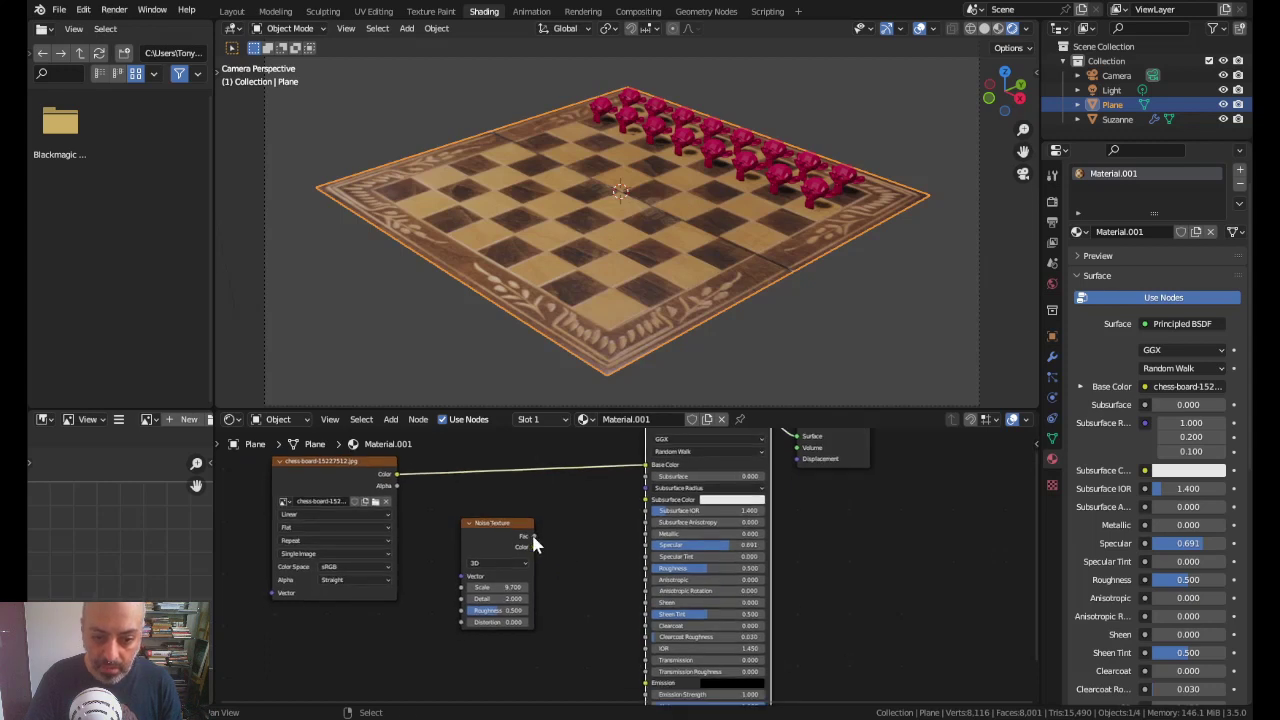
click(532, 535)
key(x)
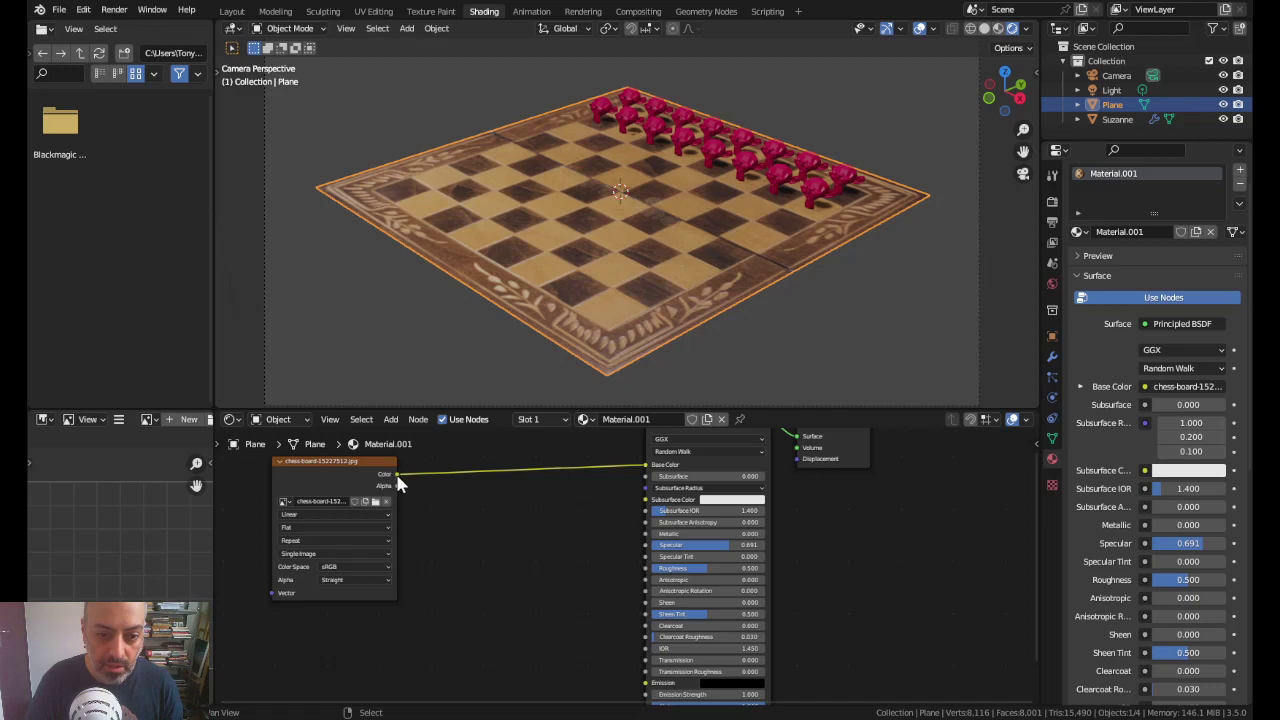
drag(397, 474, 645, 546)
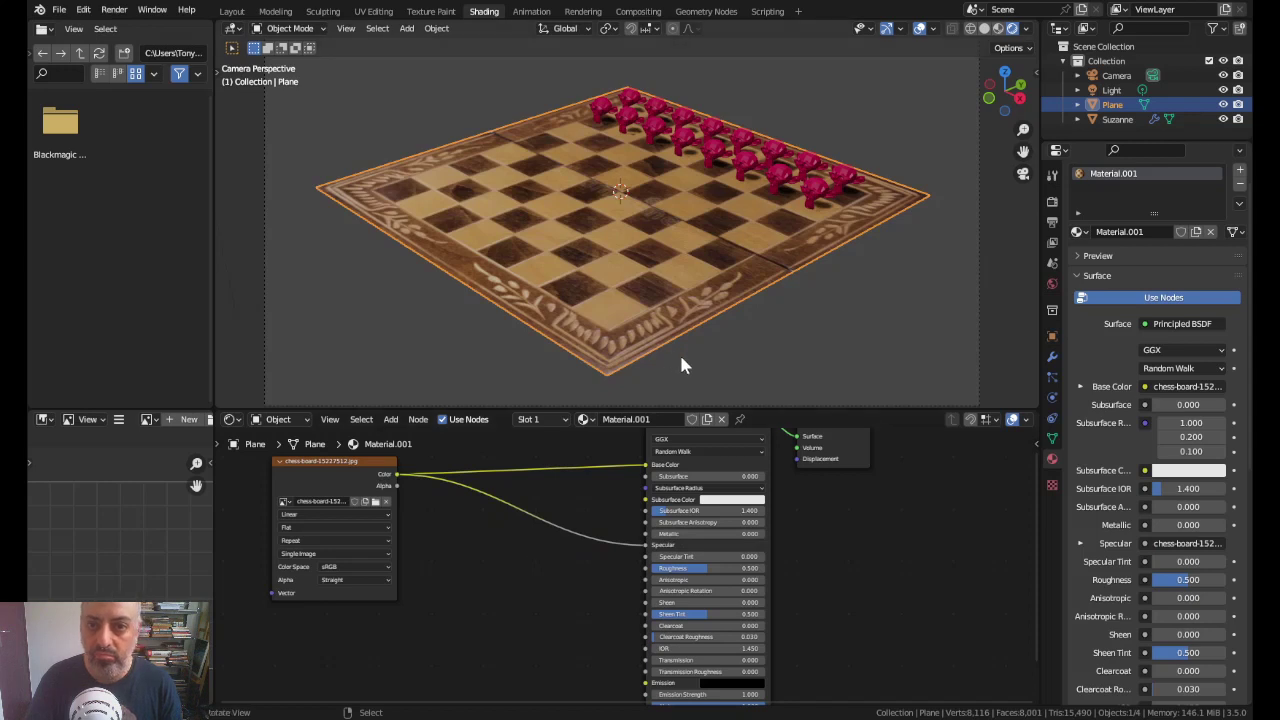
key(KP_0)
Step: Move the light higher above the board, then lower and left, checking in front view
middle_drag(677, 340, 648, 268)
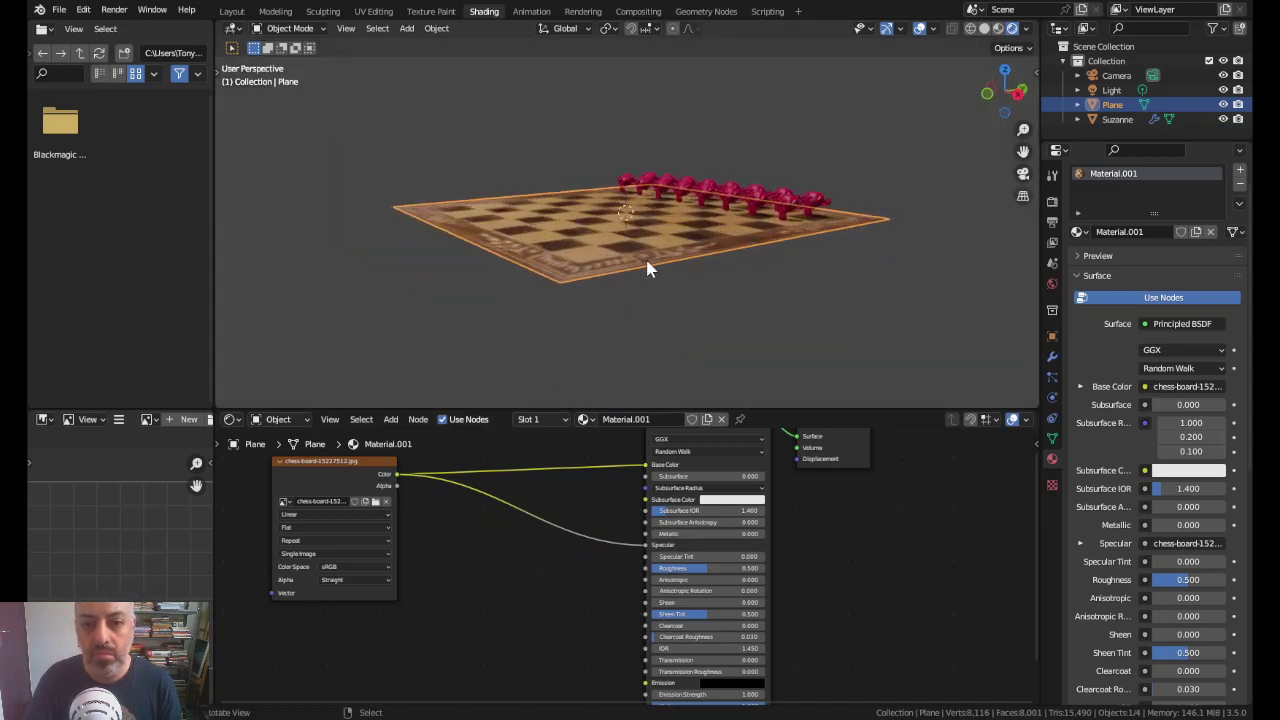
scroll(640, 262, down, 3)
scroll(630, 262, down, 2)
scroll(595, 255, down, 3)
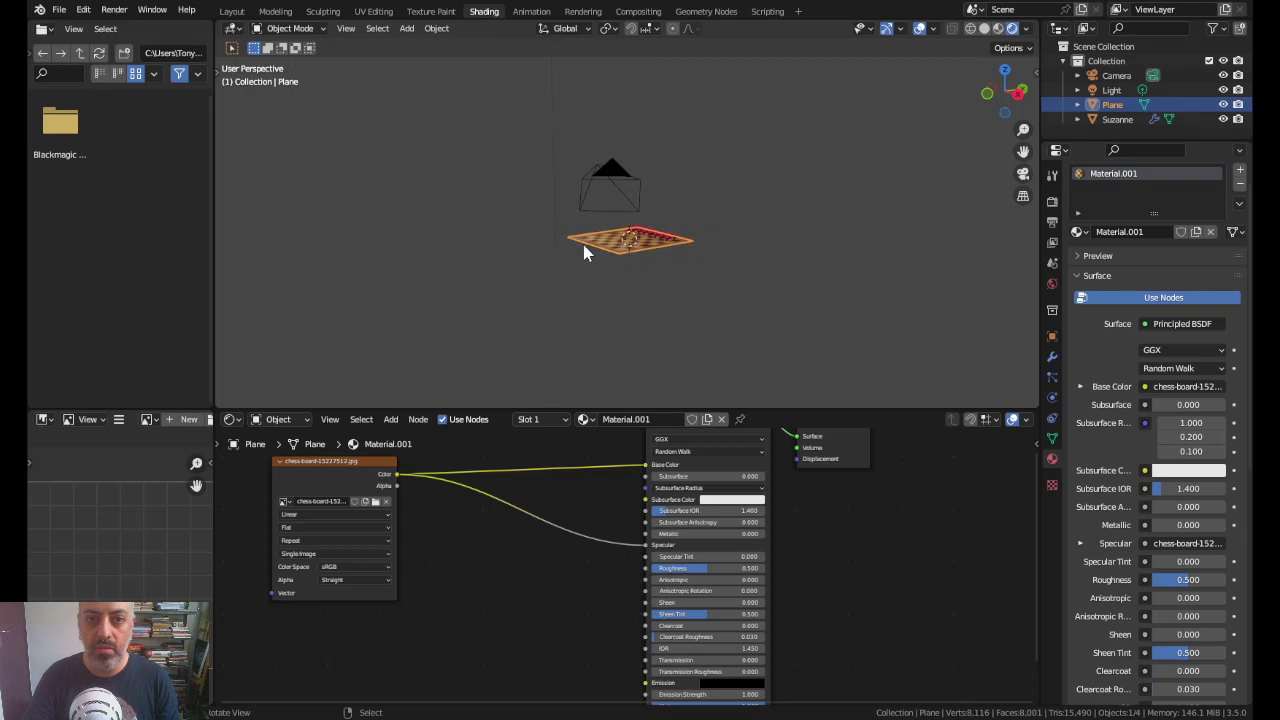
click(541, 117)
key(KP_0)
key(g)
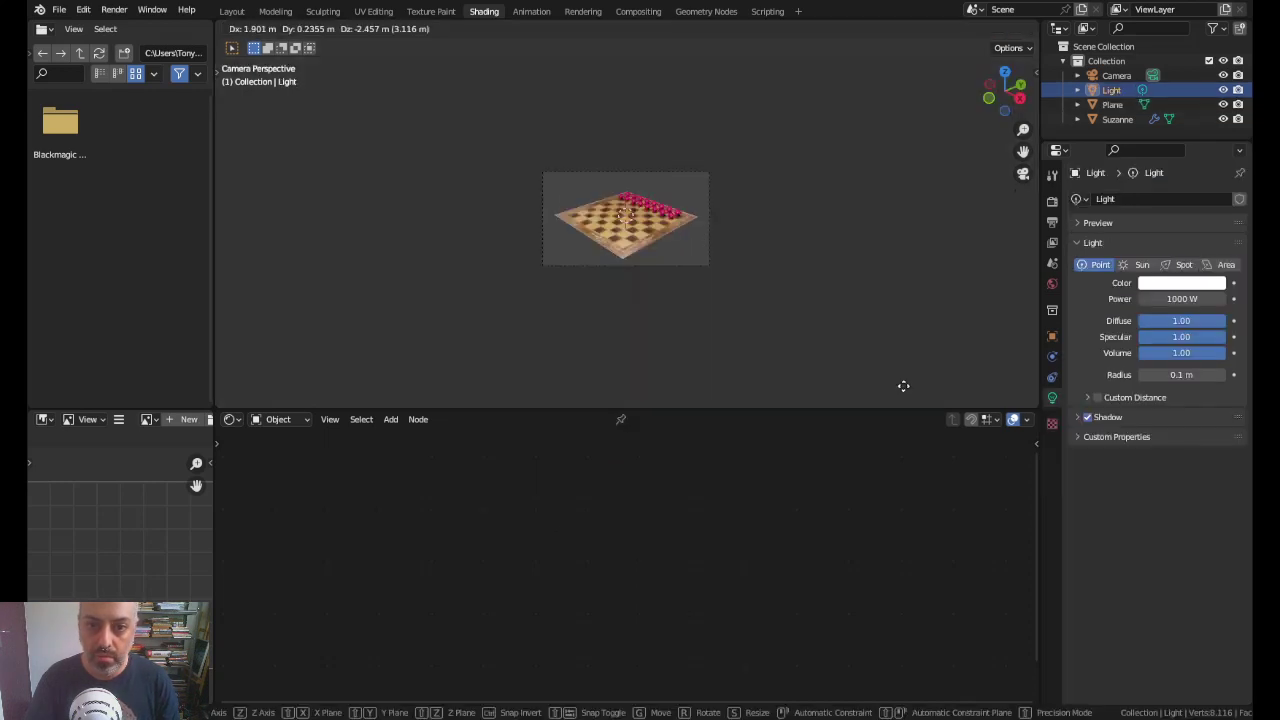
click(877, 70)
key(KP_1)
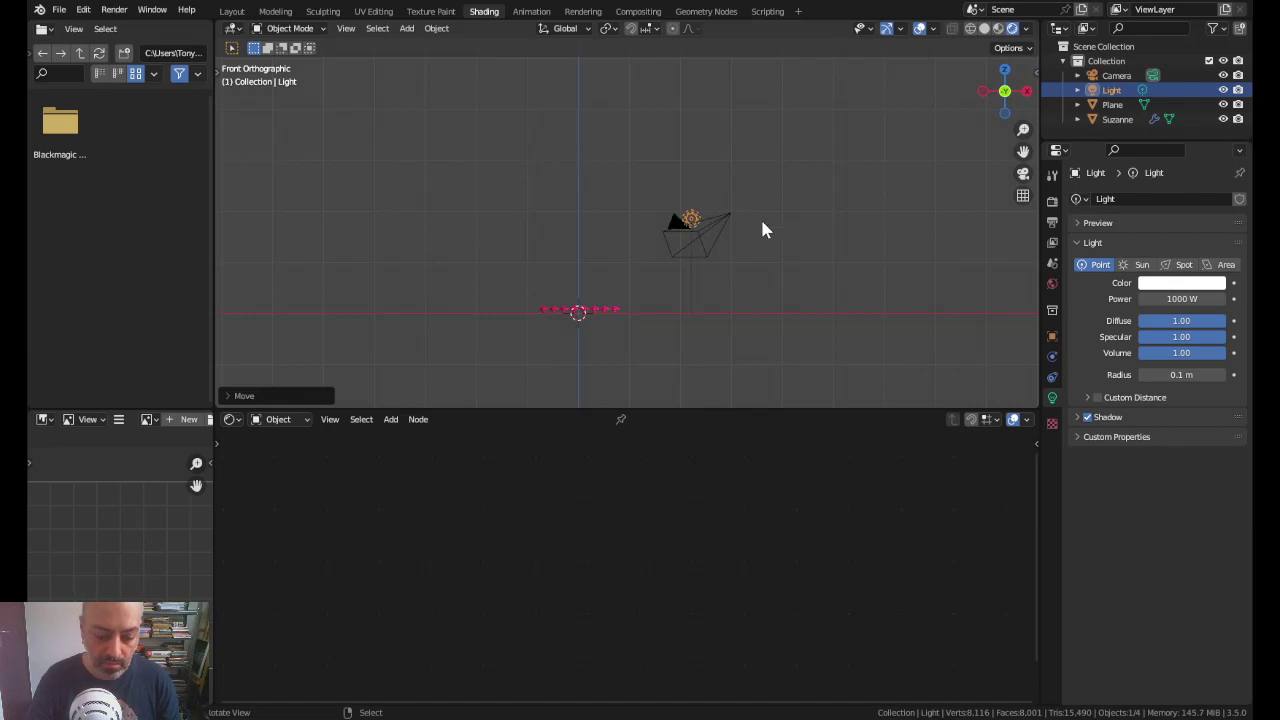
key(g)
click(673, 258)
key(KP_0)
Step: Reposition the light again from camera view to adjust the board's lighting, then select the plane
scroll(671, 246, up, 2)
scroll(664, 235, up, 3)
scroll(659, 263, up, 1)
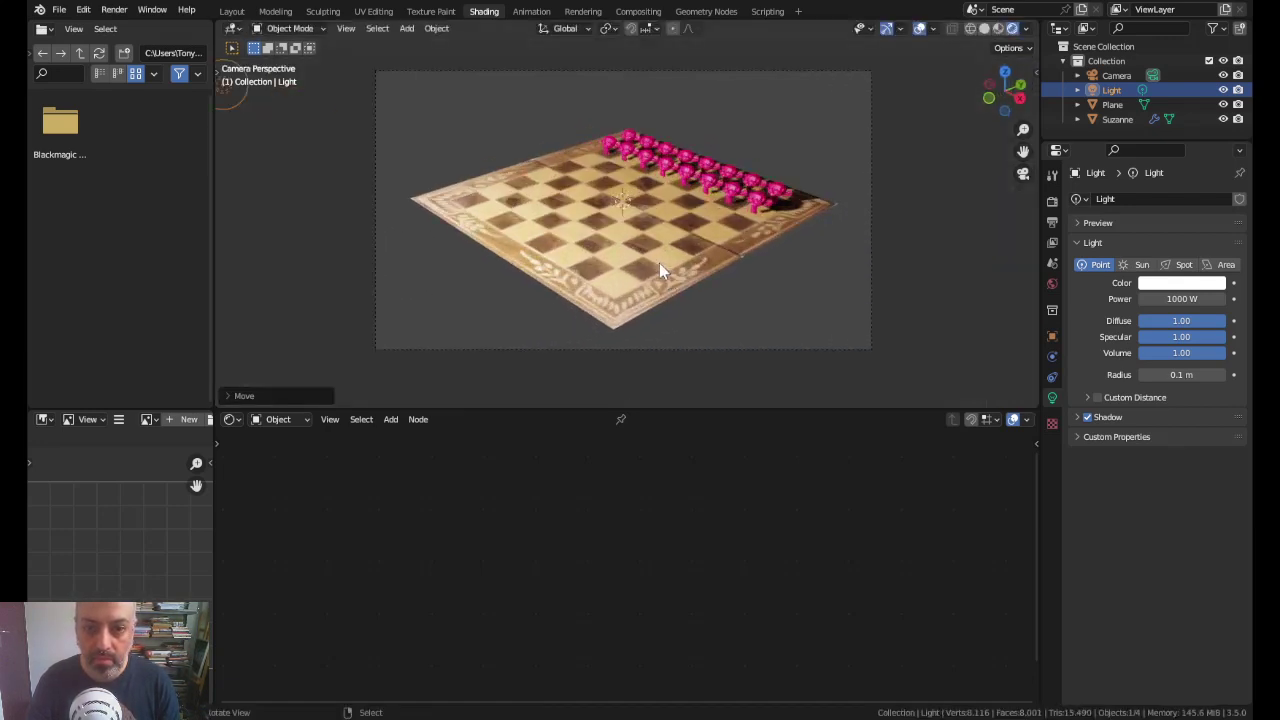
key(g)
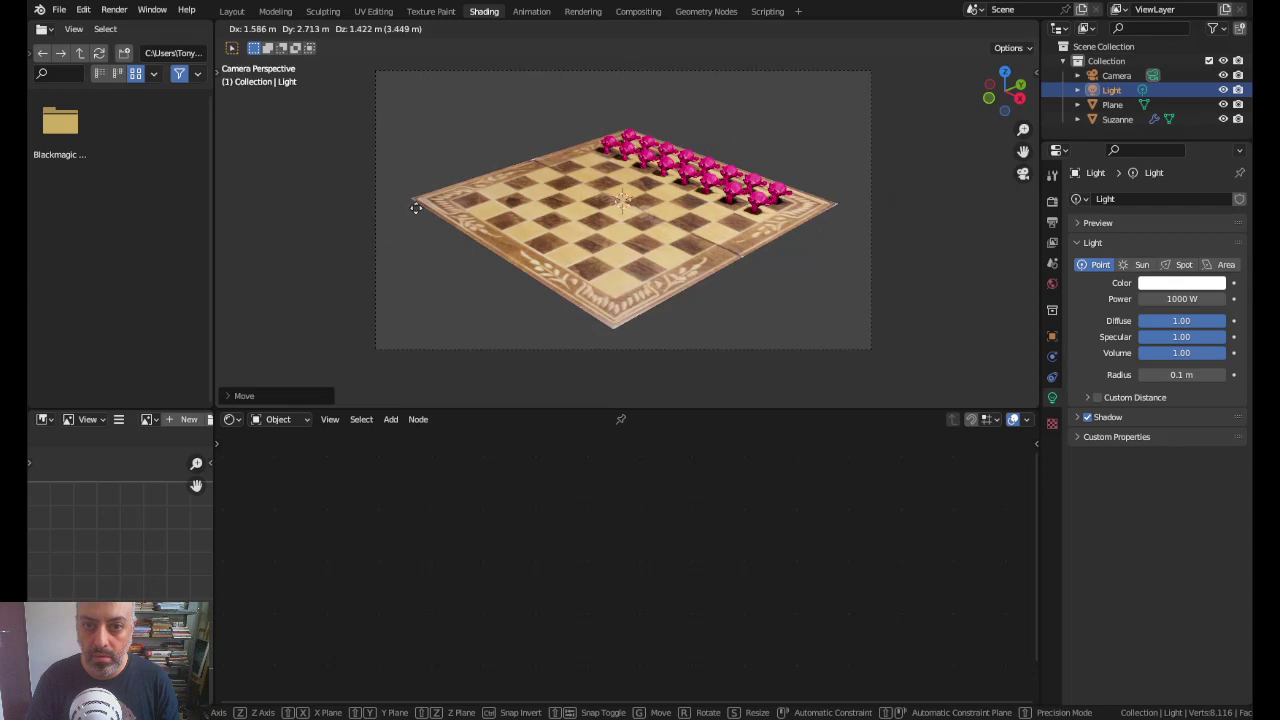
click(457, 363)
scroll(605, 270, up, 1)
click(605, 268)
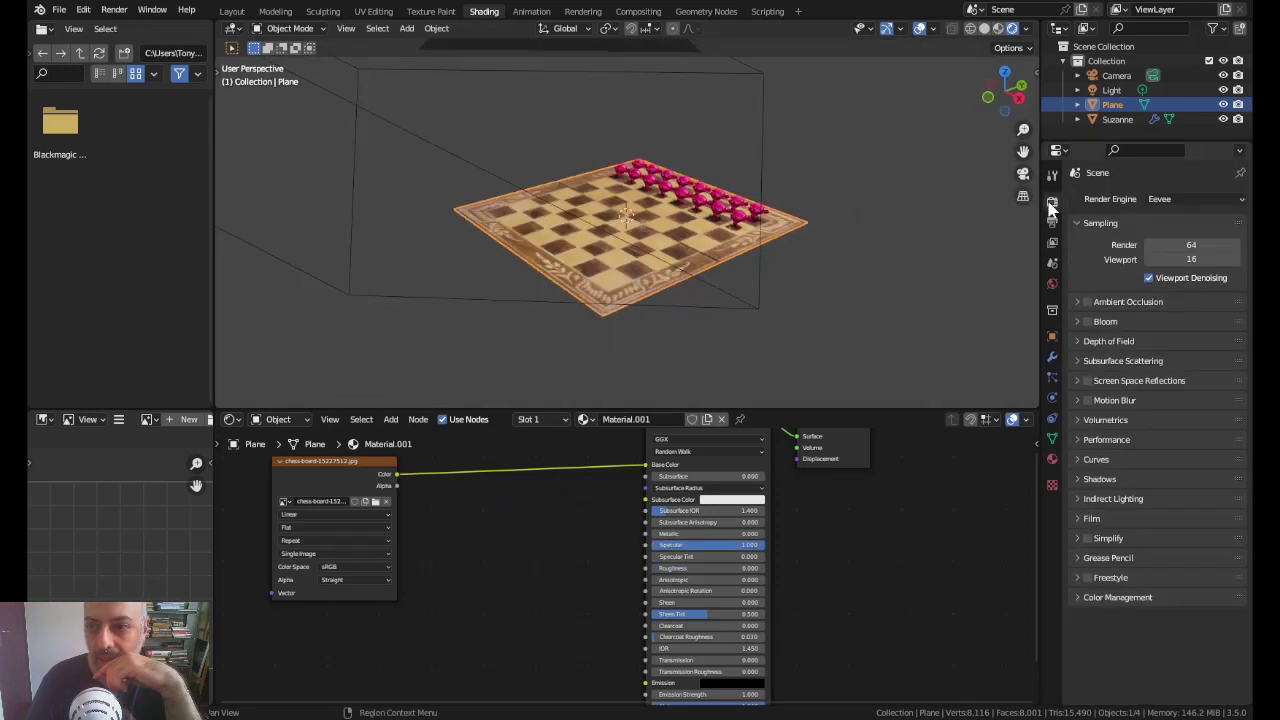
Step: Switch the render engine to Cycles and connect the chessboard image Color to Specular and Roughness
click(1159, 199)
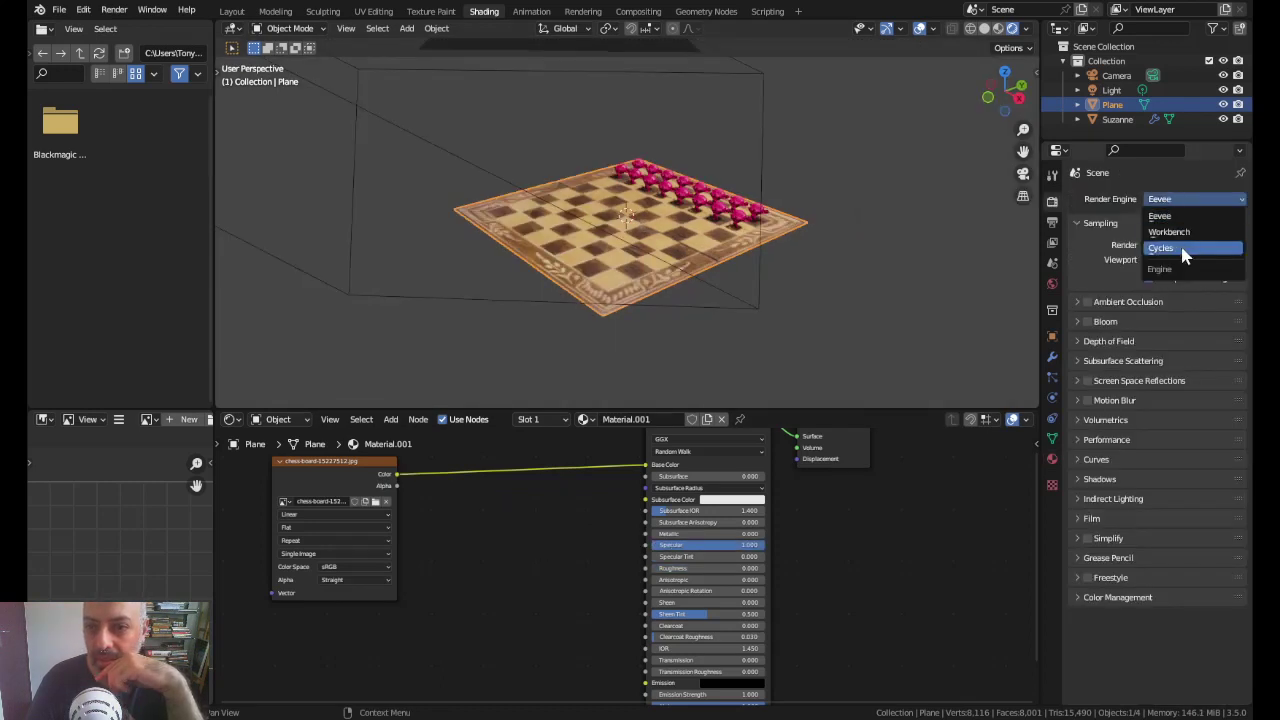
click(1183, 252)
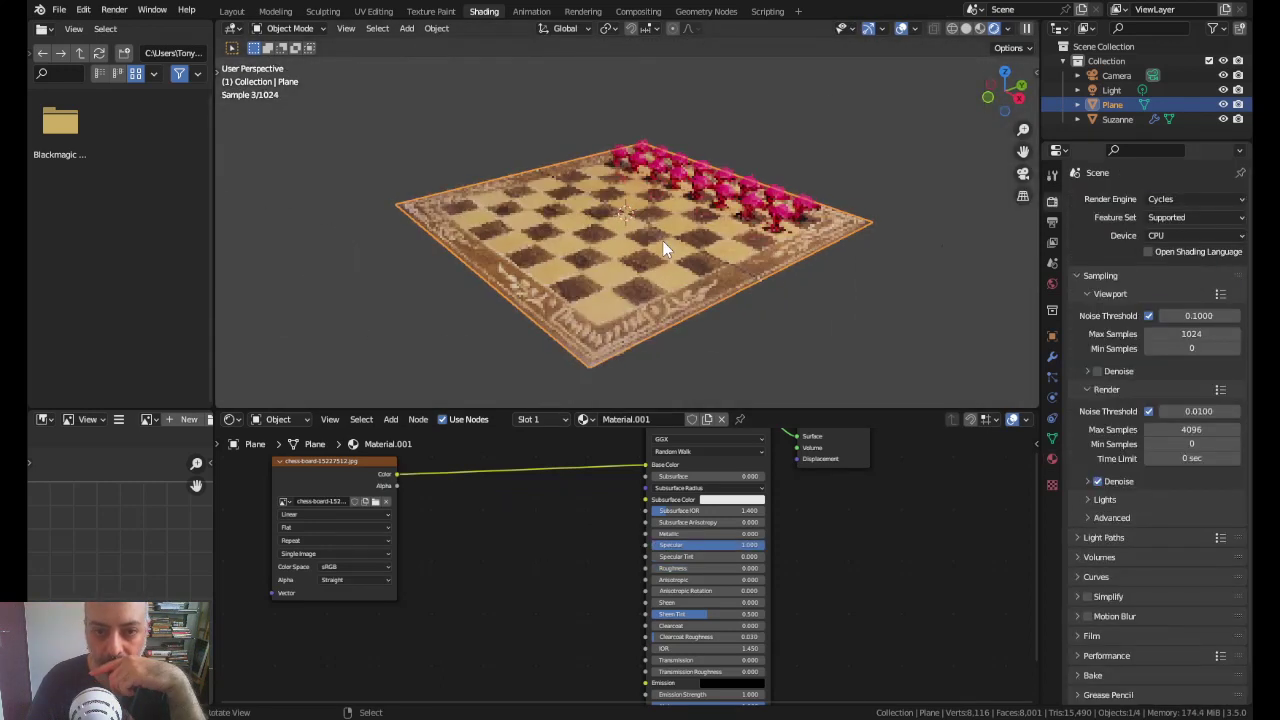
scroll(662, 240, up, 1)
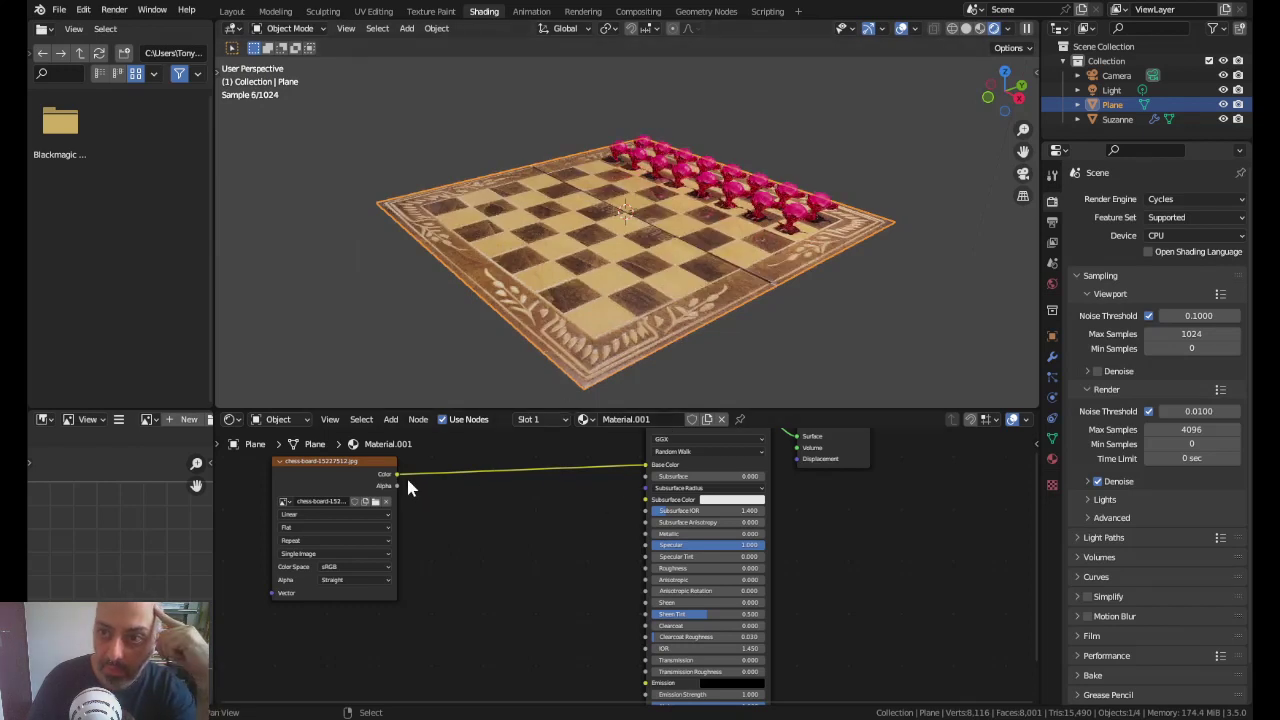
mouse_move(398, 476)
mouse_down()
mouse_move(565, 548)
mouse_move(642, 548)
mouse_up()
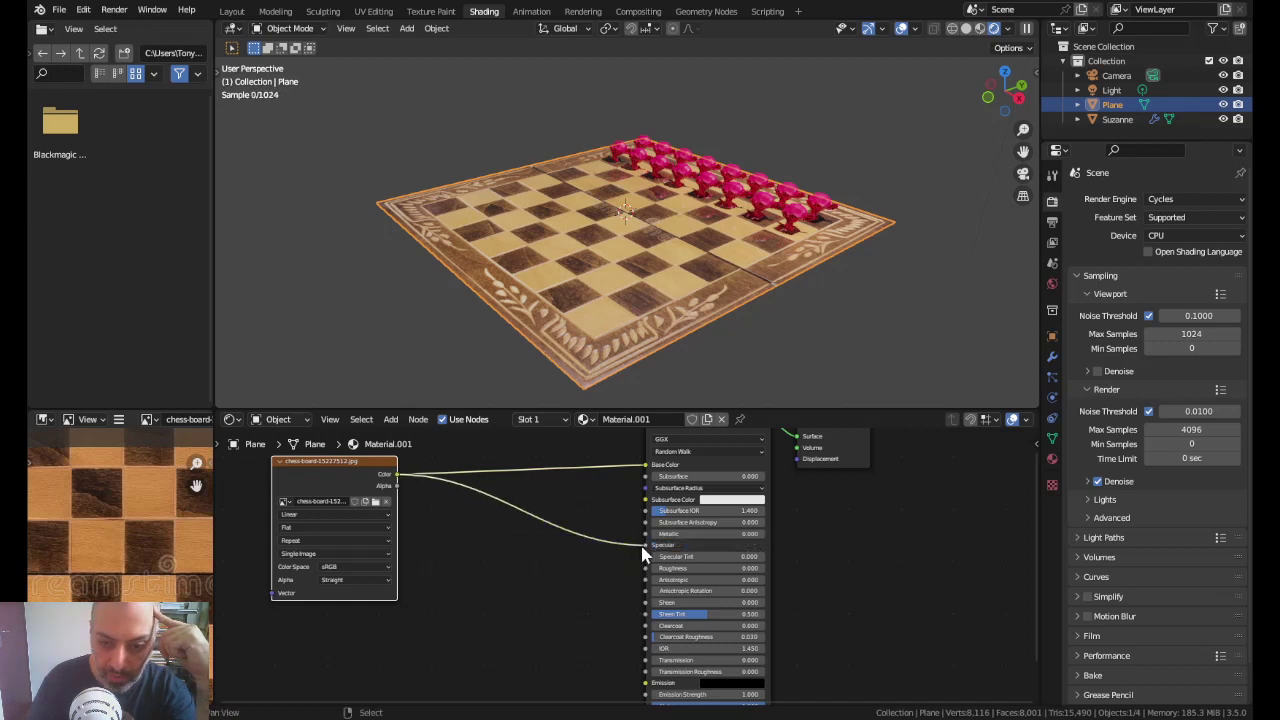
drag(398, 476, 640, 566)
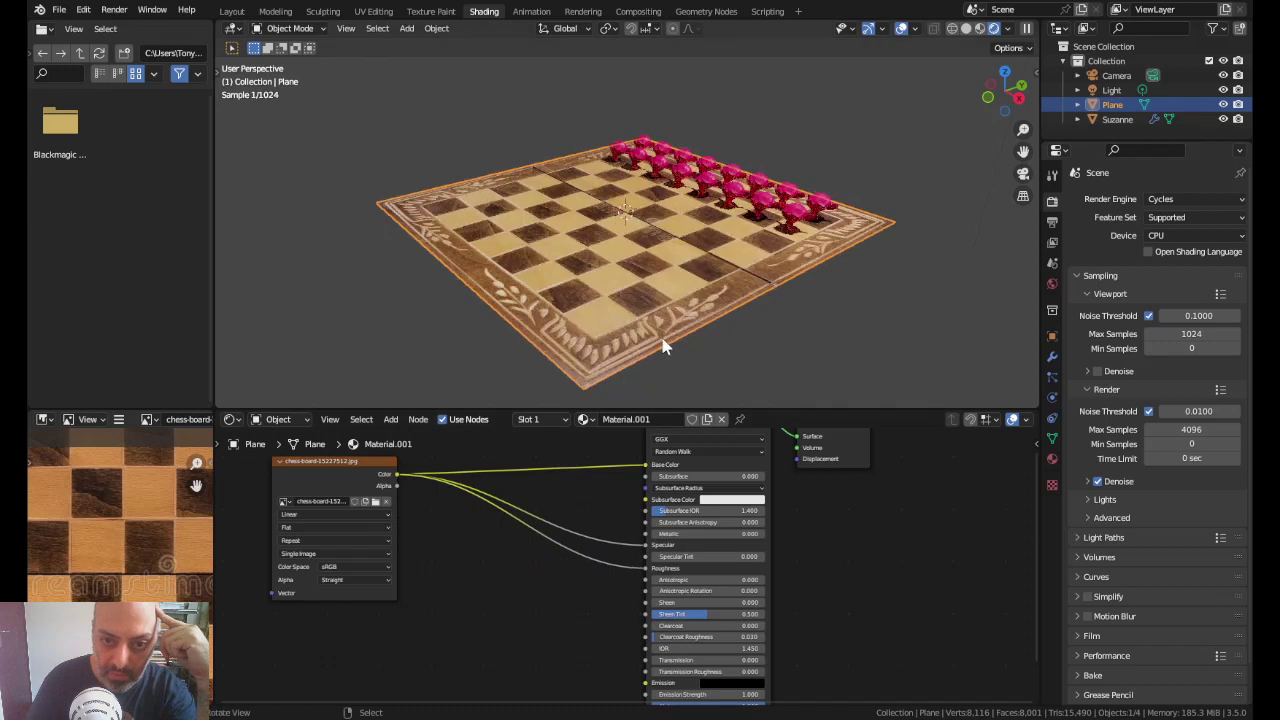
Step: Delete the light and add an ico sphere in its place
key(Delete)
key(shift+a)
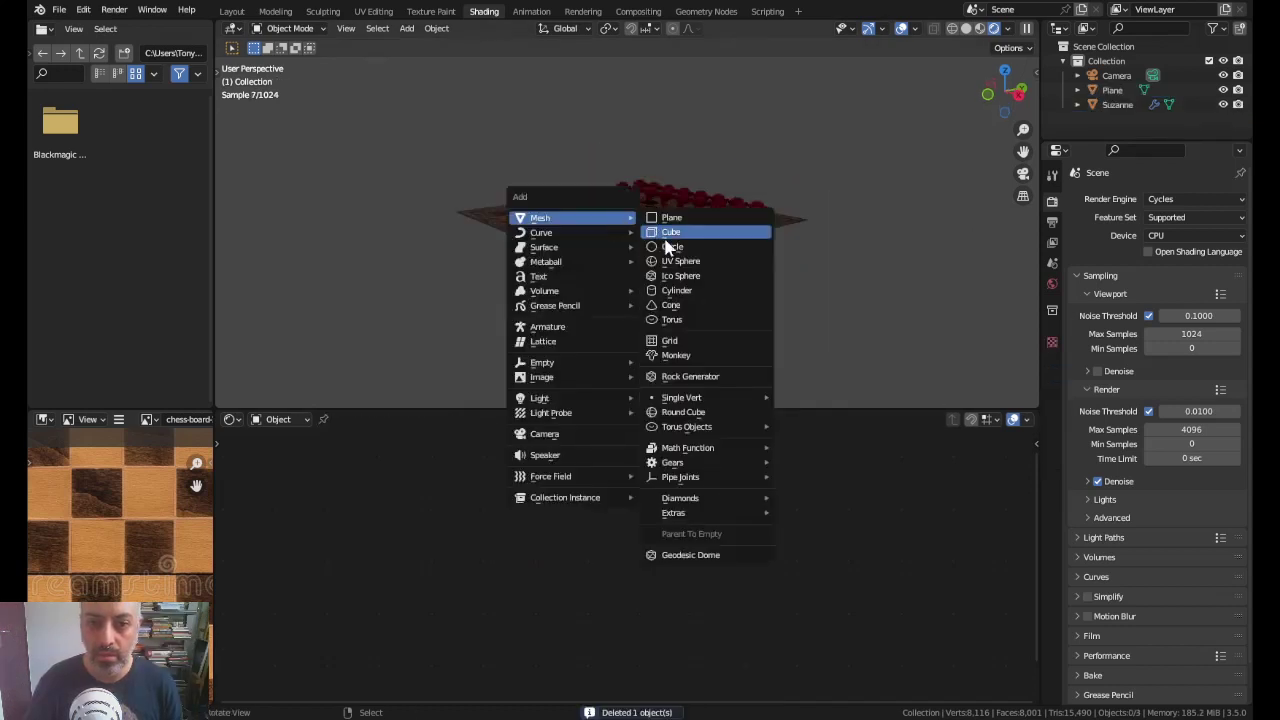
click(690, 276)
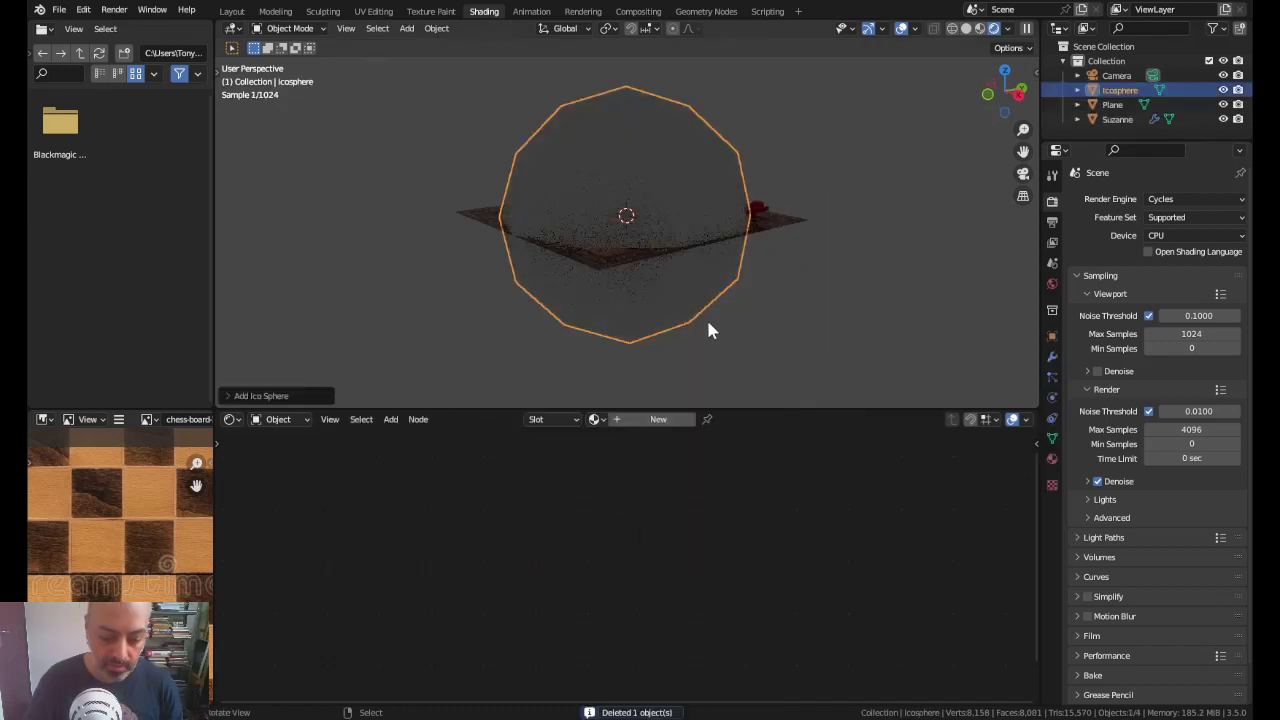
Step: Raise the ico sphere above the board and give it a new material
key(g)
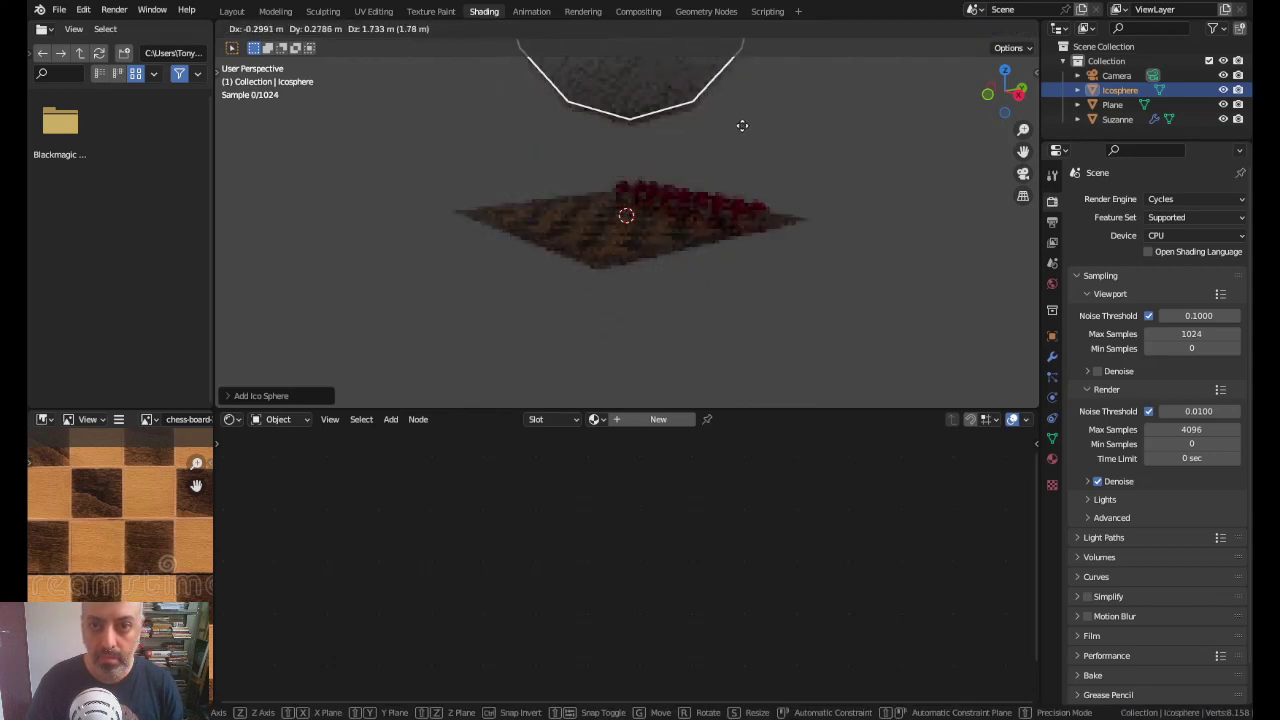
click(748, 135)
click(1052, 459)
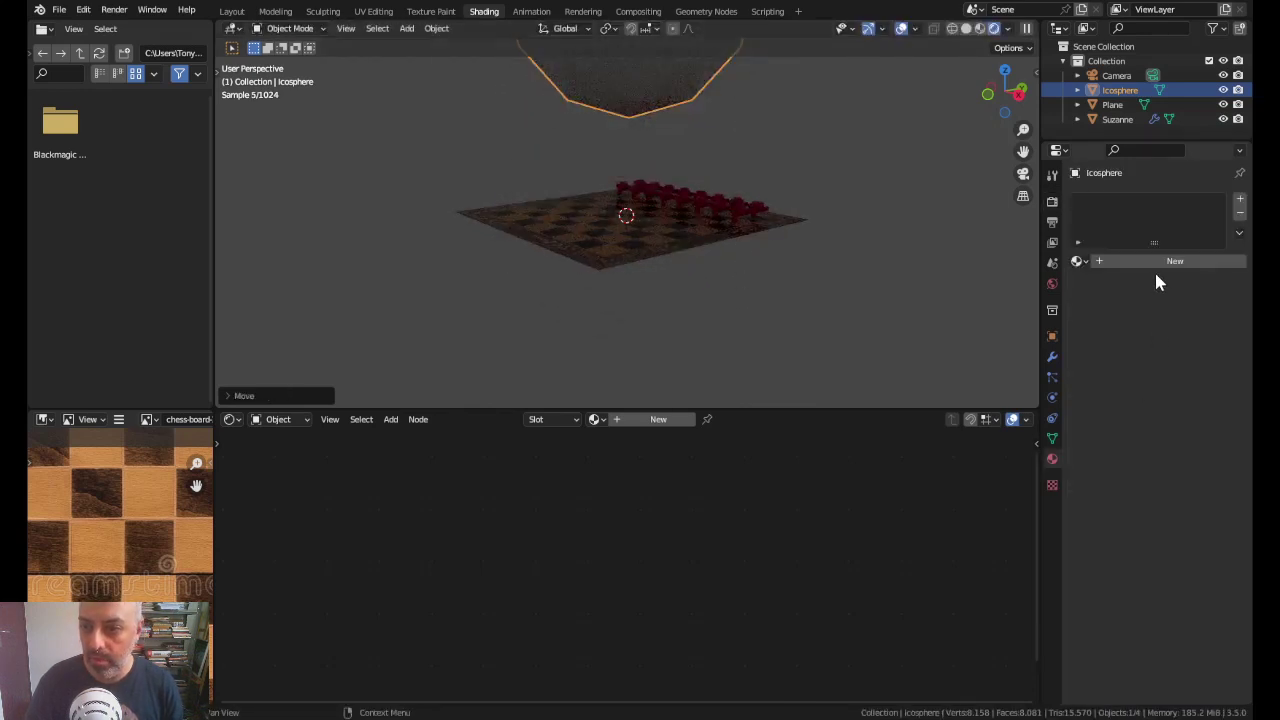
click(1160, 261)
scroll(1188, 400, down, 3)
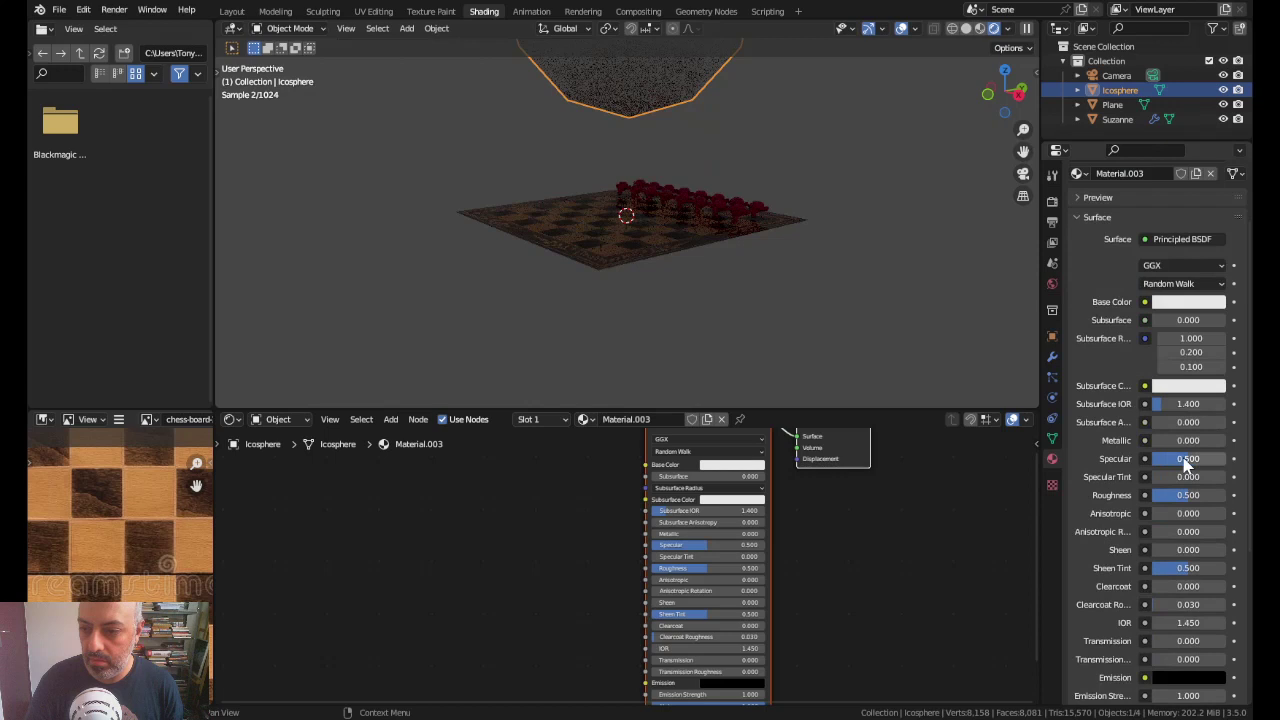
scroll(1188, 400, down, 3)
Step: Set the sphere's emission to a light peach colour with strength 5
click(1200, 502)
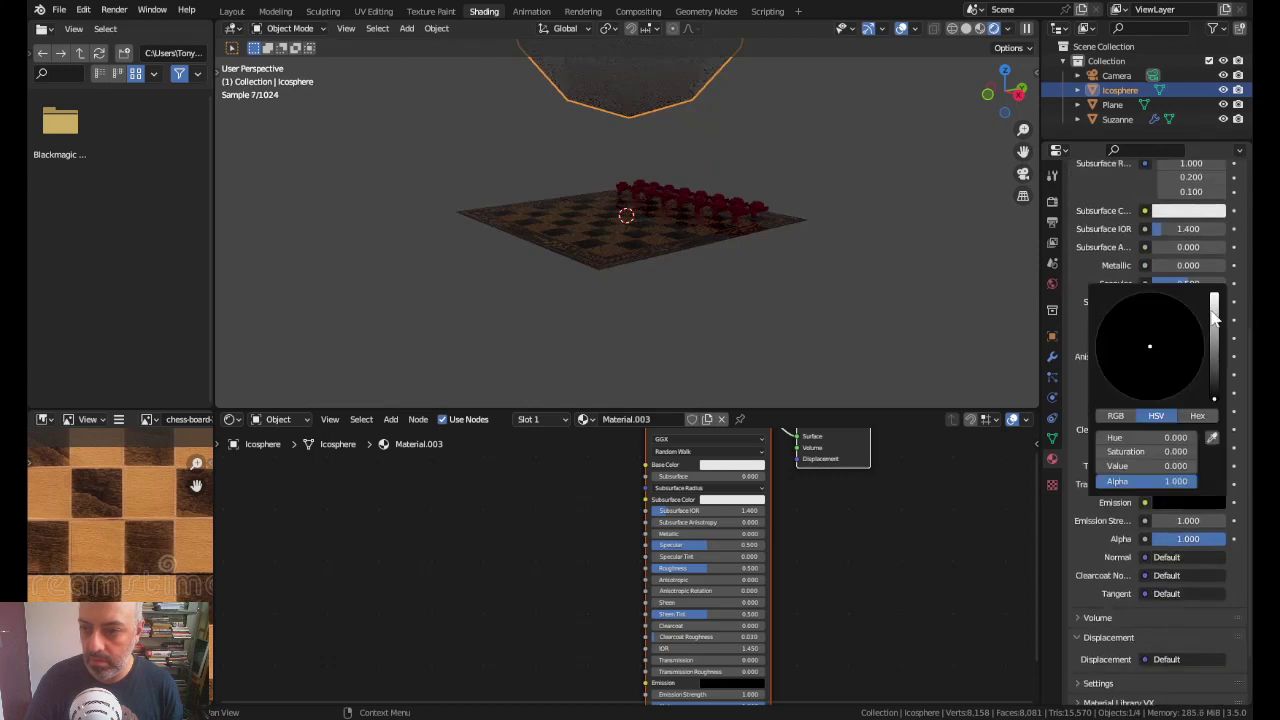
drag(1213, 318, 1214, 296)
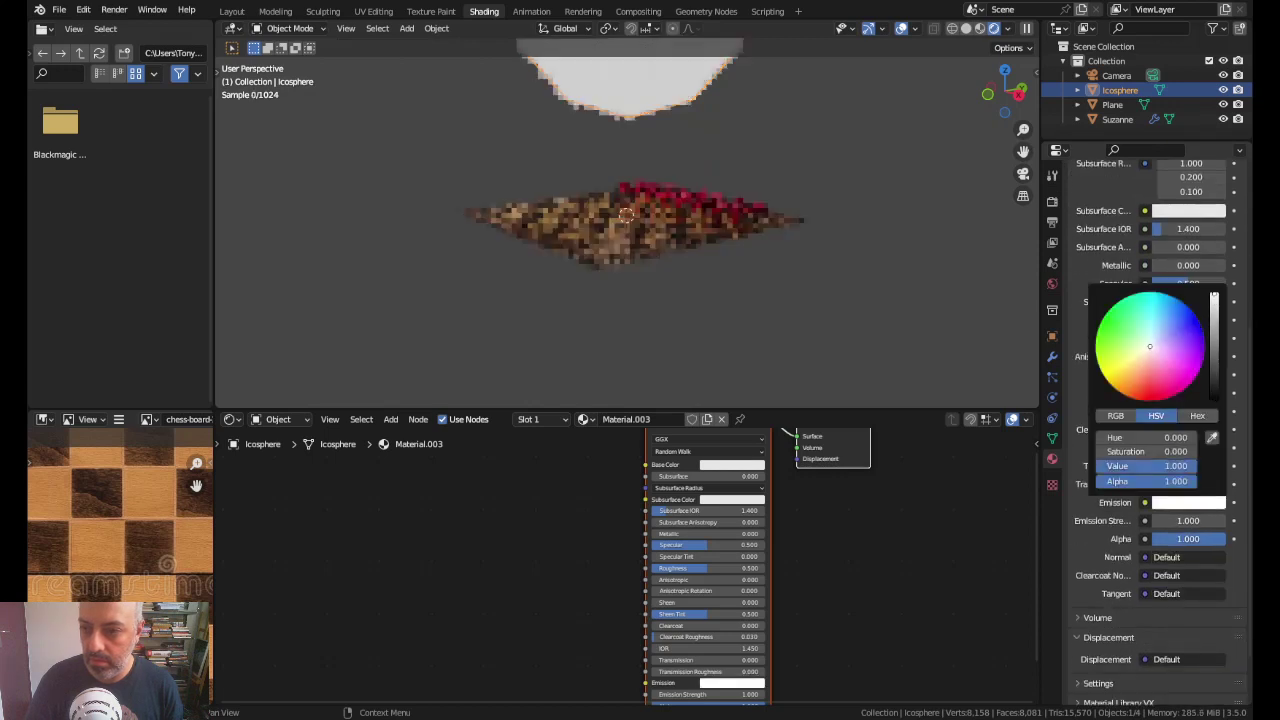
click(1145, 360)
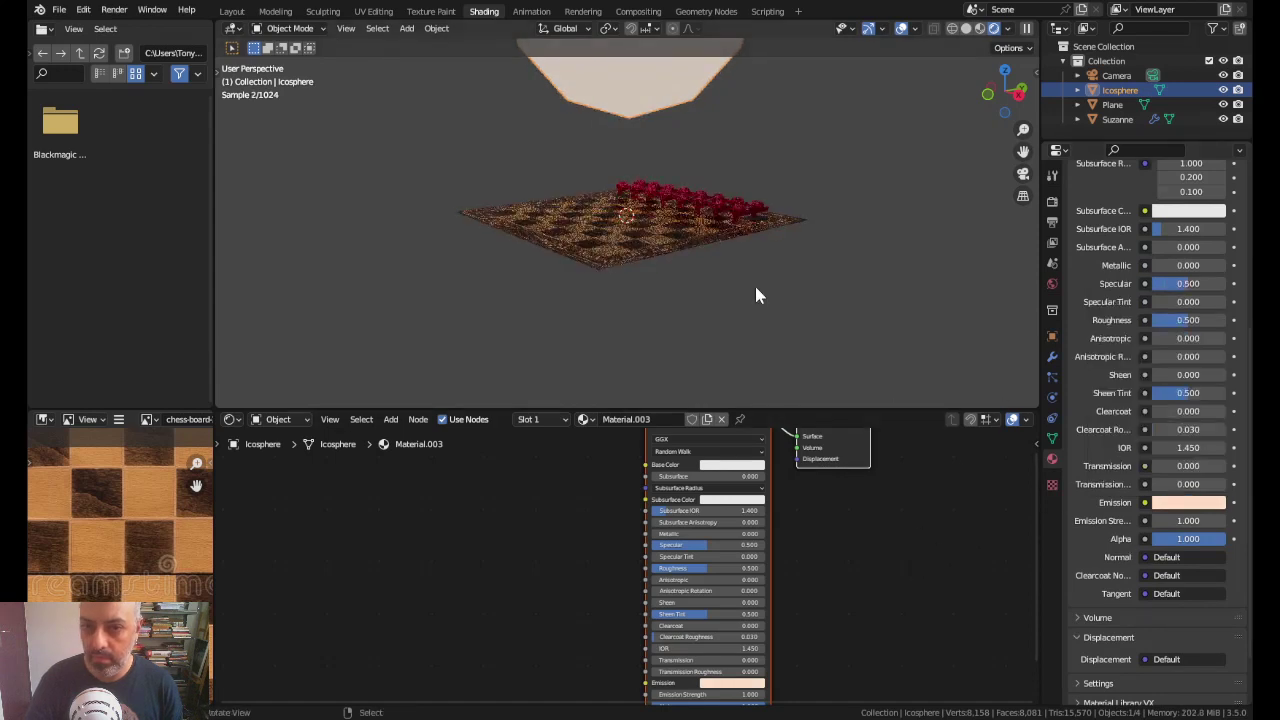
key(KP_0)
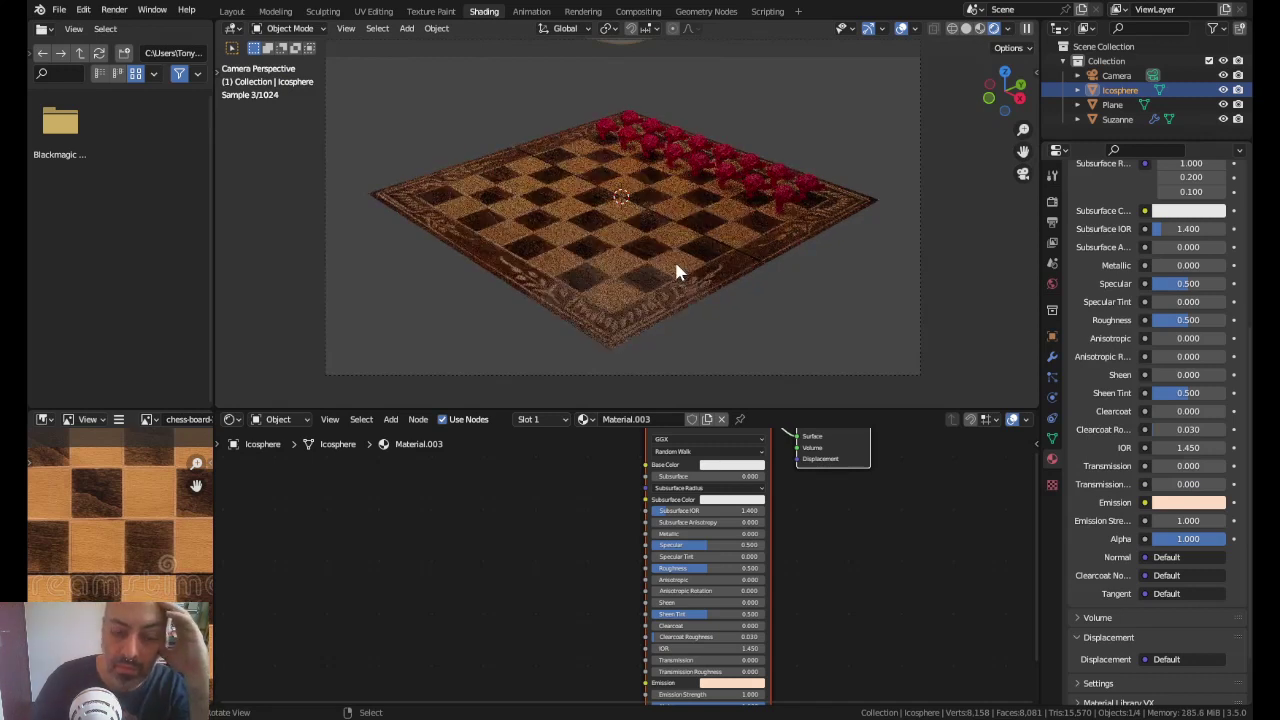
click(1188, 520)
text(5)
key(Return)
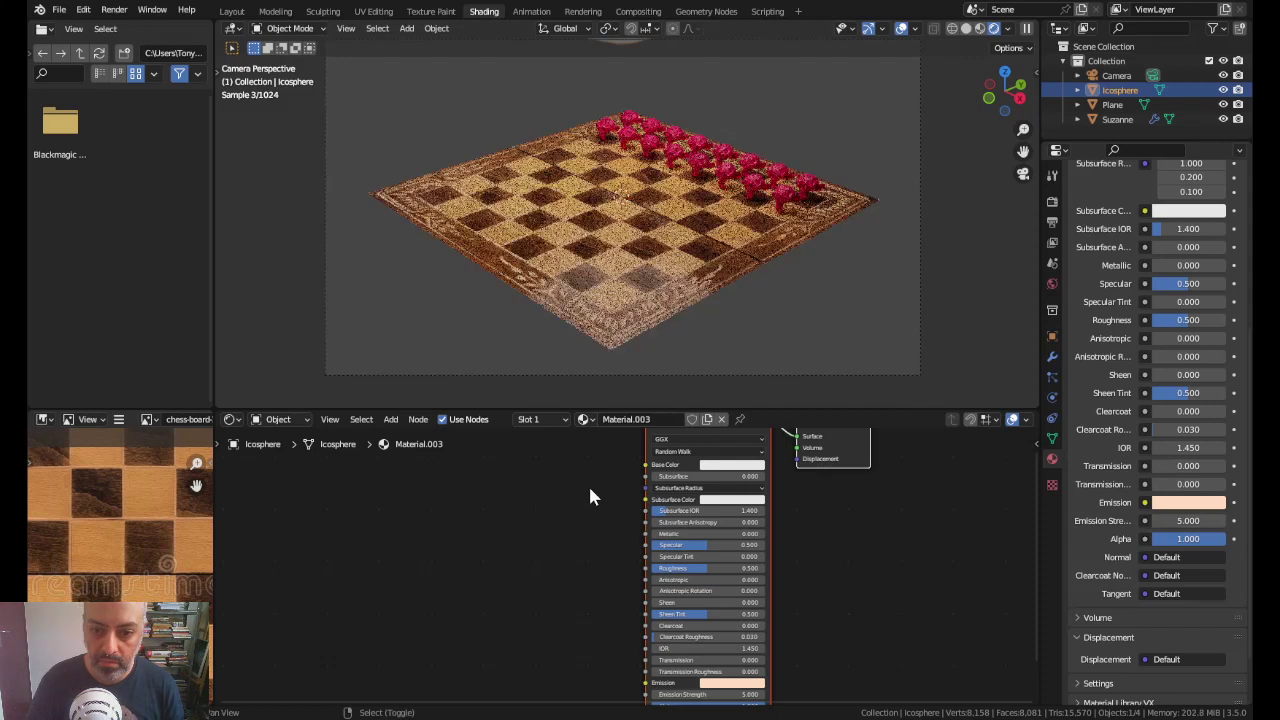
click(640, 300)
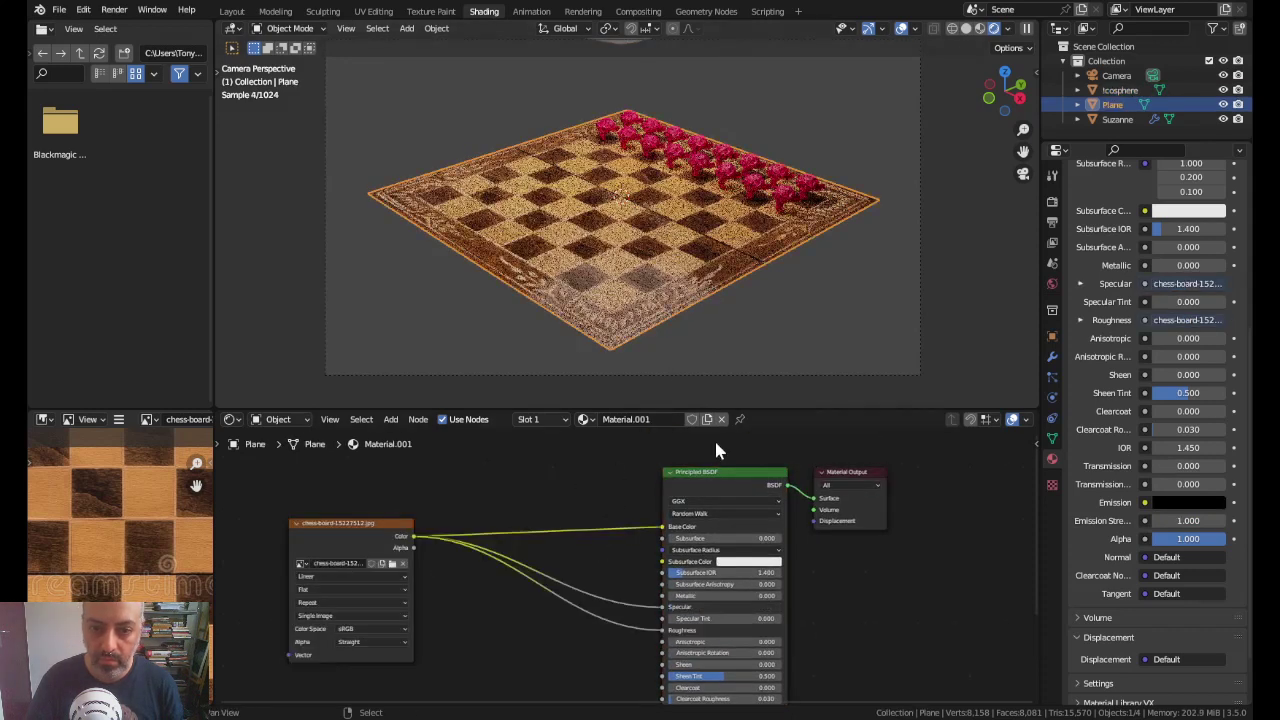
Step: Insert a ColorRamp into the image-to-Specular link, move its white stop to 0.673, and preview materials
mouse_move(590, 561)
middle_down()
mouse_move(615, 559)
mouse_move(572, 555)
middle_up()
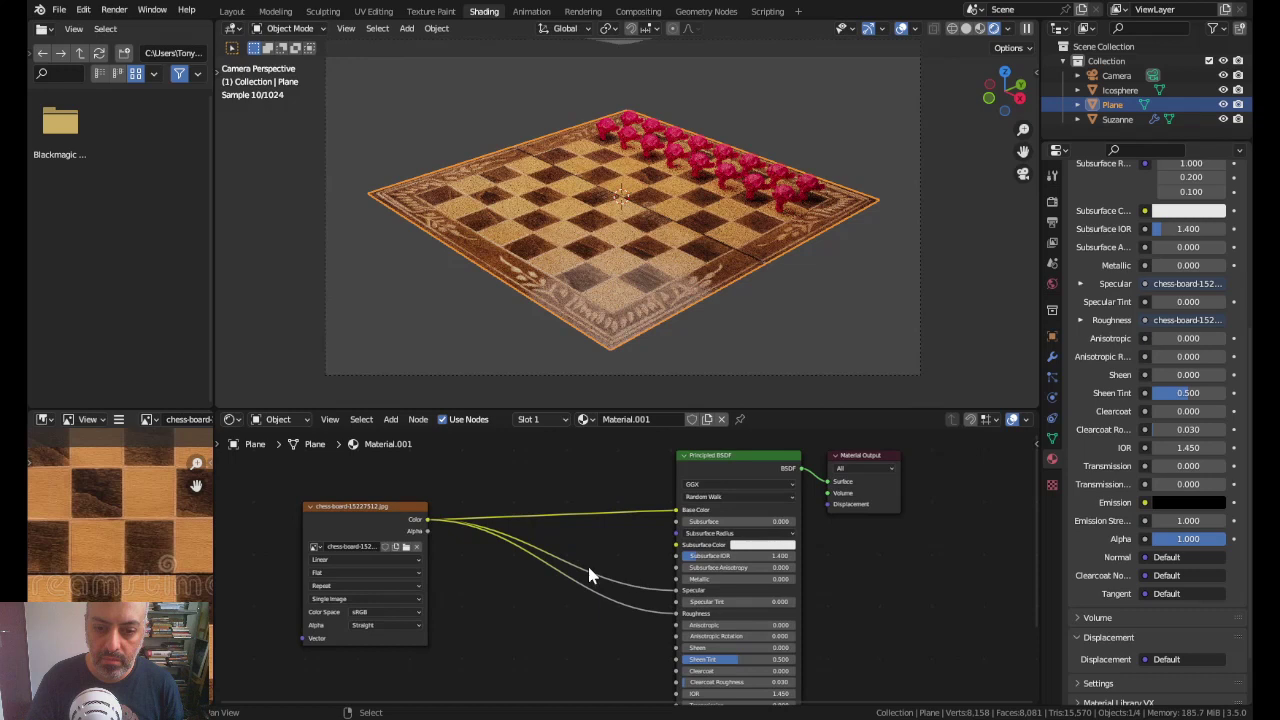
key(shift+a)
click(560, 549)
text(color ramp)
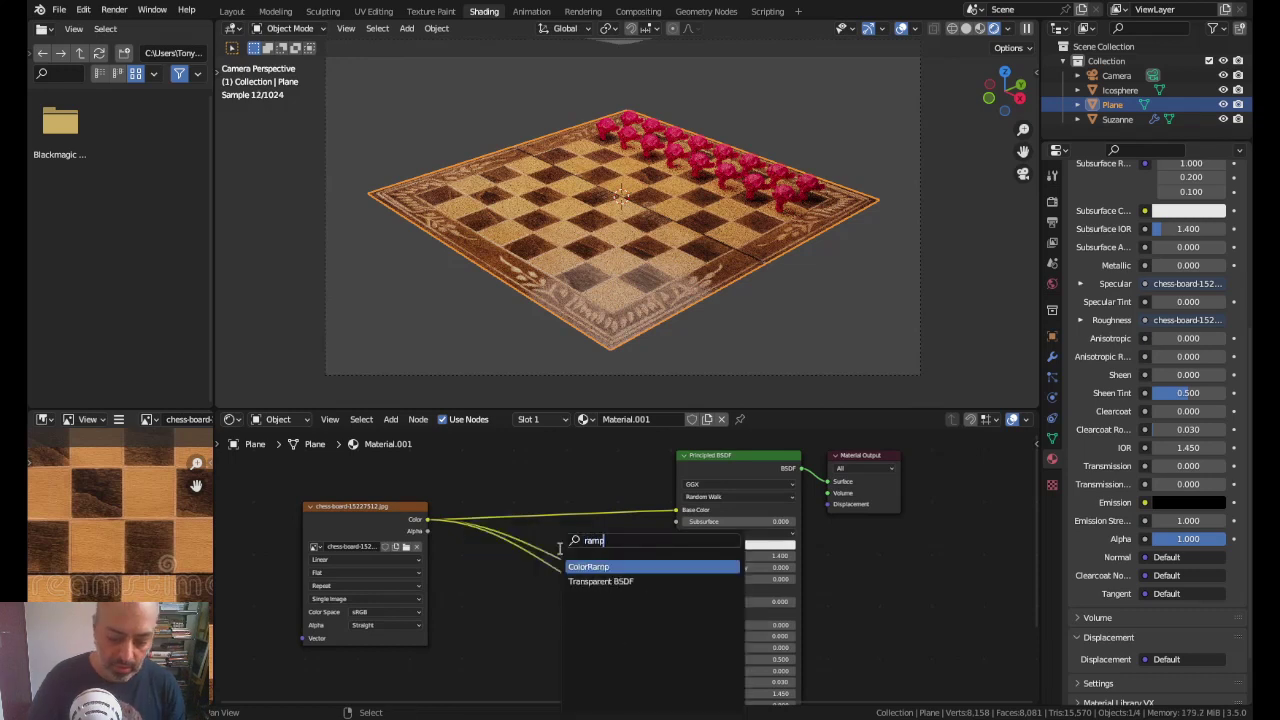
key(Return)
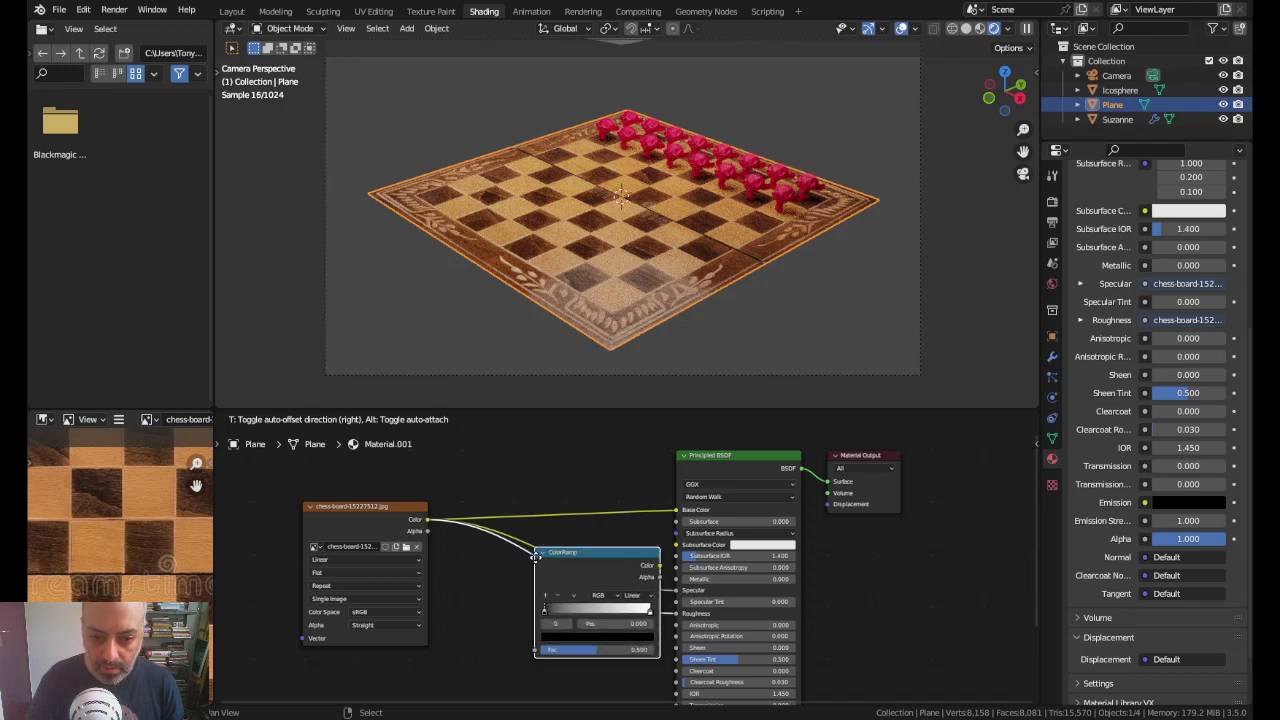
click(511, 569)
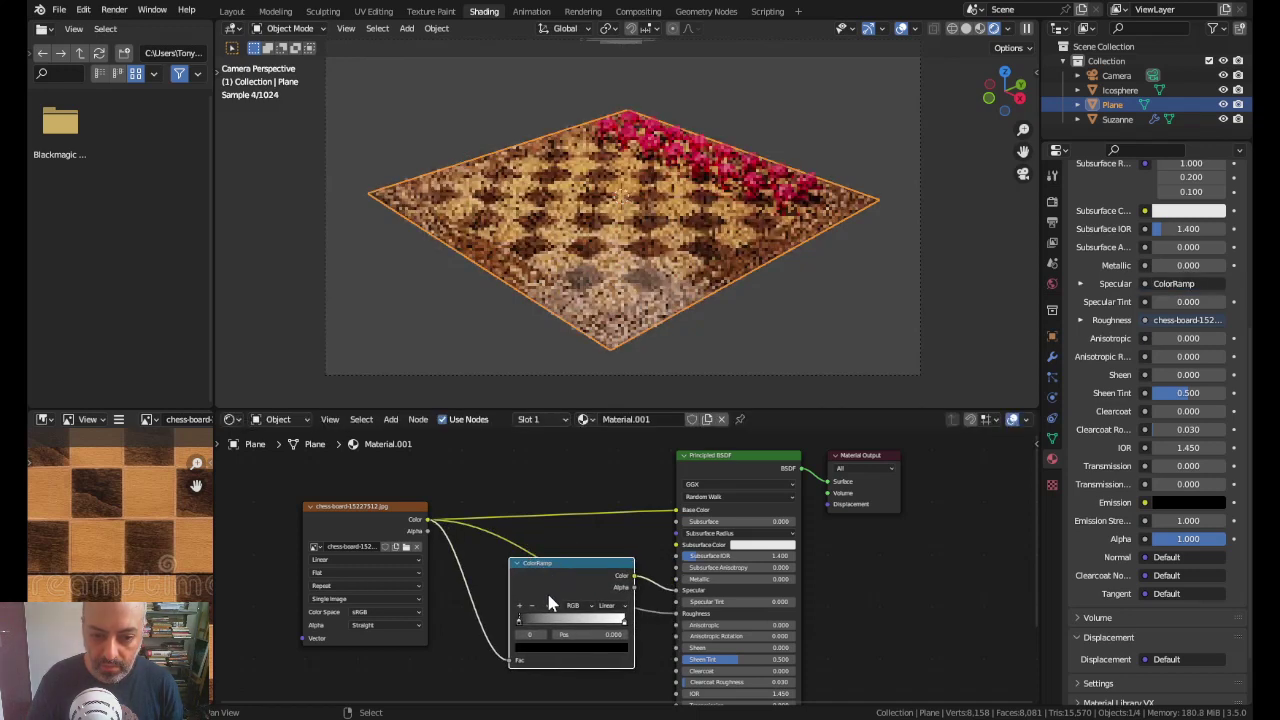
mouse_move(592, 620)
mouse_down()
mouse_move(614, 628)
mouse_move(513, 615)
mouse_move(590, 625)
mouse_up()
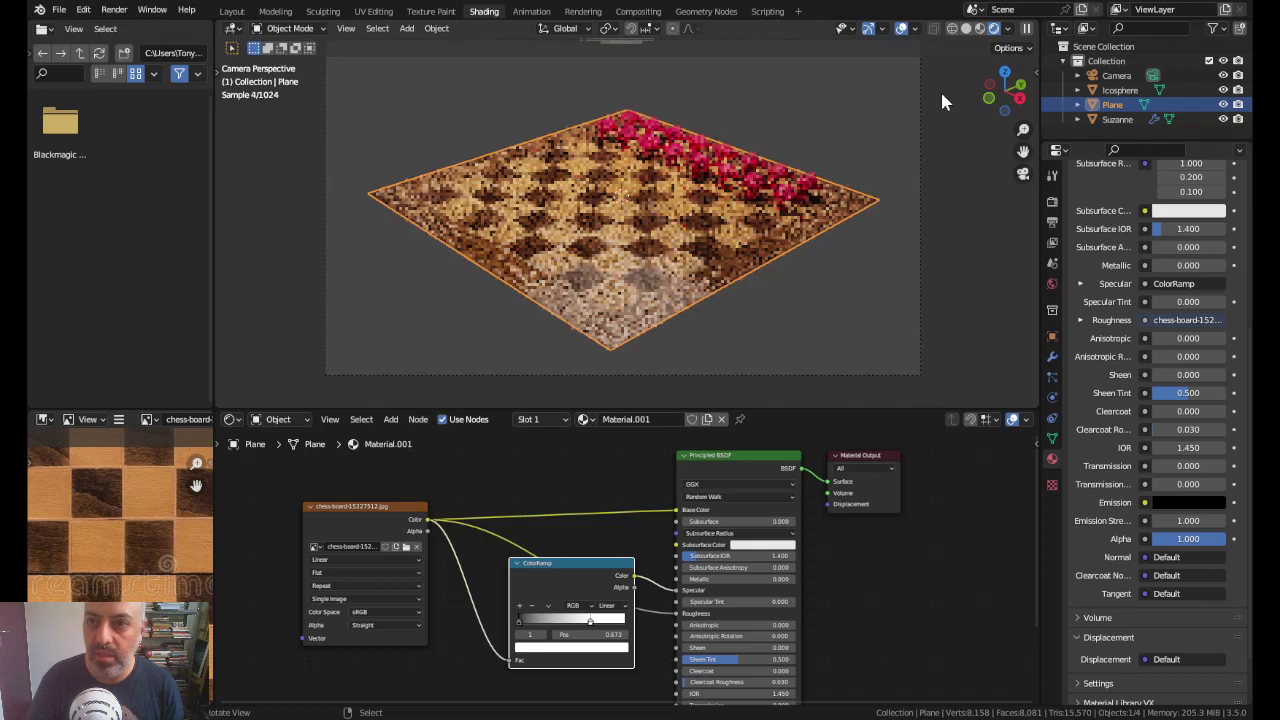
click(980, 29)
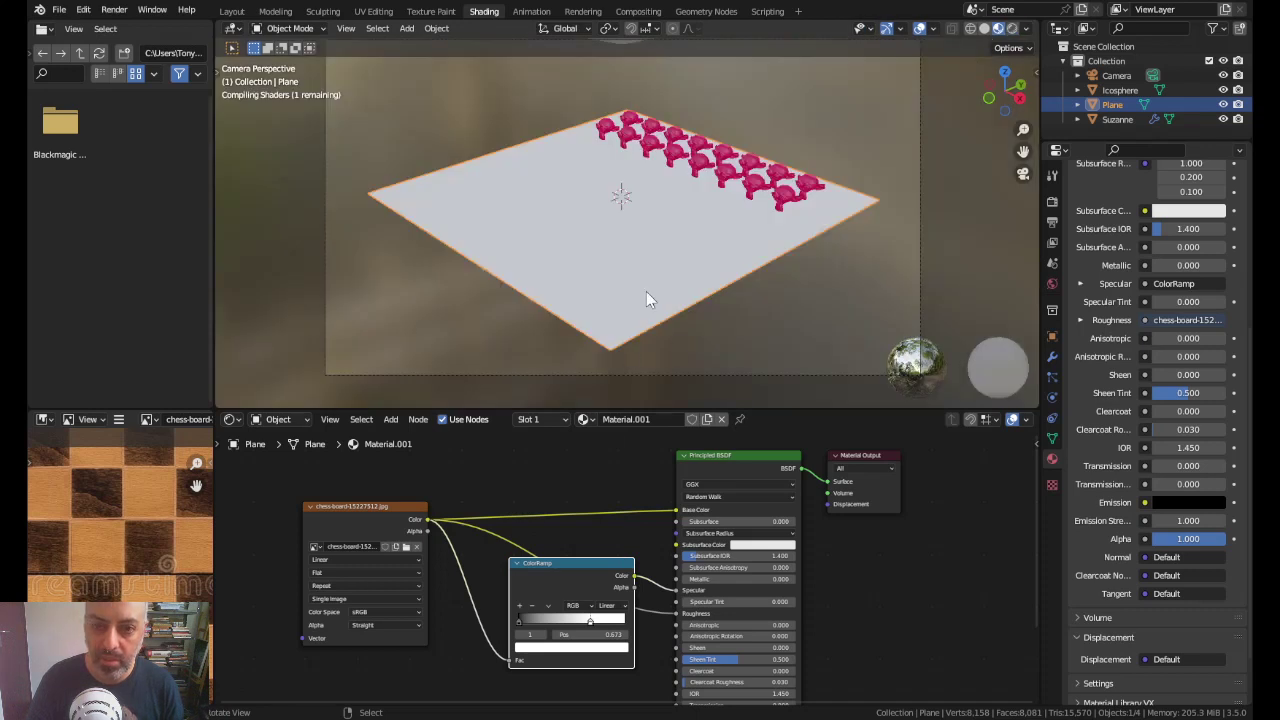
Step: Reposition the ColorRamp node, slide its white stop left and its black stop to about 0.308
key(g)
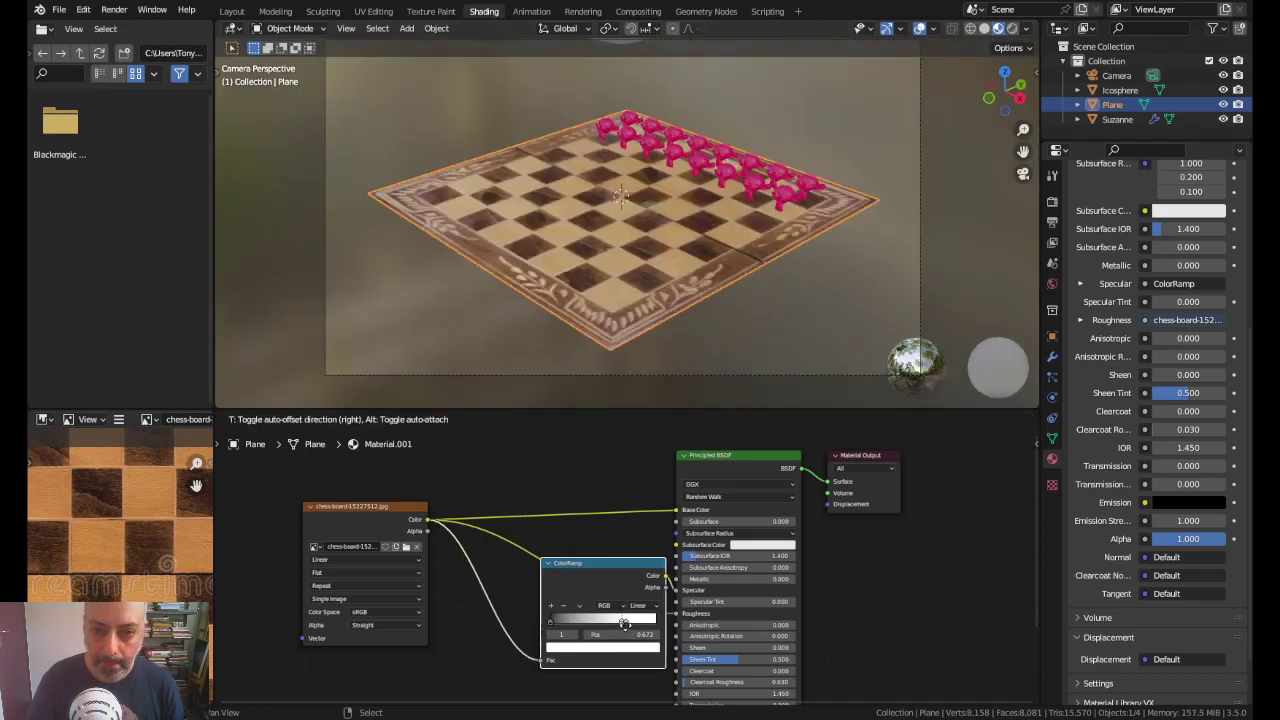
click(600, 618)
mouse_move(591, 614)
mouse_down()
mouse_move(520, 614)
mouse_move(620, 612)
mouse_up()
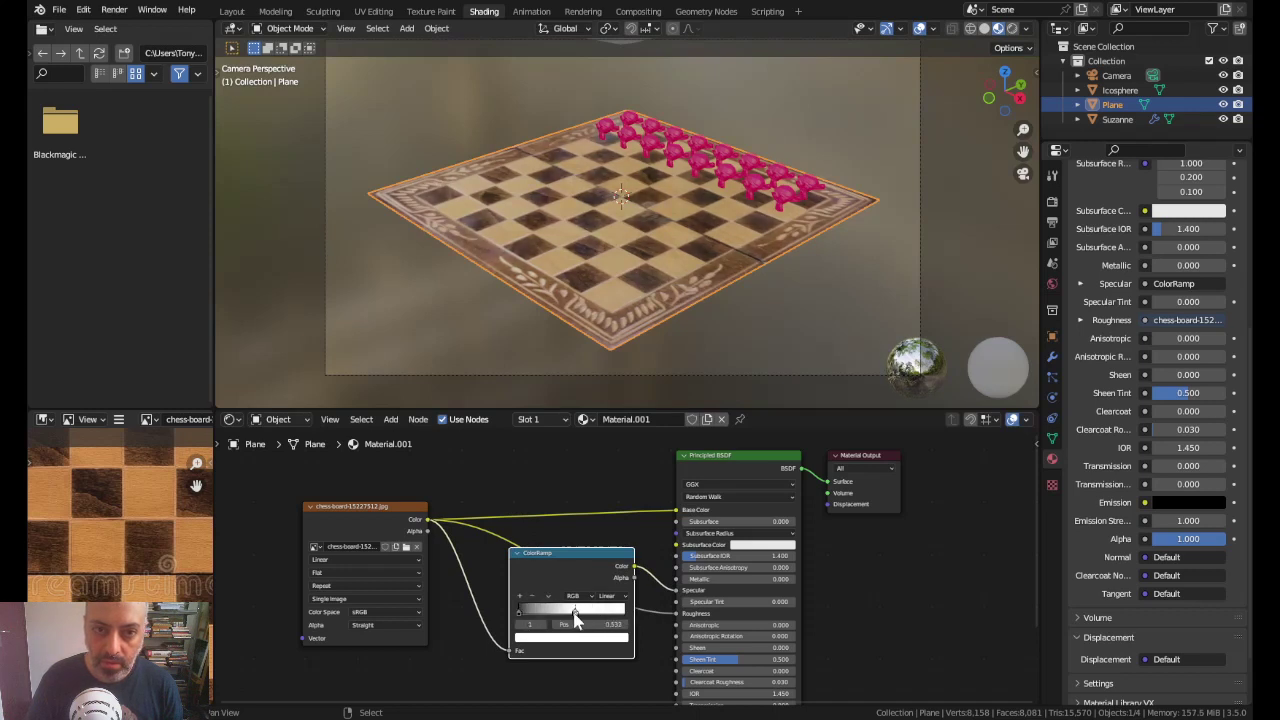
mouse_move(519, 611)
mouse_down()
mouse_move(536, 608)
mouse_move(501, 604)
mouse_move(490, 622)
mouse_move(447, 606)
mouse_up()
drag(557, 573, 572, 545)
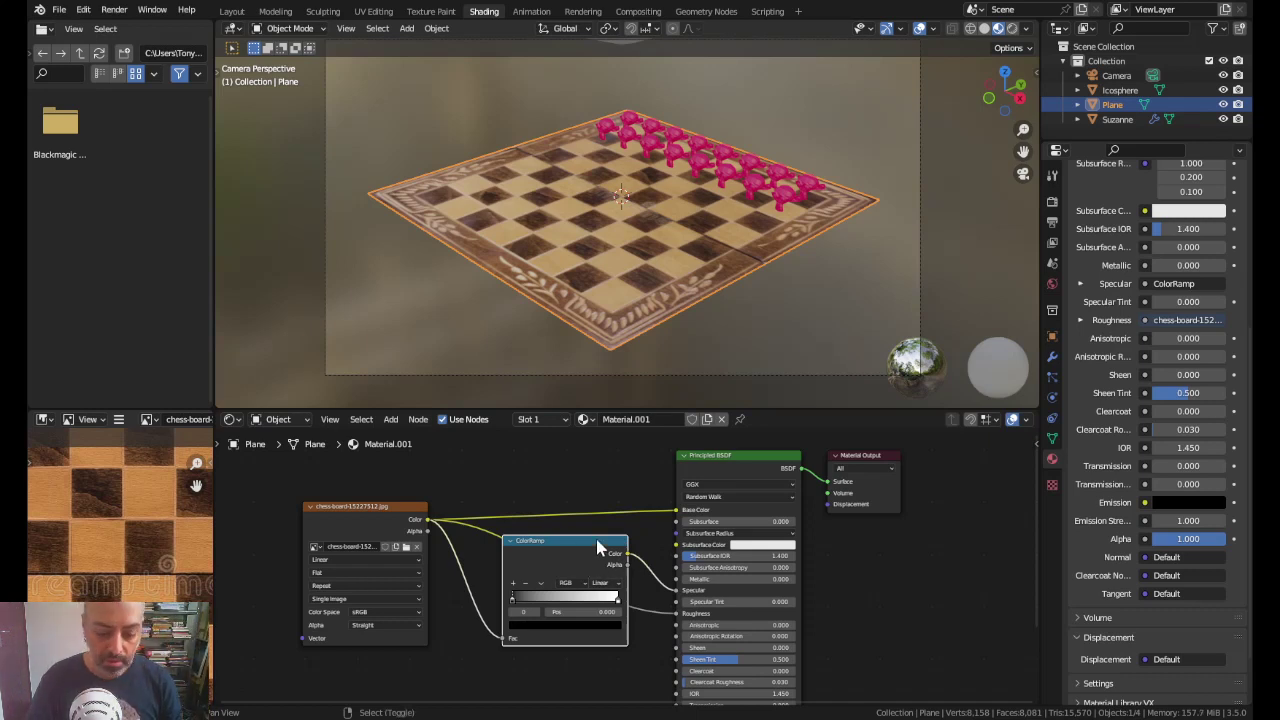
Step: Duplicate the ColorRamp, feed the image Color into its Fac and its Color into Roughness
key(shift+d)
click(628, 644)
scroll(505, 572, down, 2)
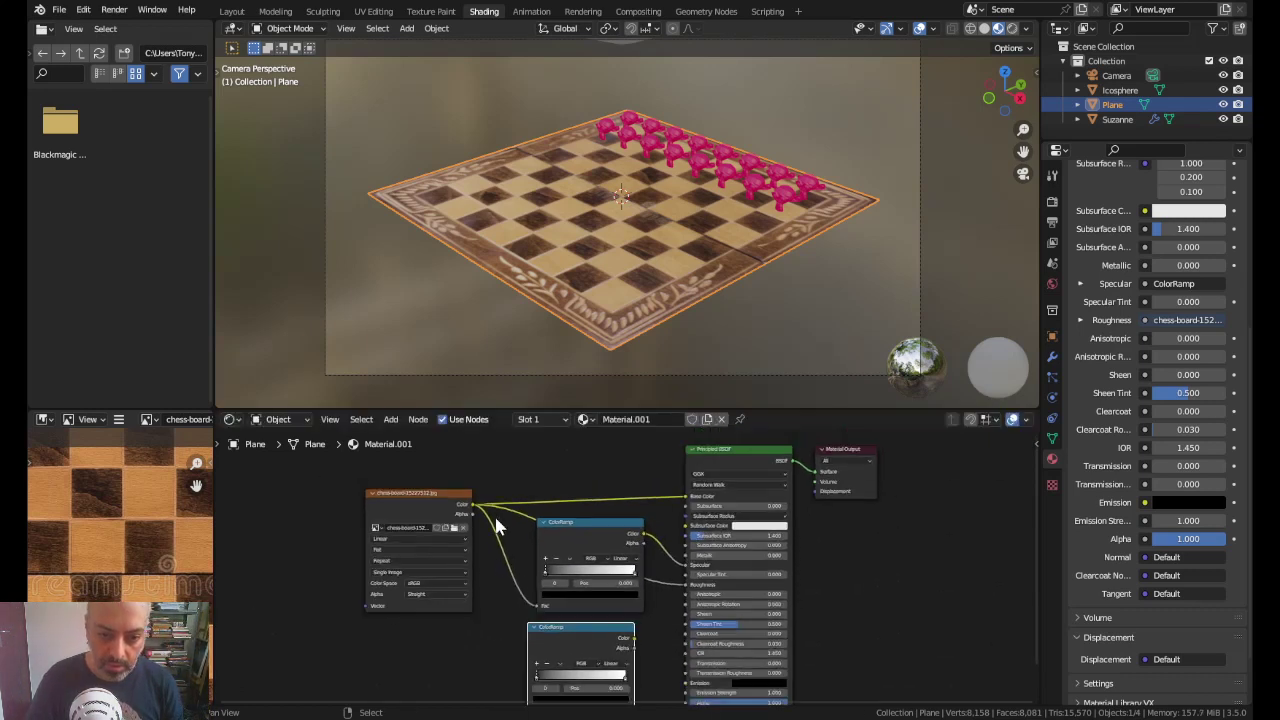
drag(472, 505, 513, 655)
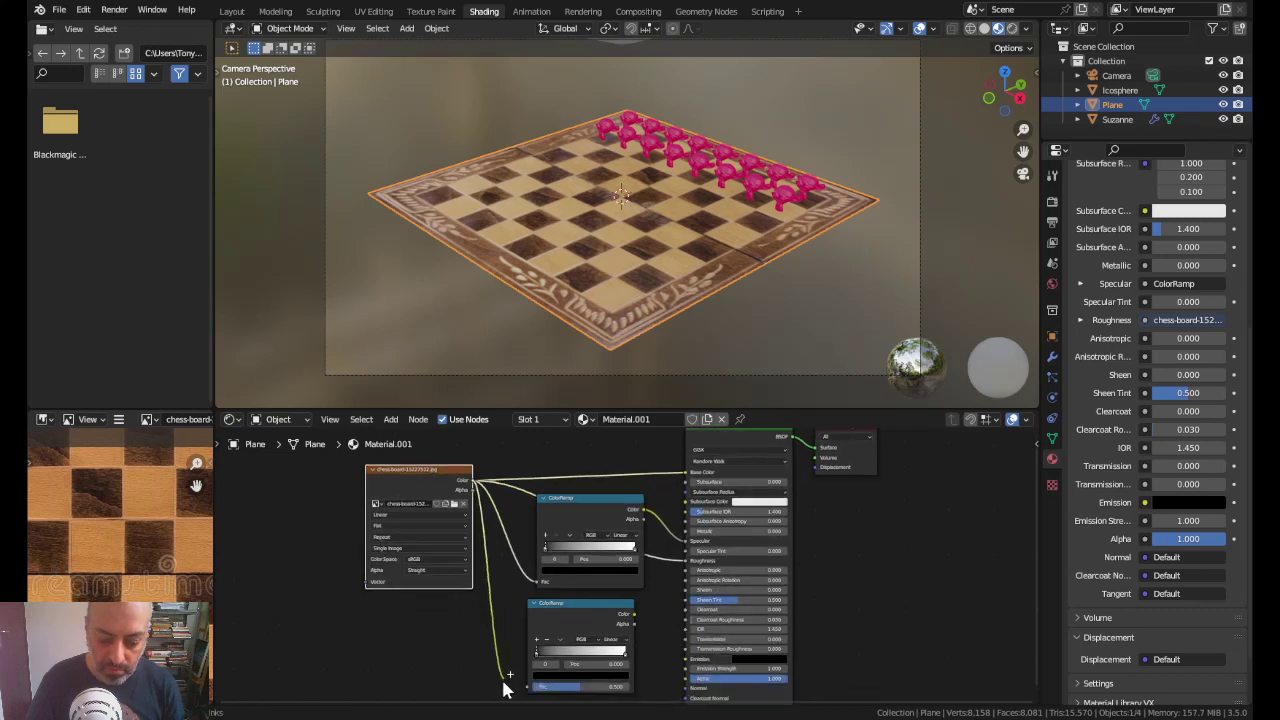
drag(513, 655, 530, 626)
middle_drag(672, 543, 606, 584)
click(574, 591)
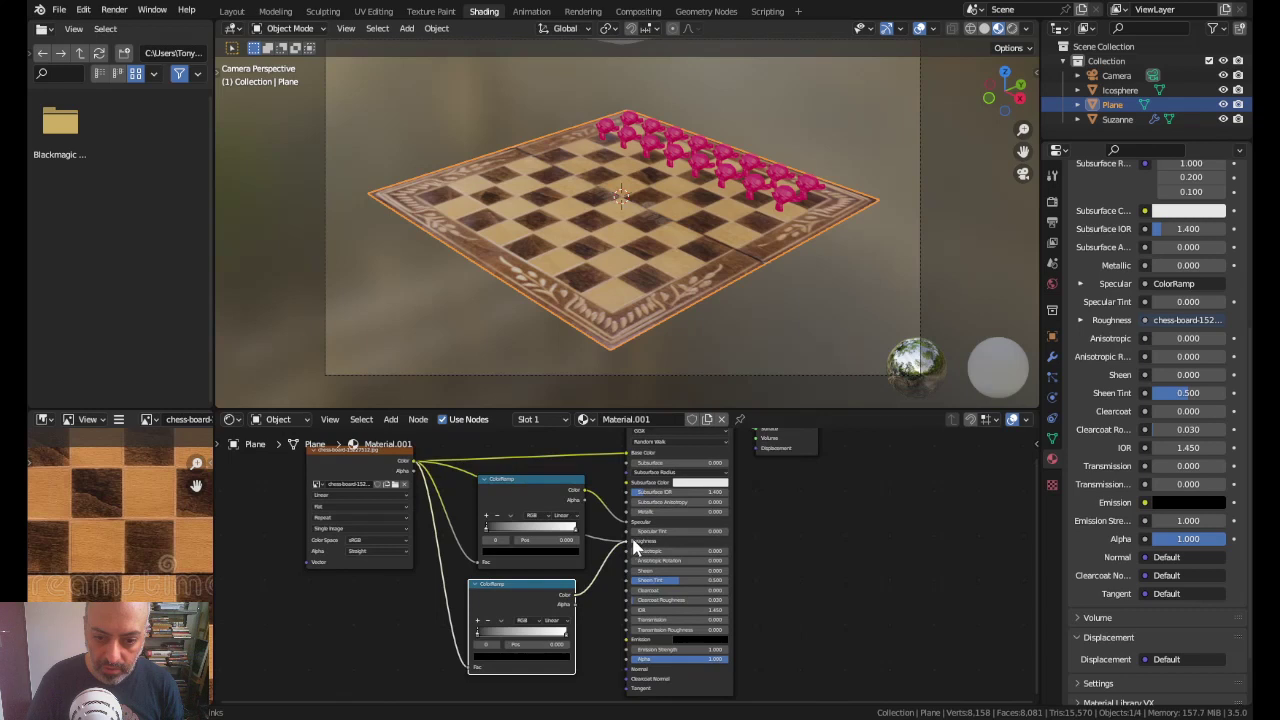
drag(636, 548, 629, 541)
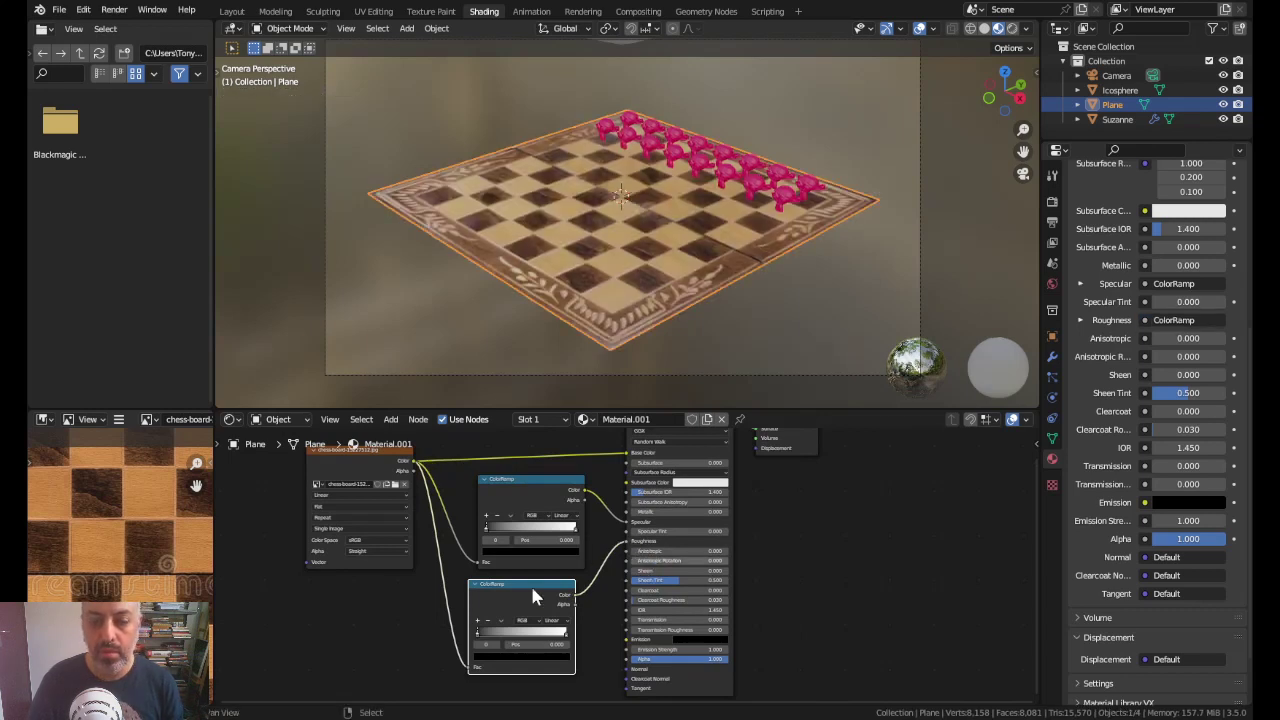
Step: Tune the ramps: lower right stop to 0.633, black stop near 0.288, widen the upper ramp's dark range
key(g)
click(571, 641)
mouse_move(573, 641)
mouse_down()
mouse_move(530, 645)
mouse_move(588, 643)
mouse_move(531, 653)
mouse_up()
click(483, 639)
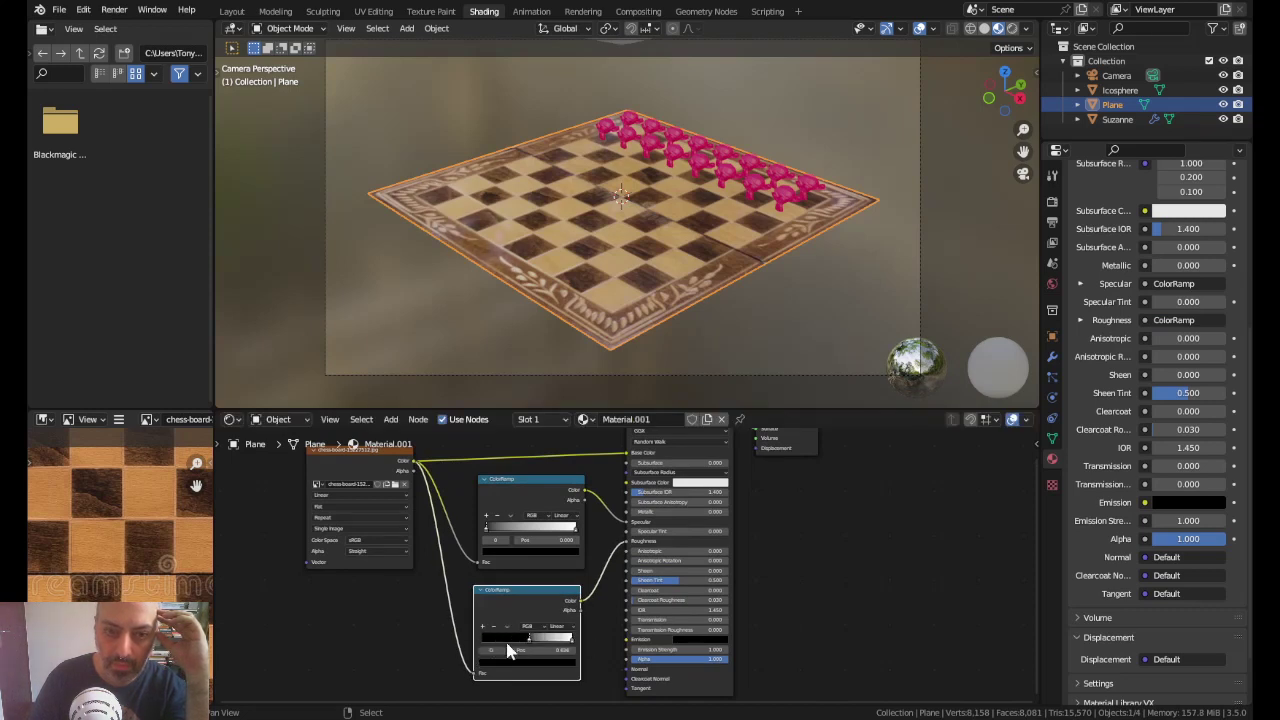
mouse_move(522, 649)
mouse_down()
mouse_move(543, 646)
mouse_move(432, 660)
mouse_move(514, 651)
mouse_move(500, 655)
mouse_up()
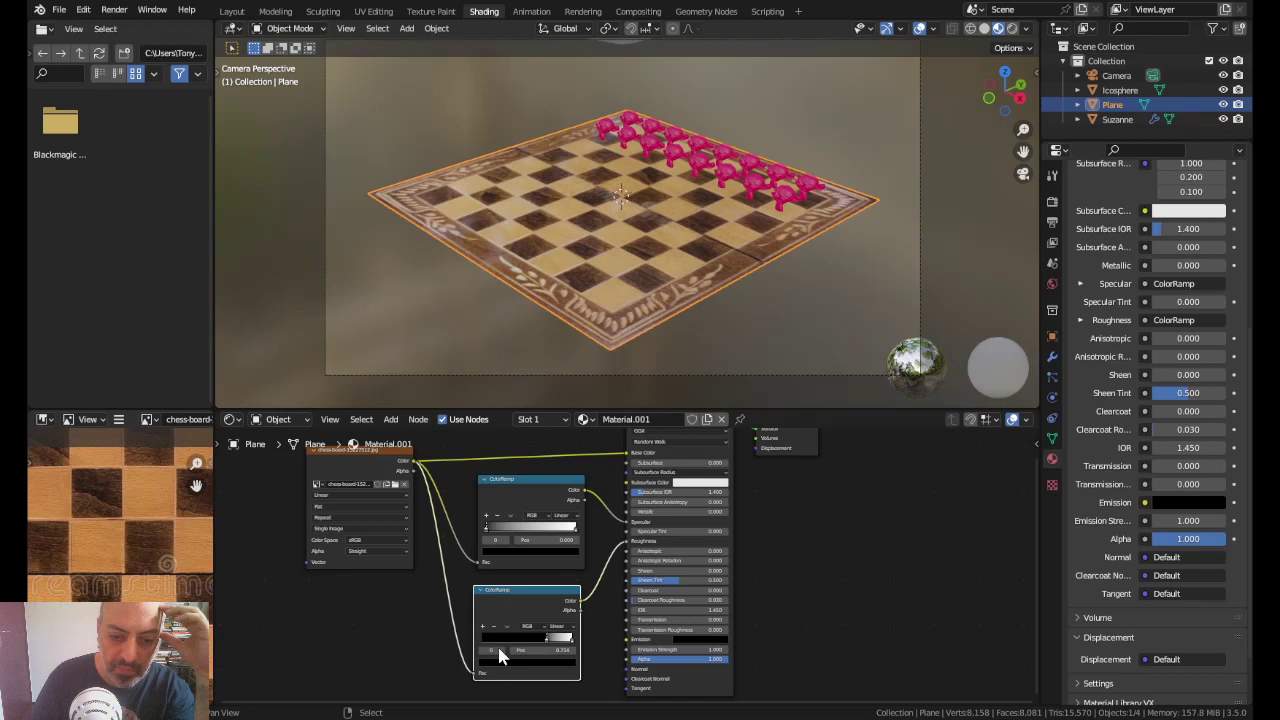
mouse_move(418, 655)
mouse_down()
mouse_move(389, 657)
mouse_move(437, 654)
mouse_move(397, 654)
mouse_move(415, 644)
mouse_up()
mouse_move(560, 640)
mouse_down()
mouse_move(575, 648)
mouse_move(545, 645)
mouse_move(565, 642)
mouse_up()
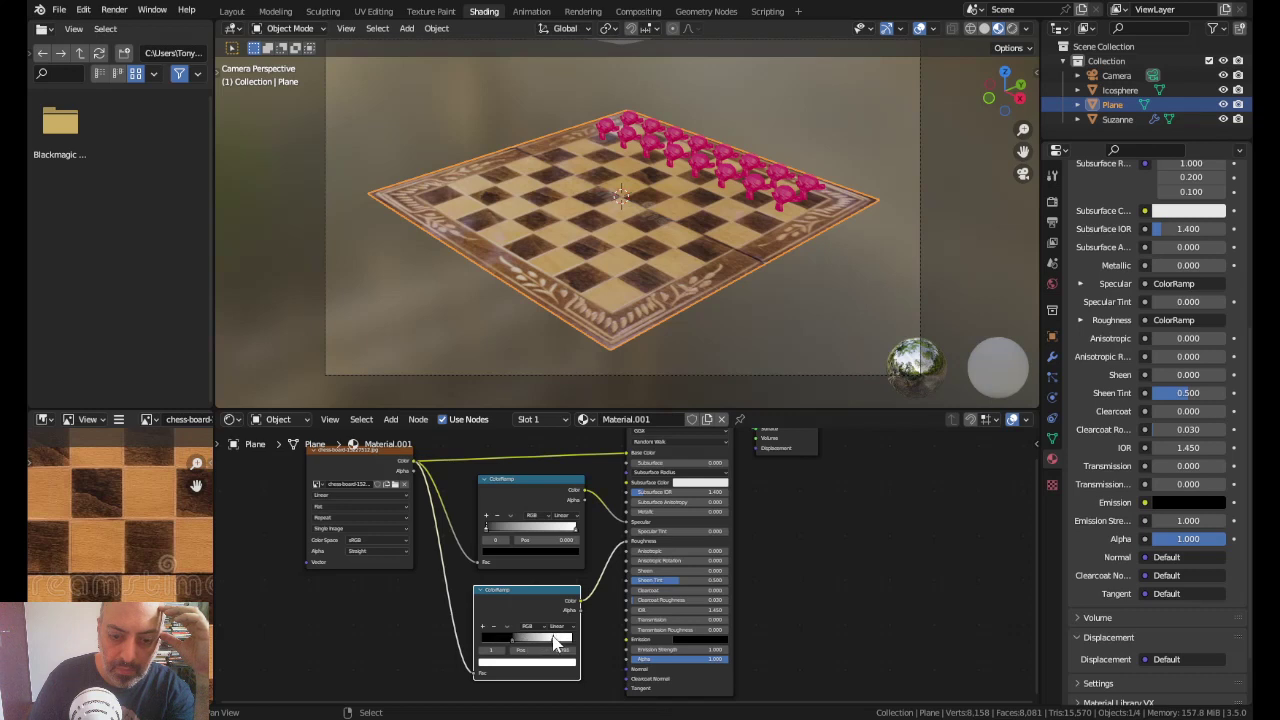
drag(486, 527, 488, 541)
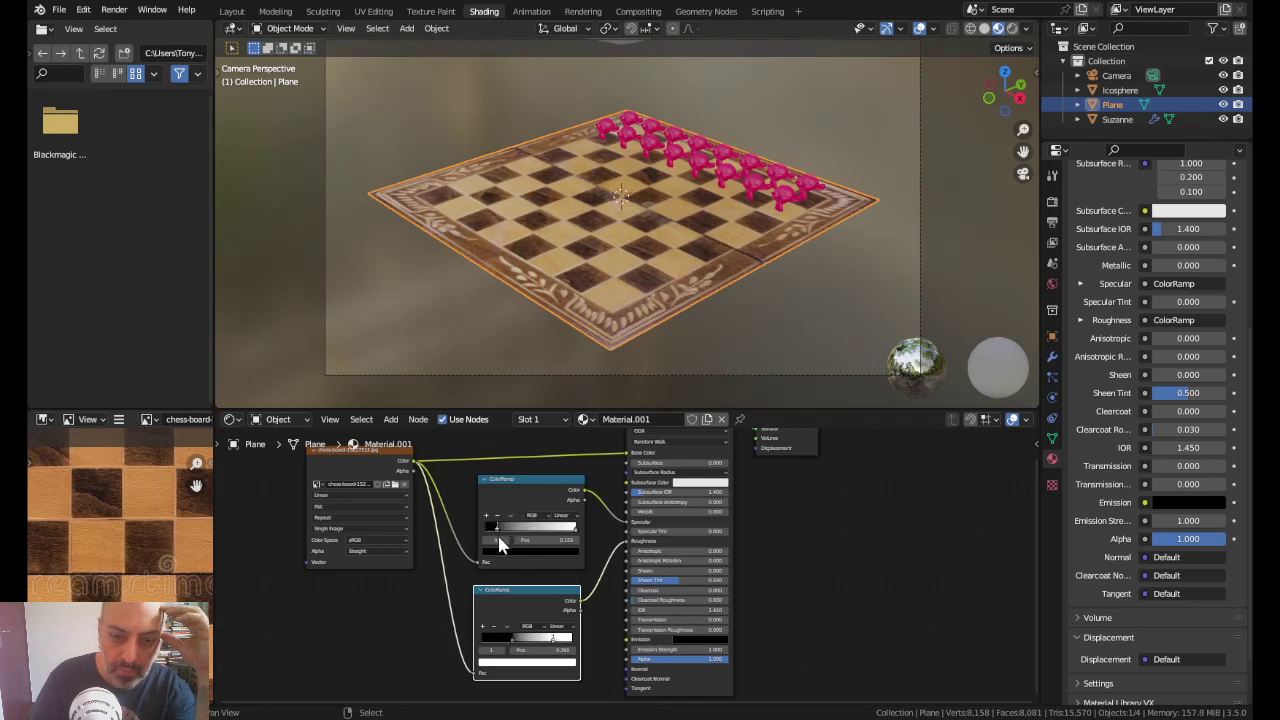
click(575, 533)
scroll(625, 550, down, 1)
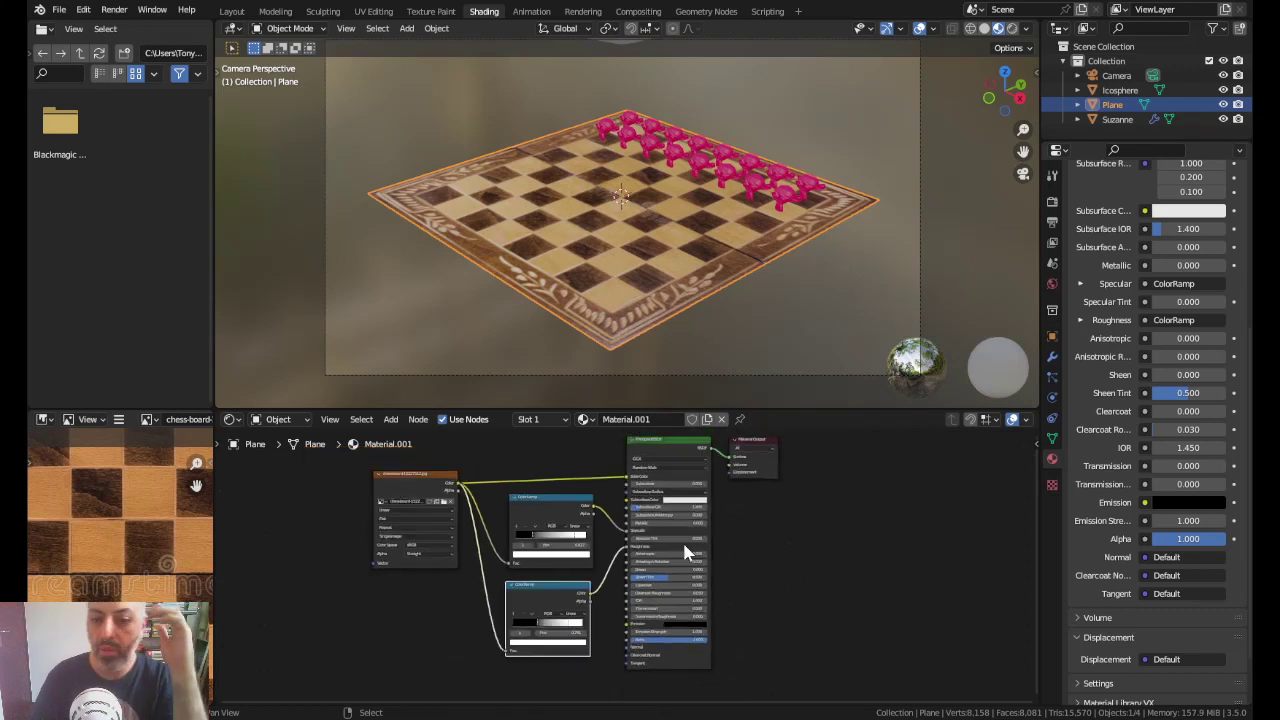
click(1012, 28)
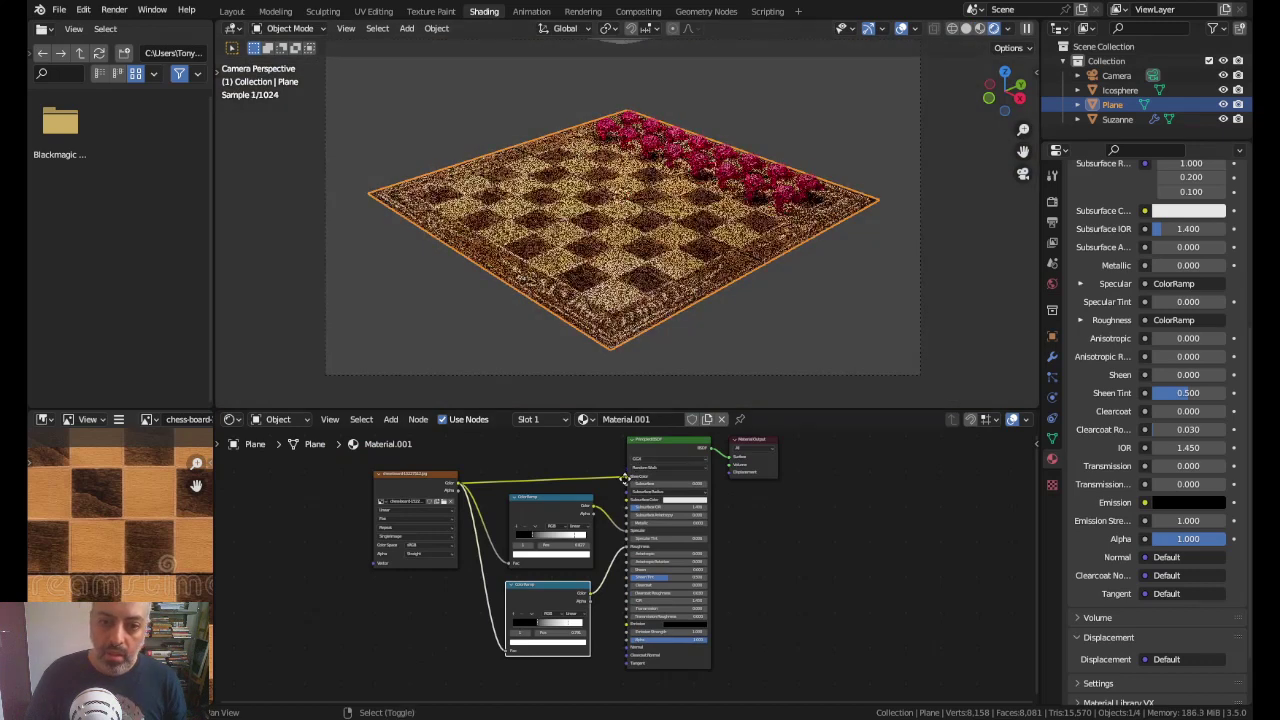
Step: Rearrange the Image Texture and Principled BSDF nodes into a tidier layout
middle_drag(629, 486, 665, 503)
drag(440, 489, 398, 476)
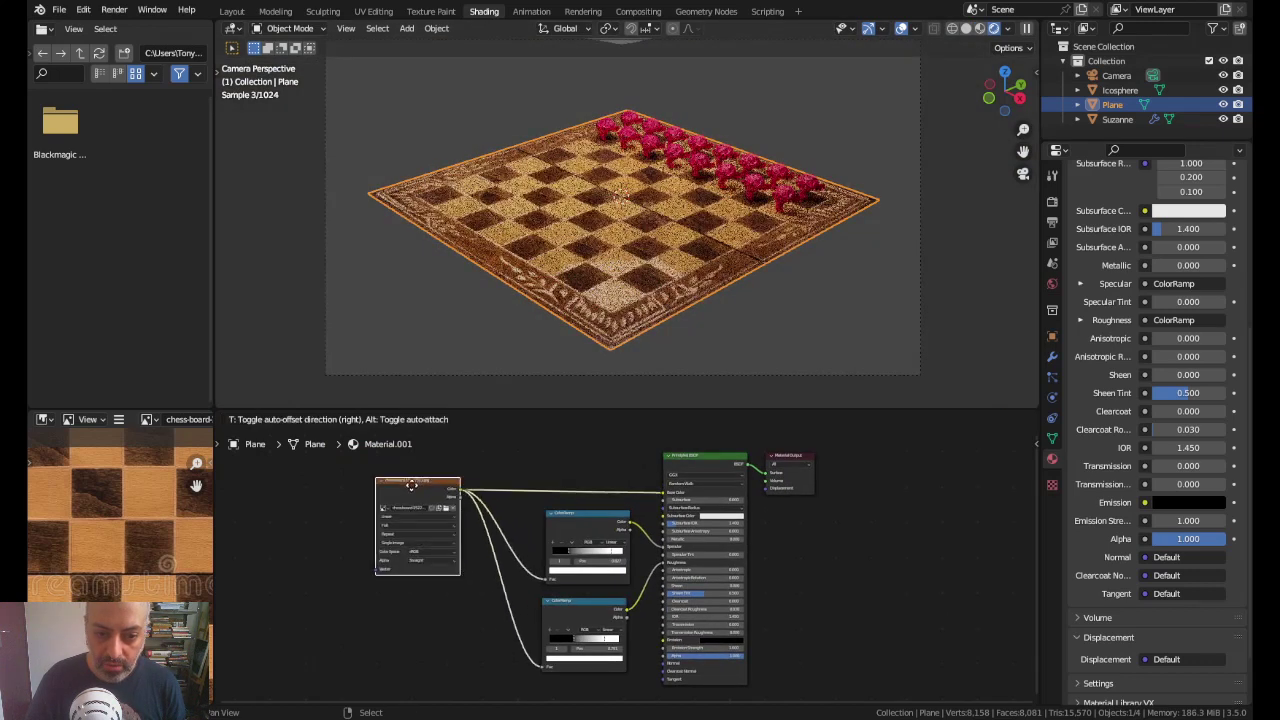
mouse_move(705, 455)
mouse_down()
mouse_move(692, 492)
mouse_move(692, 479)
mouse_up()
mouse_move(789, 571)
middle_down()
mouse_move(816, 542)
mouse_move(805, 544)
middle_up()
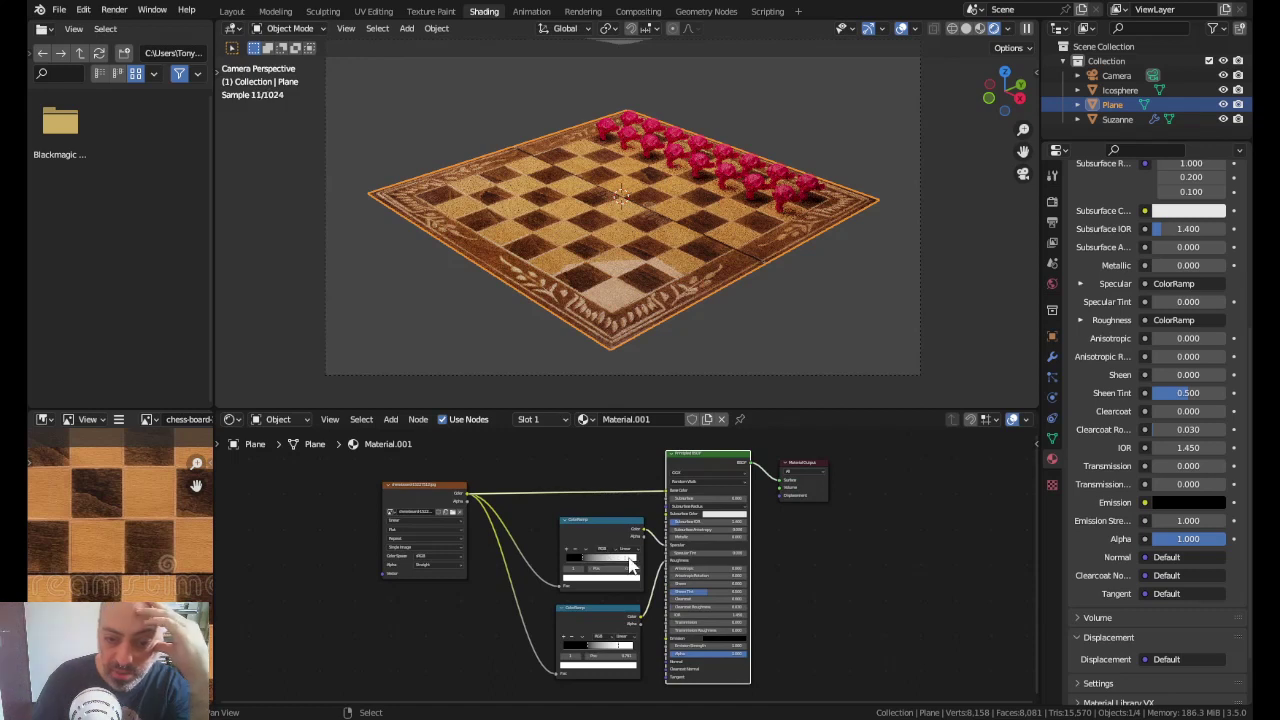
Step: Shift the upper ramp's stop and adjust the lower ramp to roughen the board
drag(632, 566, 624, 566)
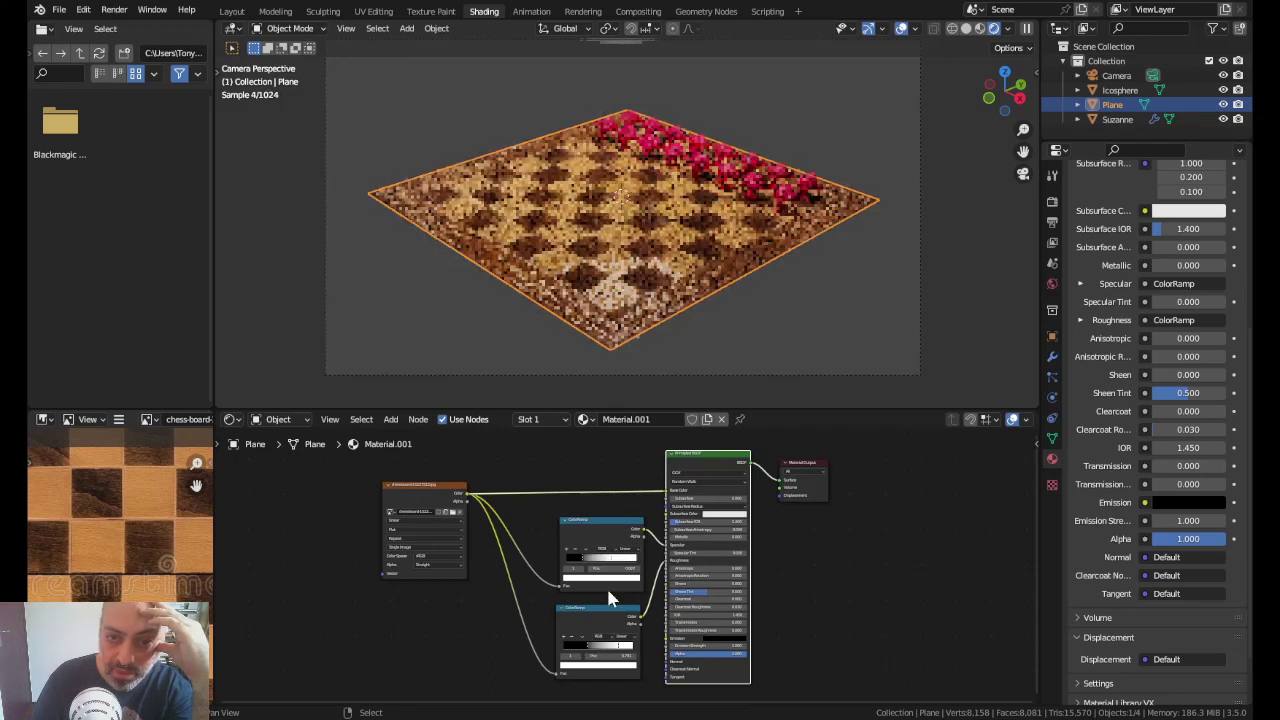
mouse_move(614, 566)
mouse_down()
mouse_move(632, 572)
mouse_move(569, 575)
mouse_up()
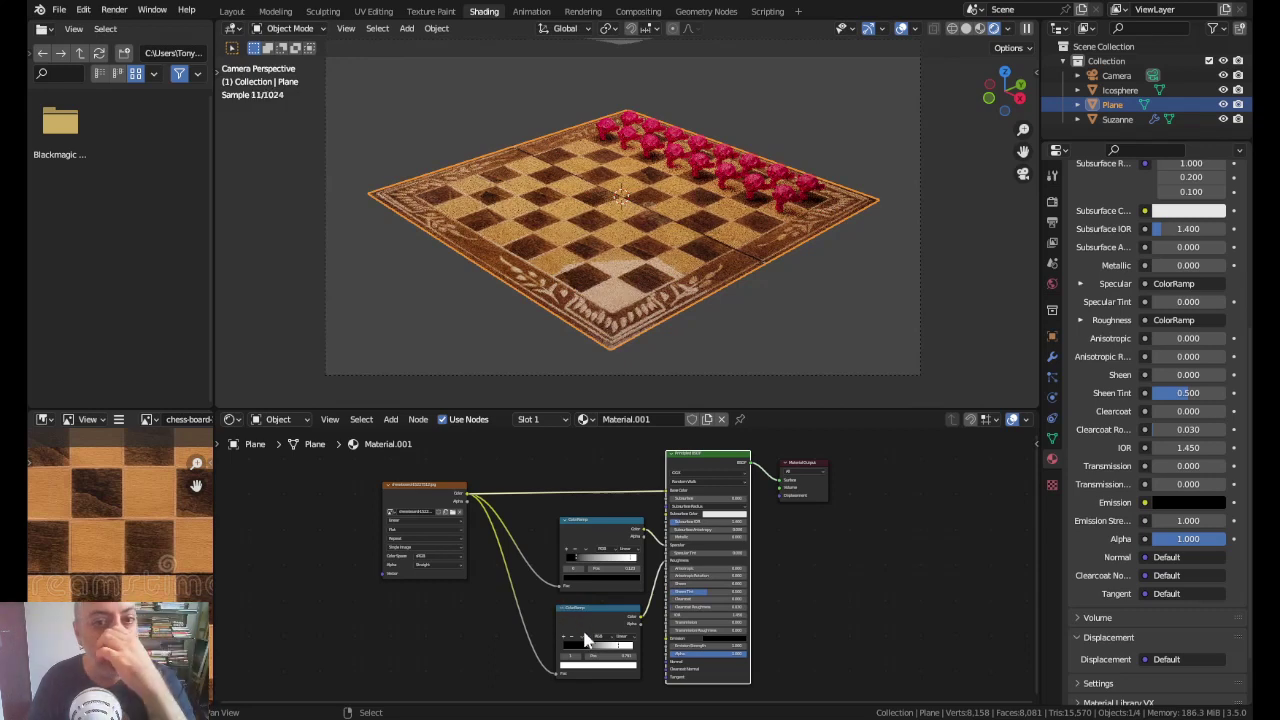
drag(591, 655, 625, 654)
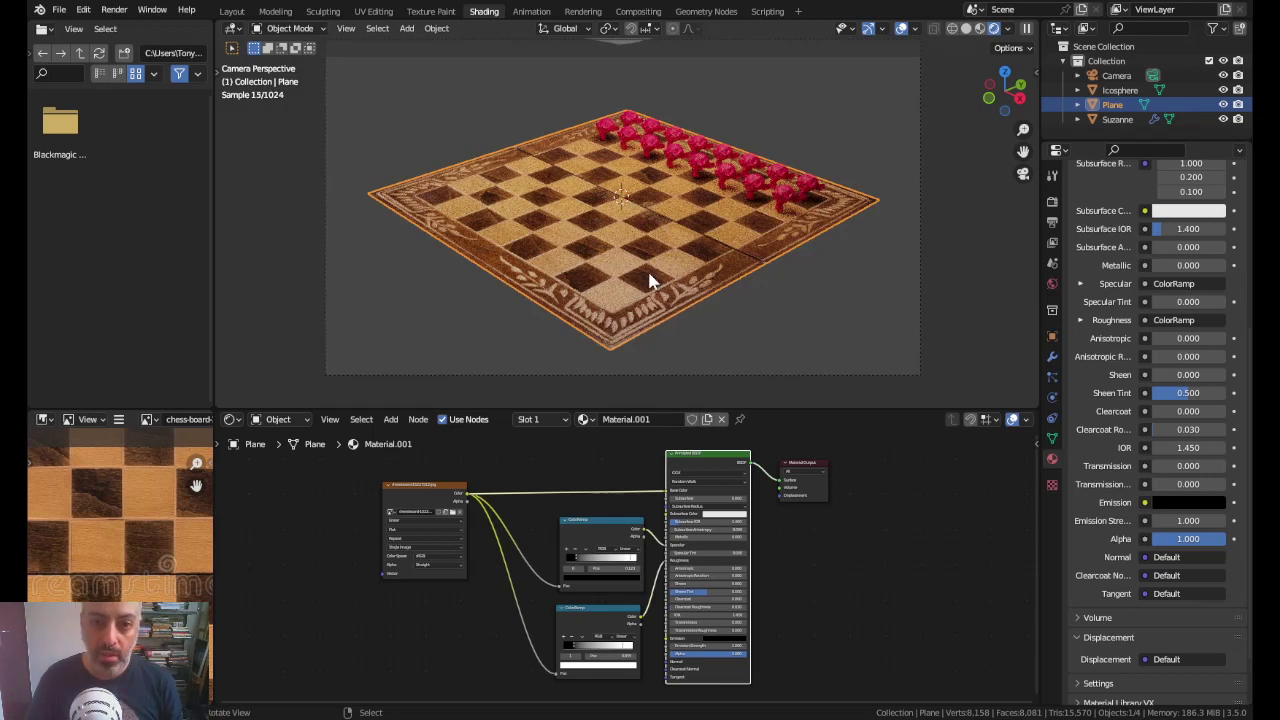
key(shift+a)
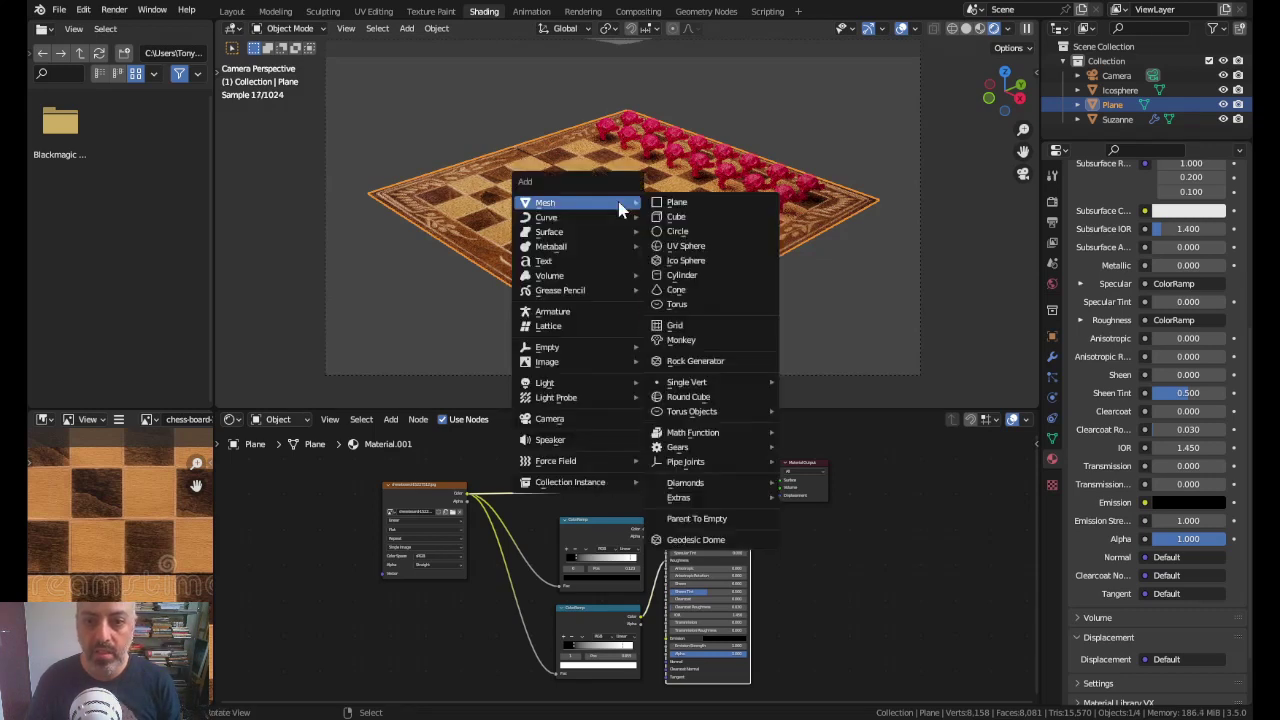
Step: Add a cube and lower it along Z beneath the chessboard
click(689, 219)
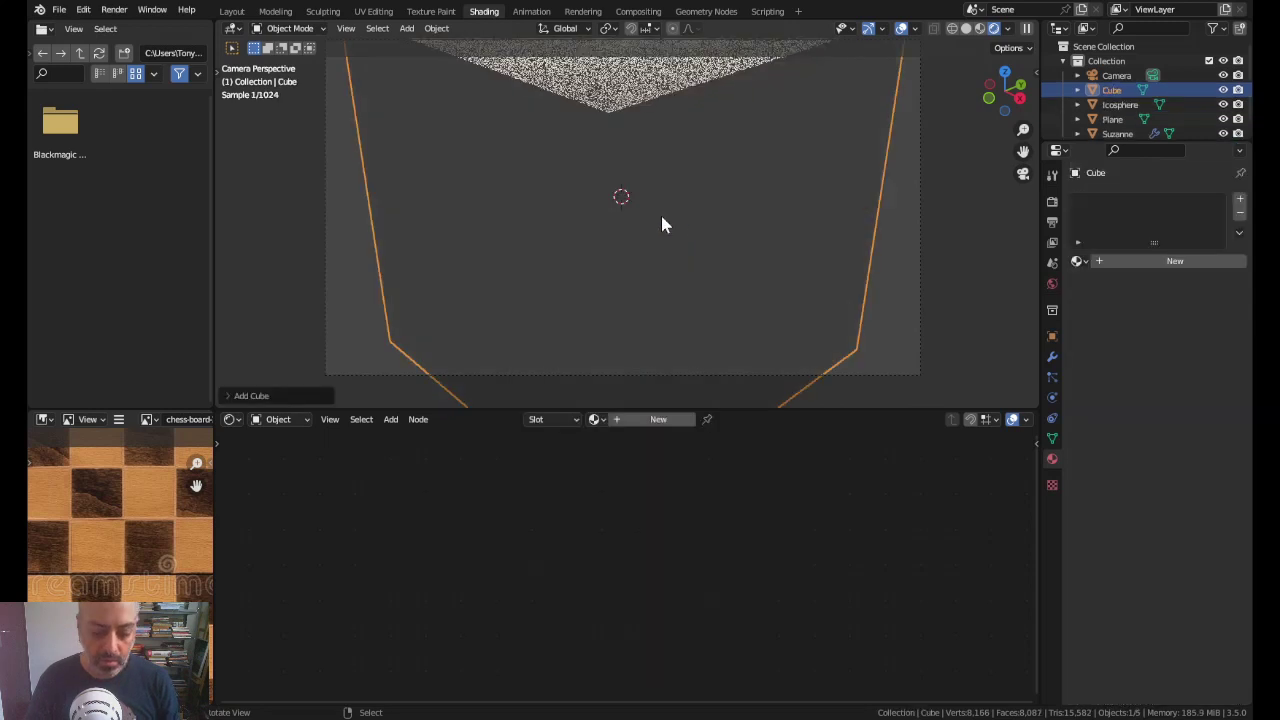
key(g)
key(z)
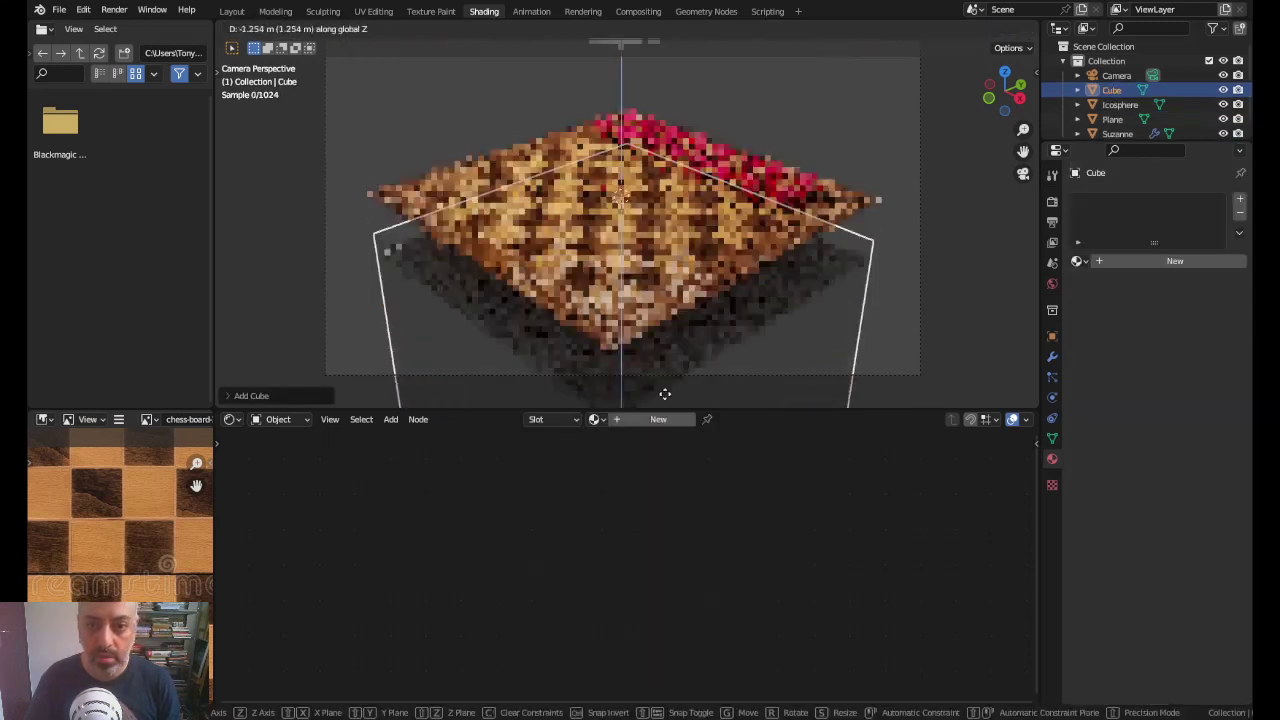
click(661, 367)
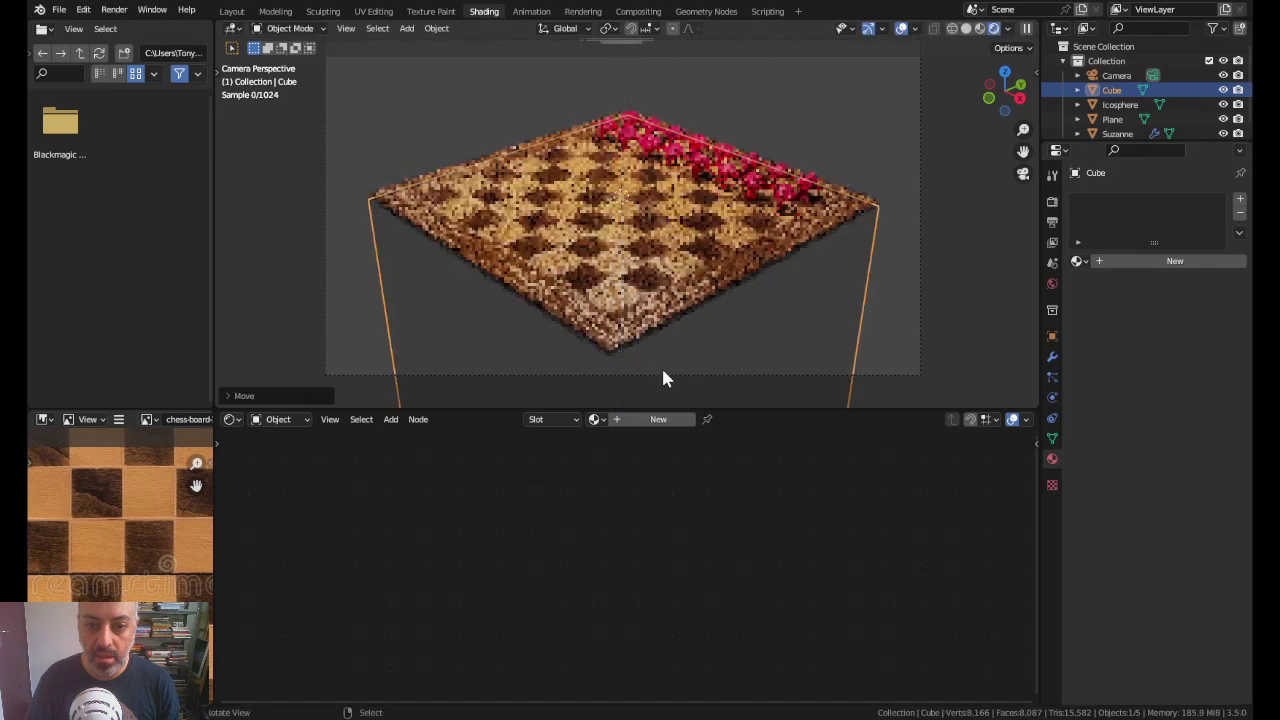
Step: In Edit Mode, scale up the cube's top face from the camera view
key(Tab)
mouse_move(645, 292)
middle_down()
mouse_move(791, 354)
mouse_move(851, 331)
mouse_move(760, 340)
mouse_move(678, 328)
middle_up()
key(KP_0)
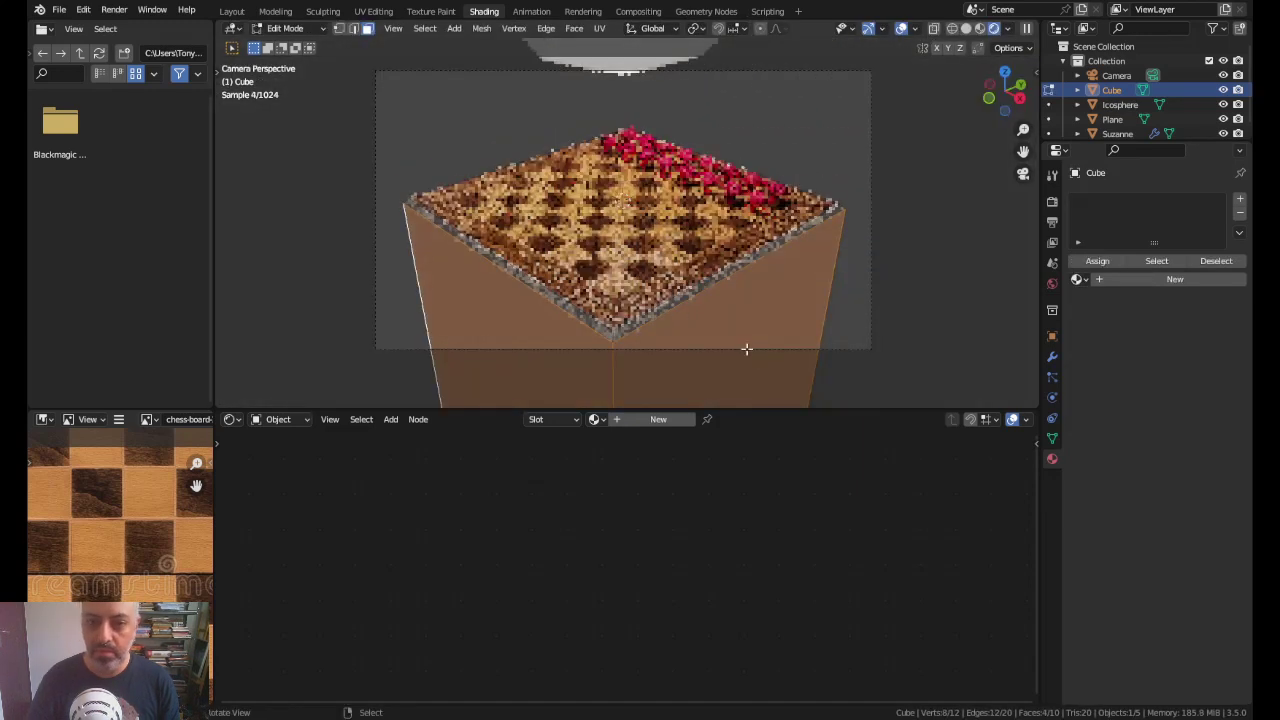
key(s)
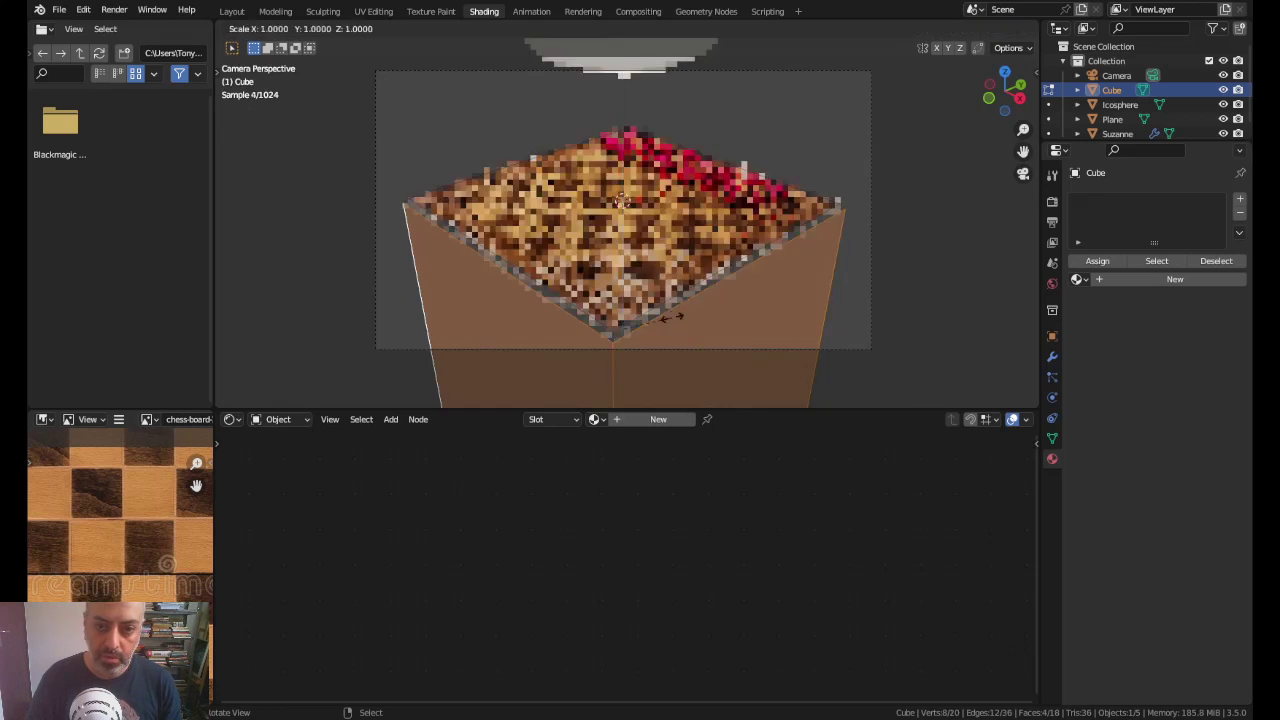
click(668, 323)
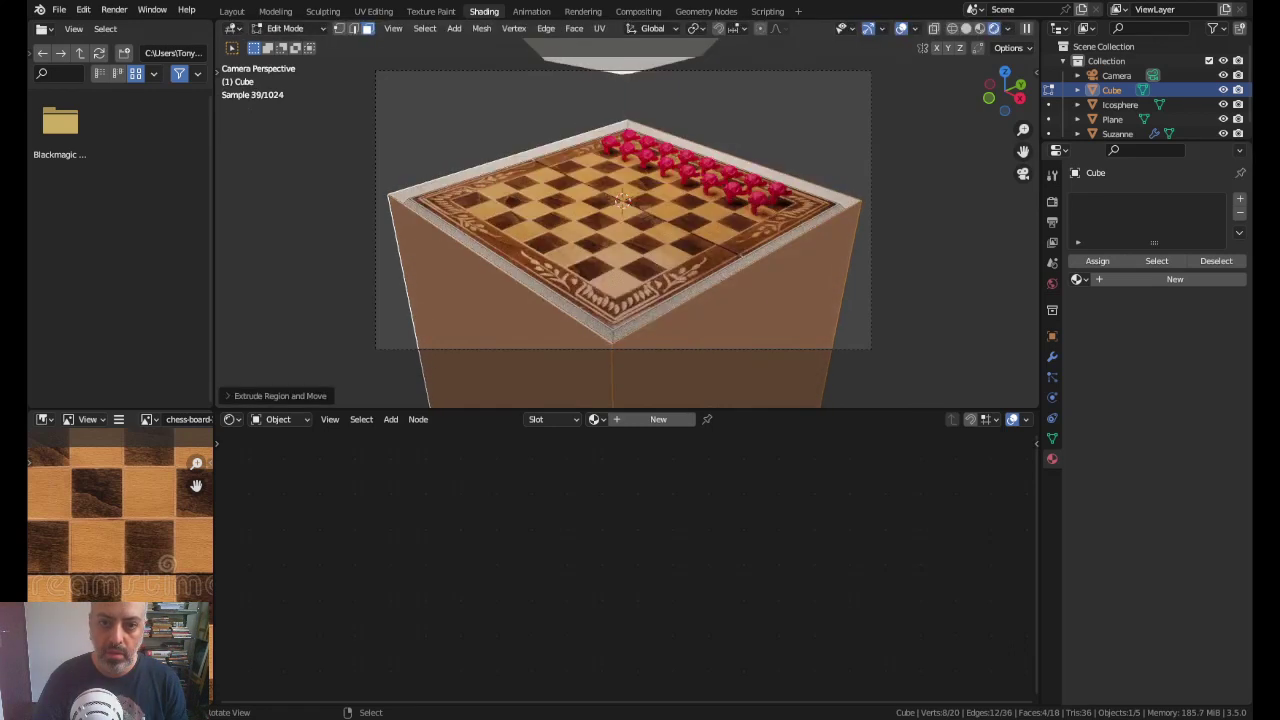